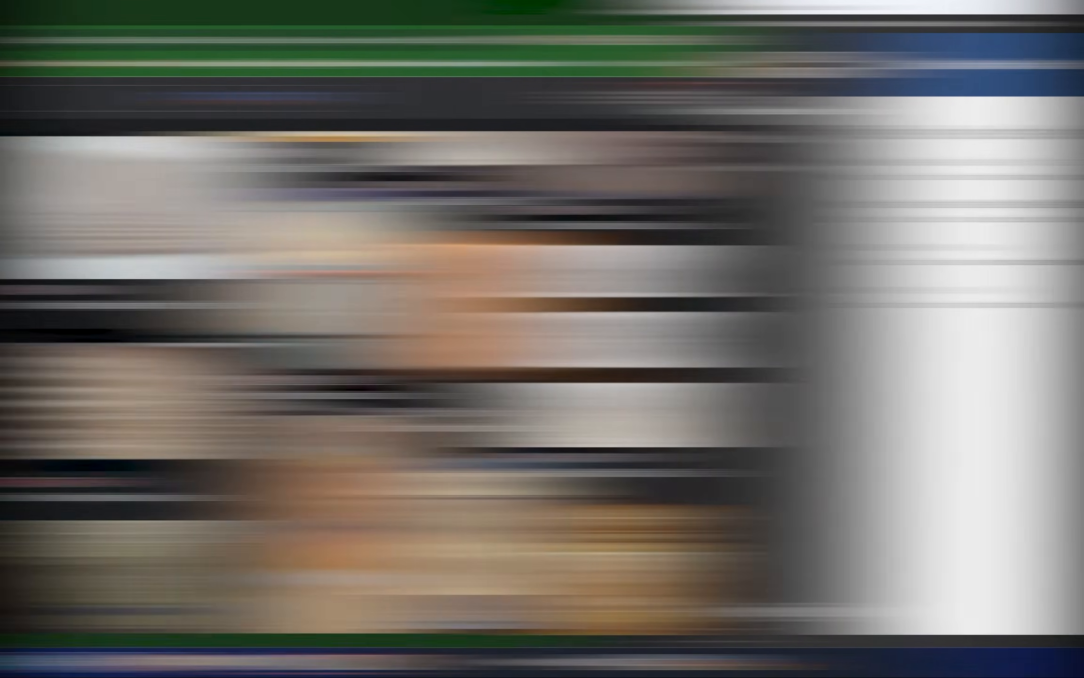
# Step: Look through the image results for light pass CNC designs and get the browser out of the way
pyautogui.scroll(-2, 714, 429)
pyautogui.scroll(-2, 708, 385)
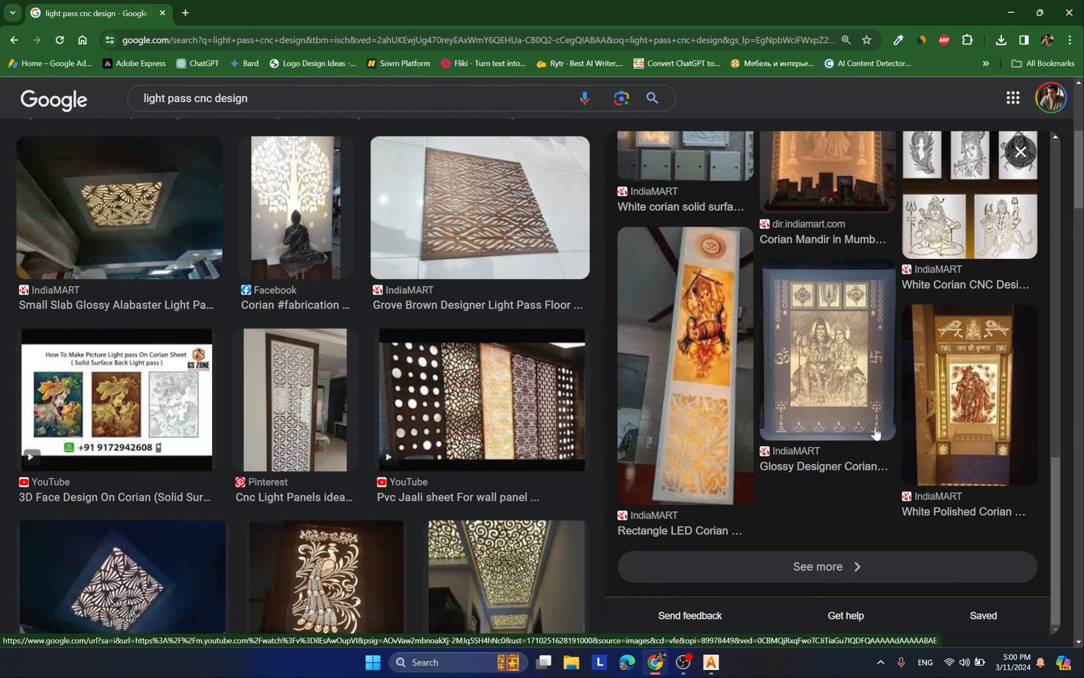
pyautogui.scroll(-1, 841, 383)
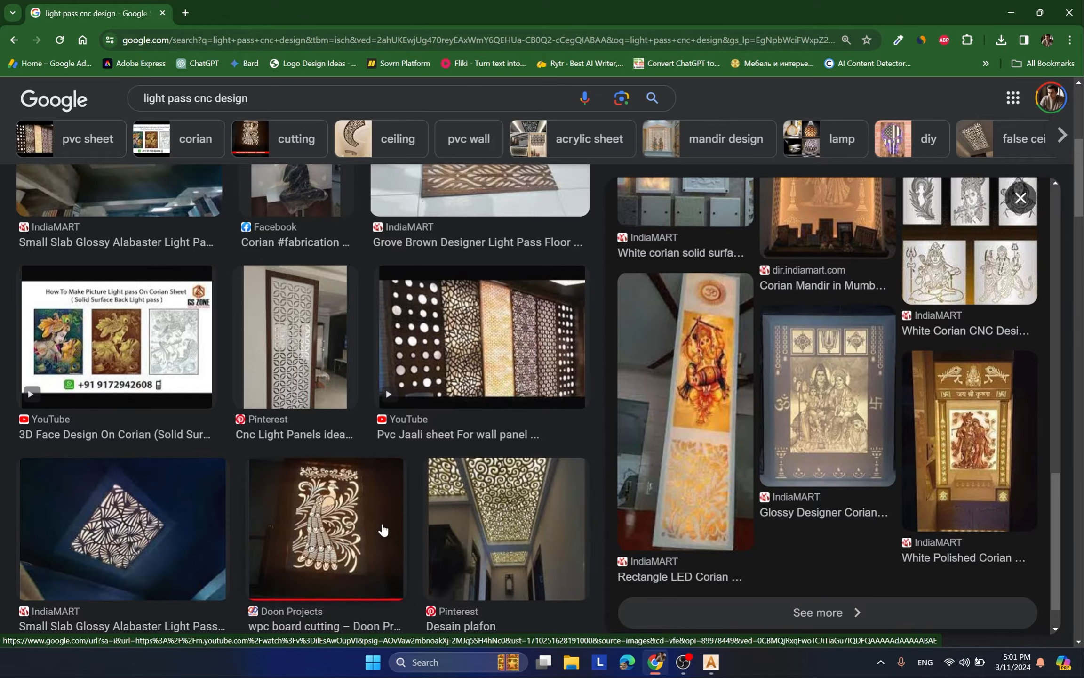
pyautogui.scroll(-3, 384, 529)
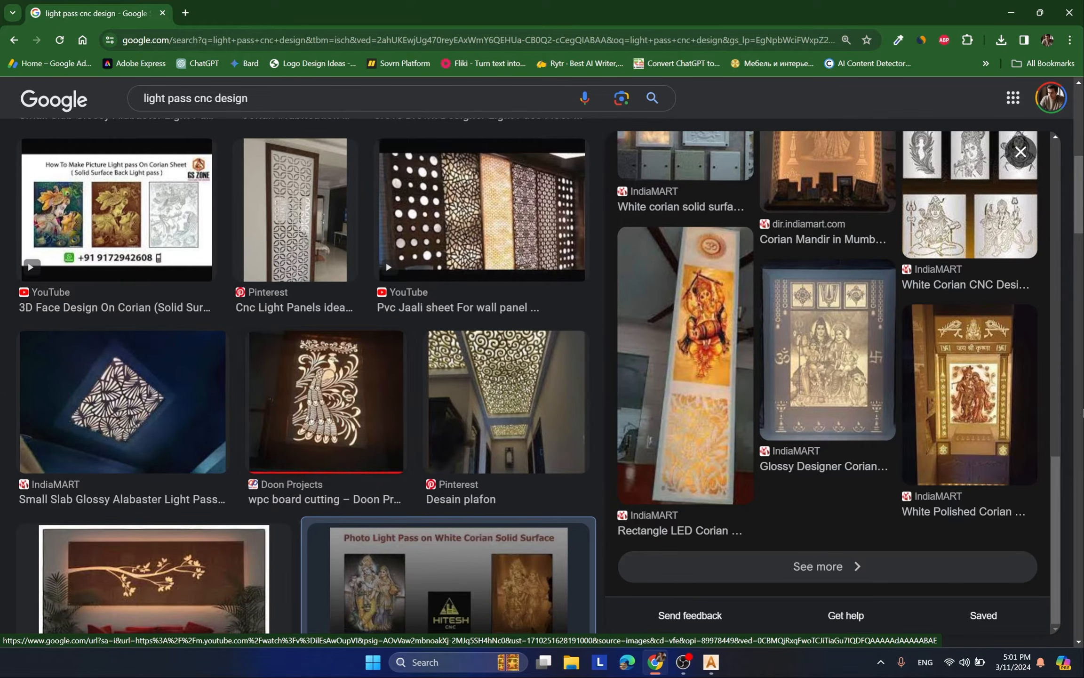
pyautogui.scroll(3, 966, 396)
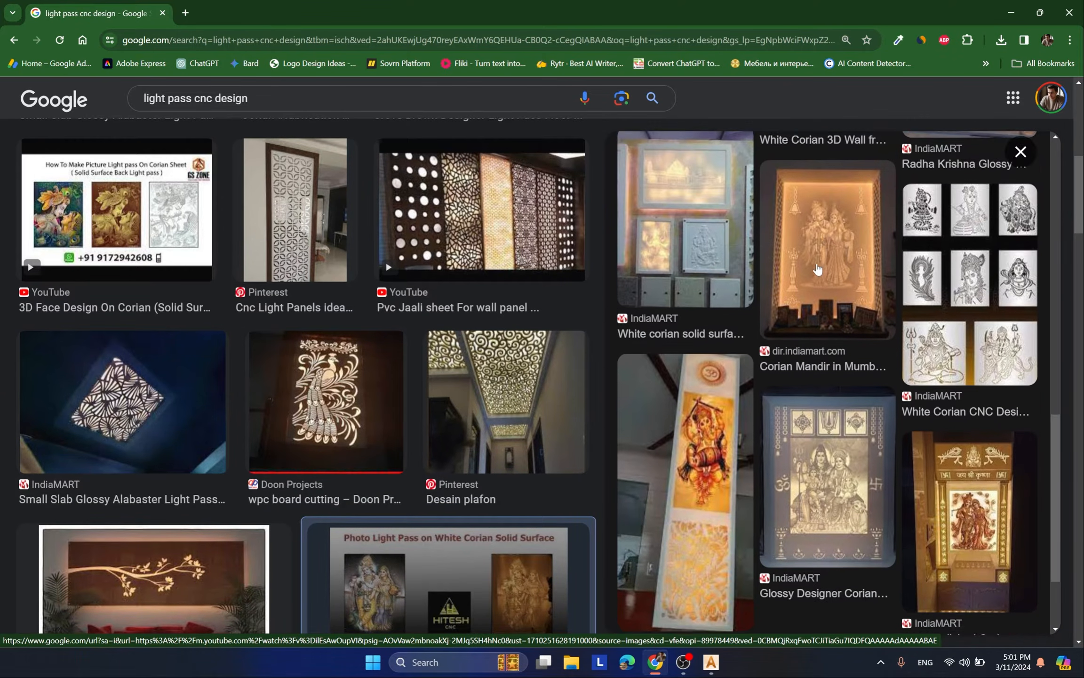
pyautogui.scroll(2, 817, 269)
pyautogui.scroll(4, 843, 329)
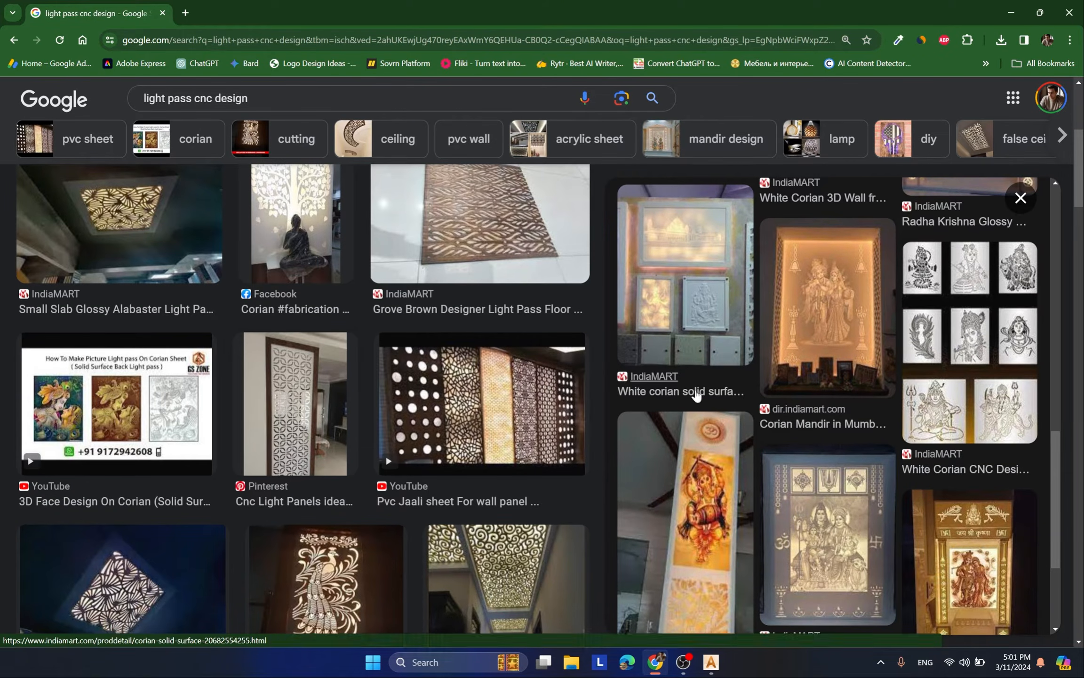
pyautogui.scroll(-5, 358, 247)
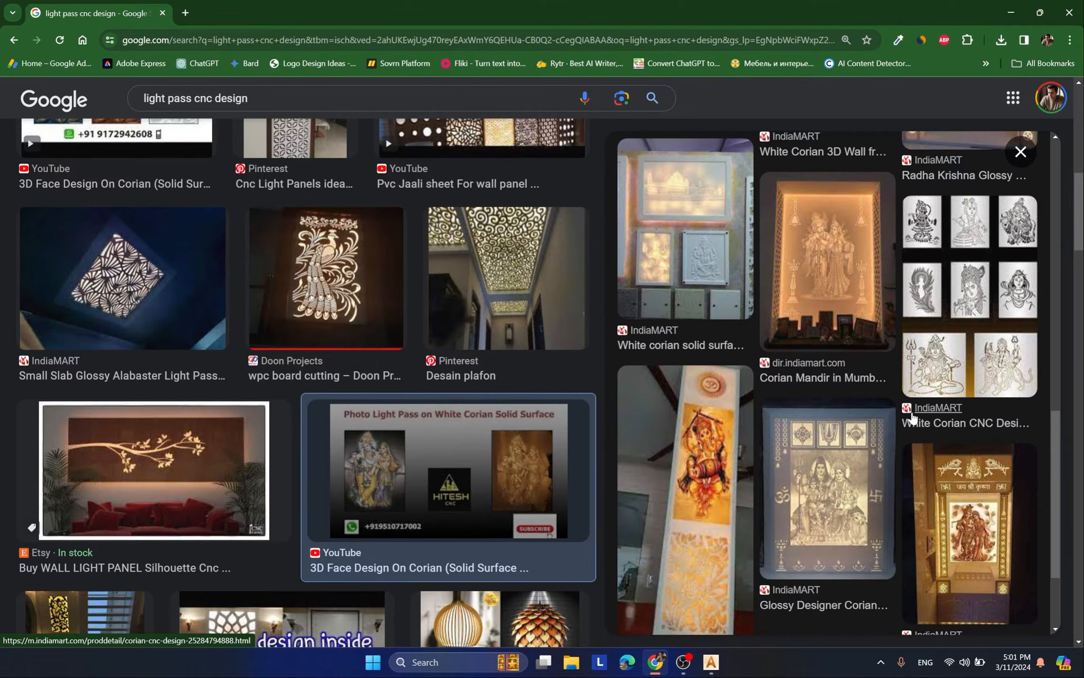
pyautogui.scroll(-5, 917, 419)
pyautogui.click(1014, 10)
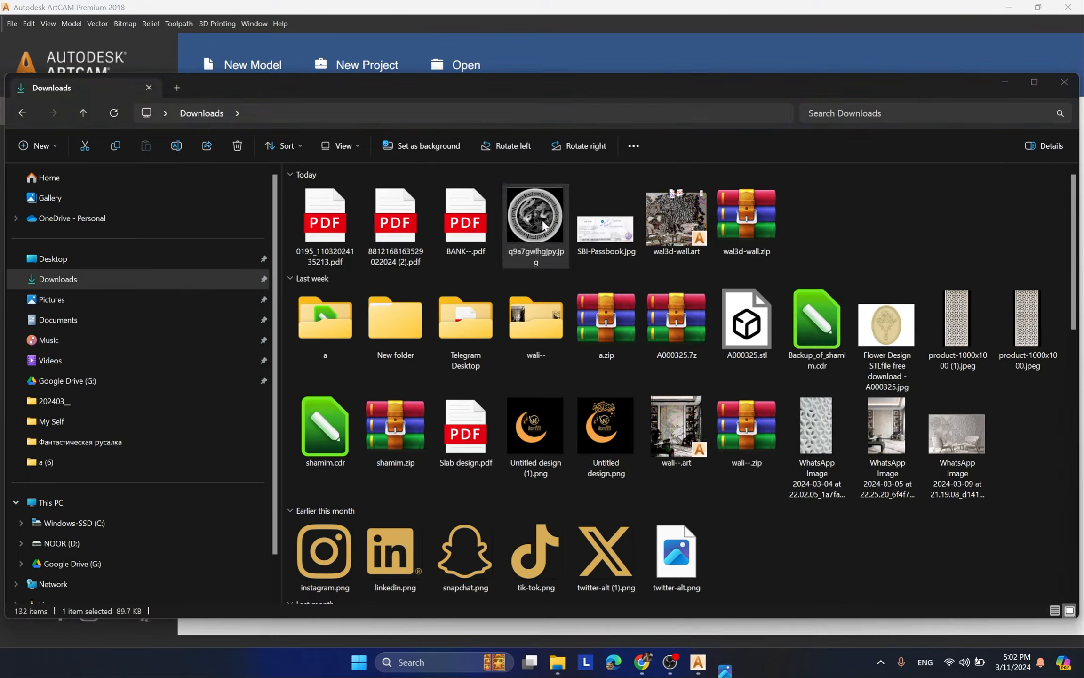
# Step: View the q9a7gwlhgjpy.jpg dragon and phoenix image from the Downloads folder up close and close it
pyautogui.doubleClick(570, 223)
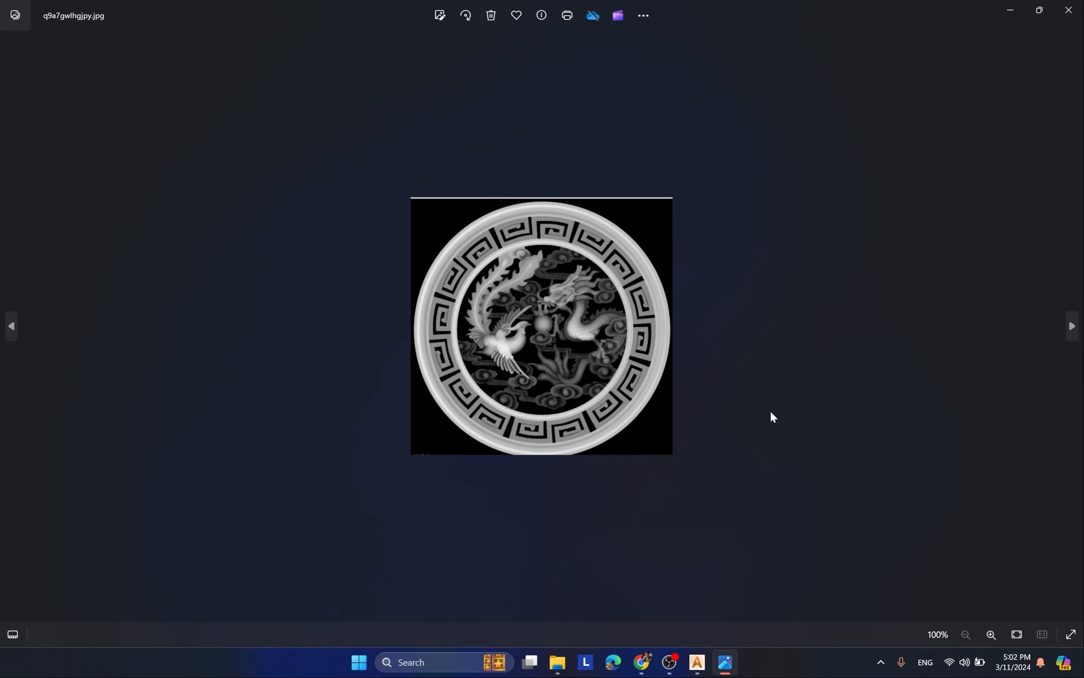
pyautogui.scroll(2, 608, 369)
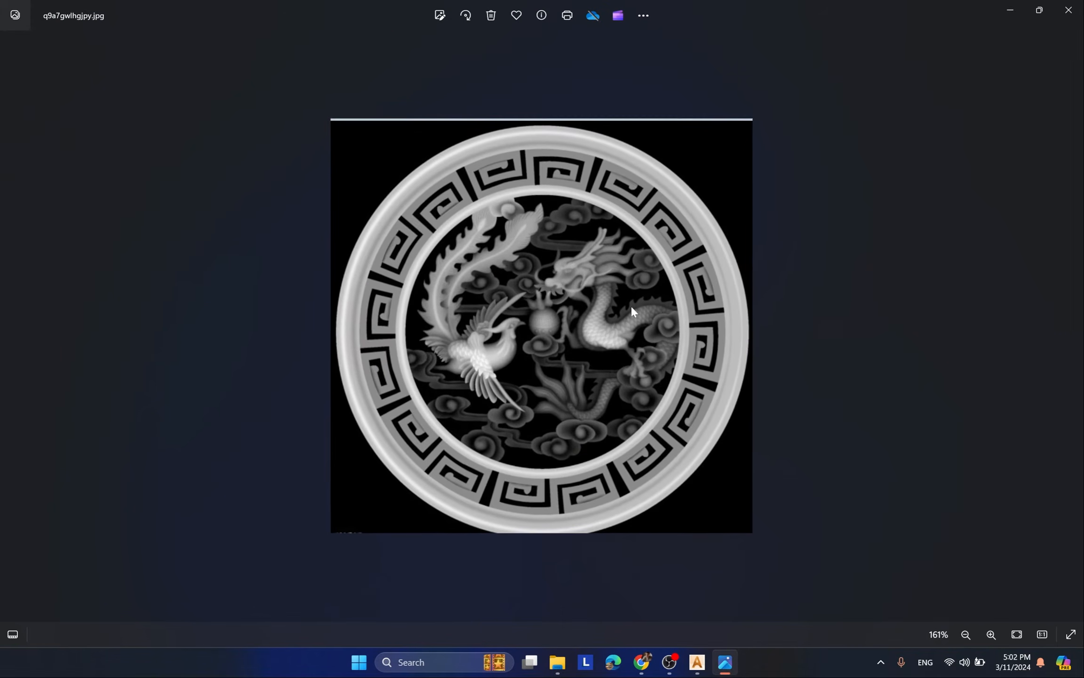
pyautogui.scroll(-1, 624, 334)
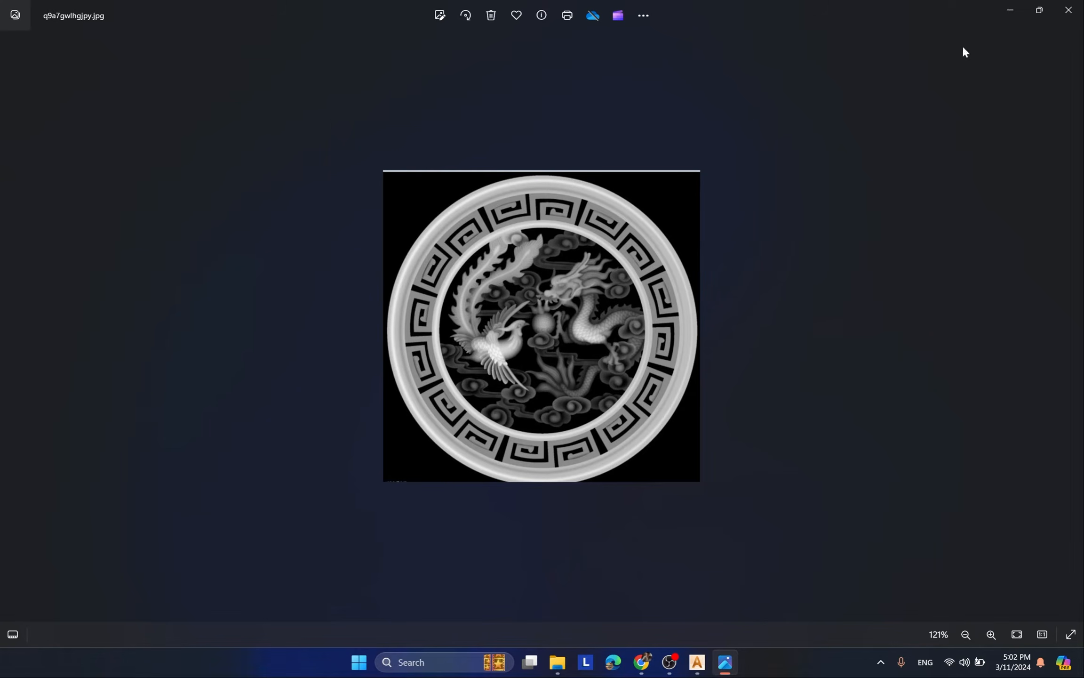
pyautogui.click(1079, 18)
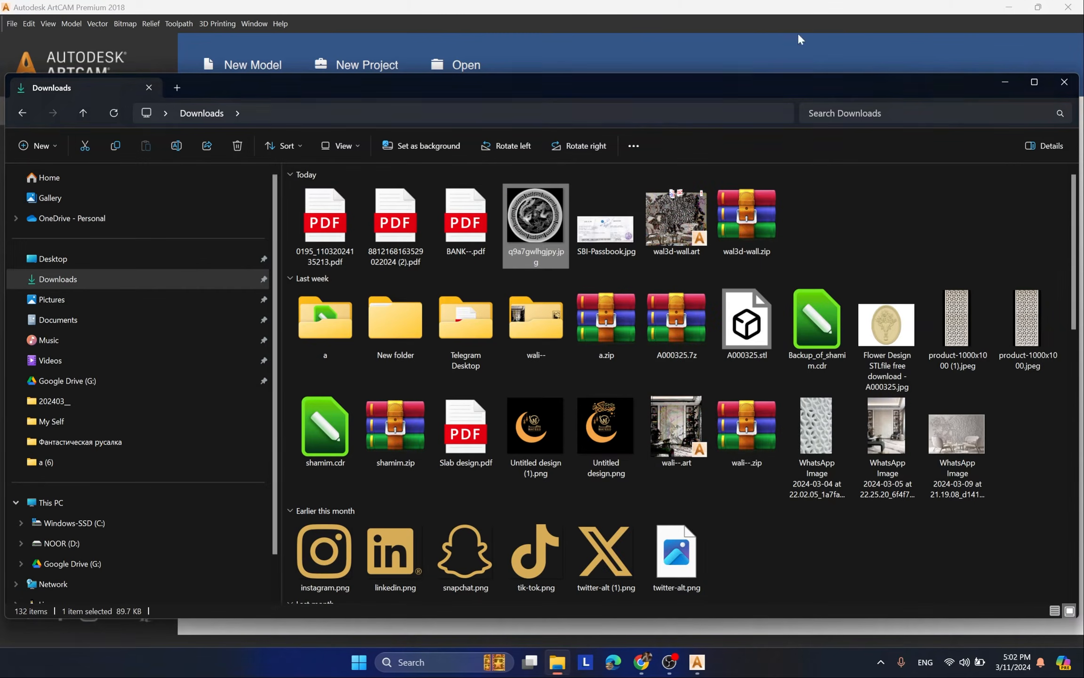
# Step: Open q9a7gwlhgjpy.jpg from the Downloads folder in Paint
pyautogui.rightClick(542, 218)
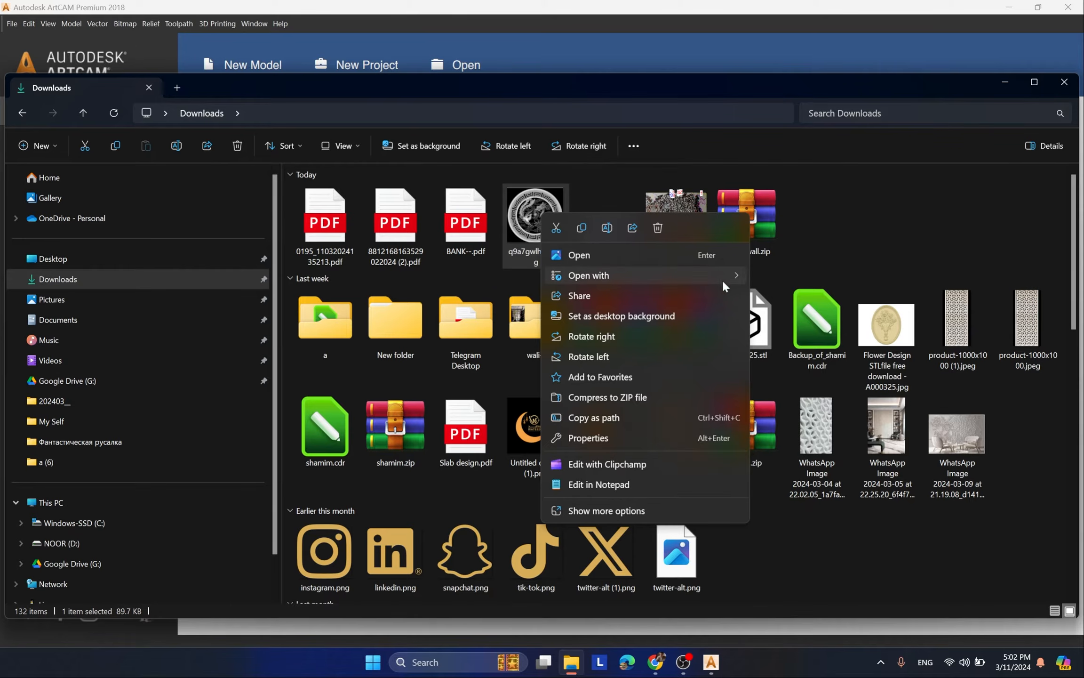
pyautogui.moveTo(693, 281)
pyautogui.click(795, 354)
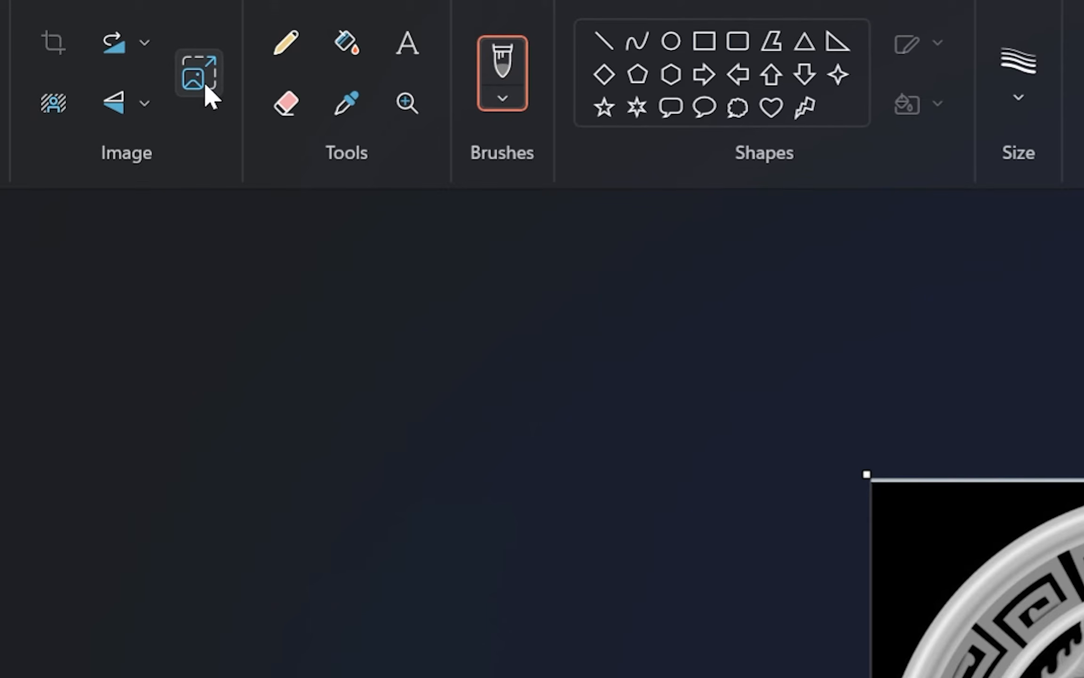
# Step: Resize the image to 1500 pixels horizontally with its proportions kept, and save it on closing Paint
pyautogui.click(202, 78)
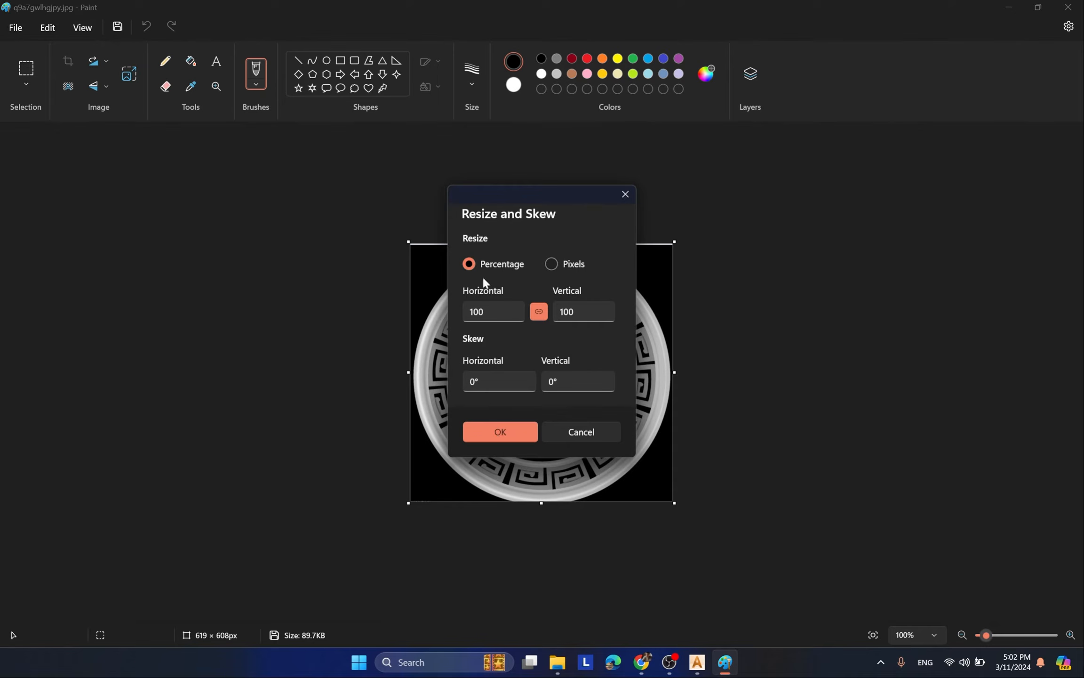
pyautogui.click(553, 264)
pyautogui.click(489, 312)
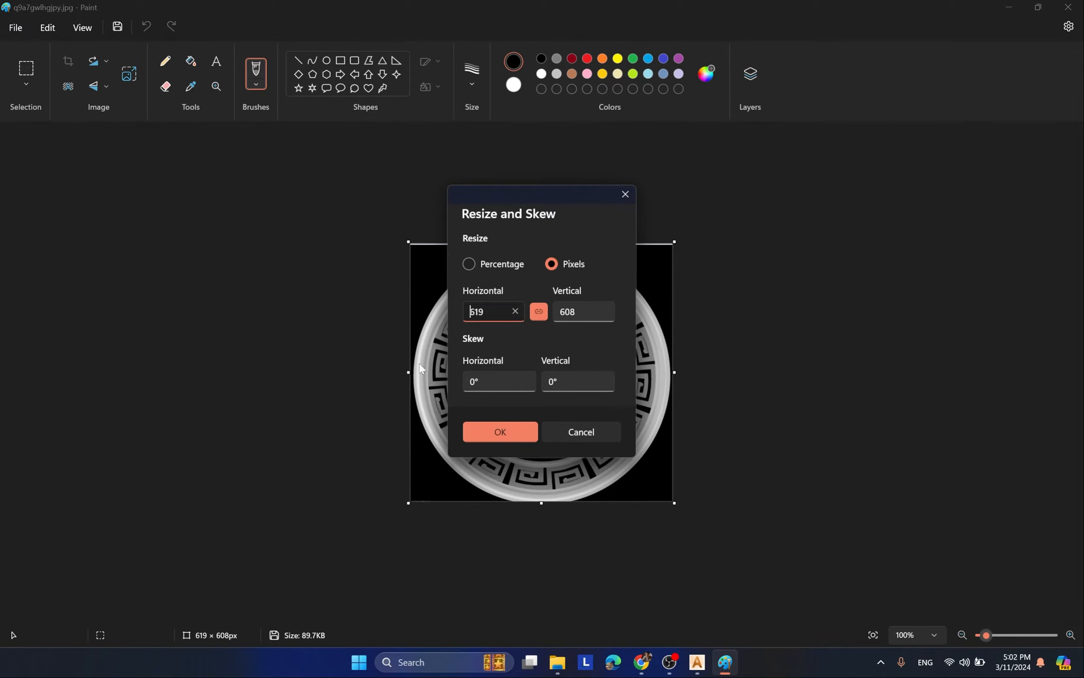
pyautogui.doubleClick(476, 311)
pyautogui.write('1500')
pyautogui.click(512, 430)
pyautogui.scroll(-3, 566, 420)
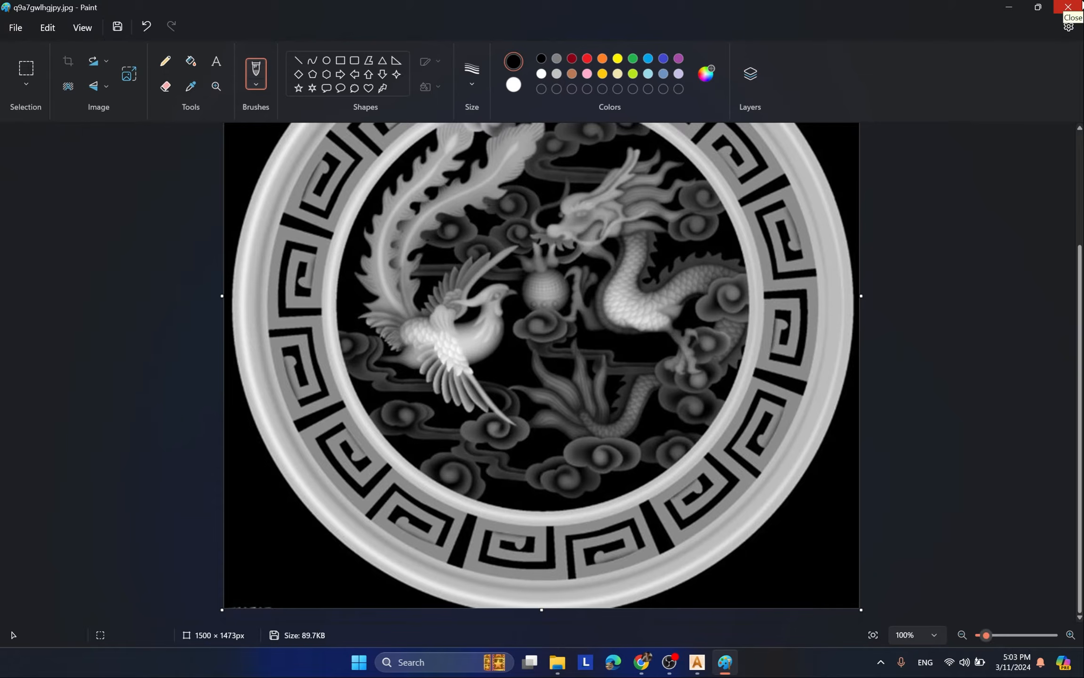
pyautogui.click(1068, 6)
pyautogui.click(537, 380)
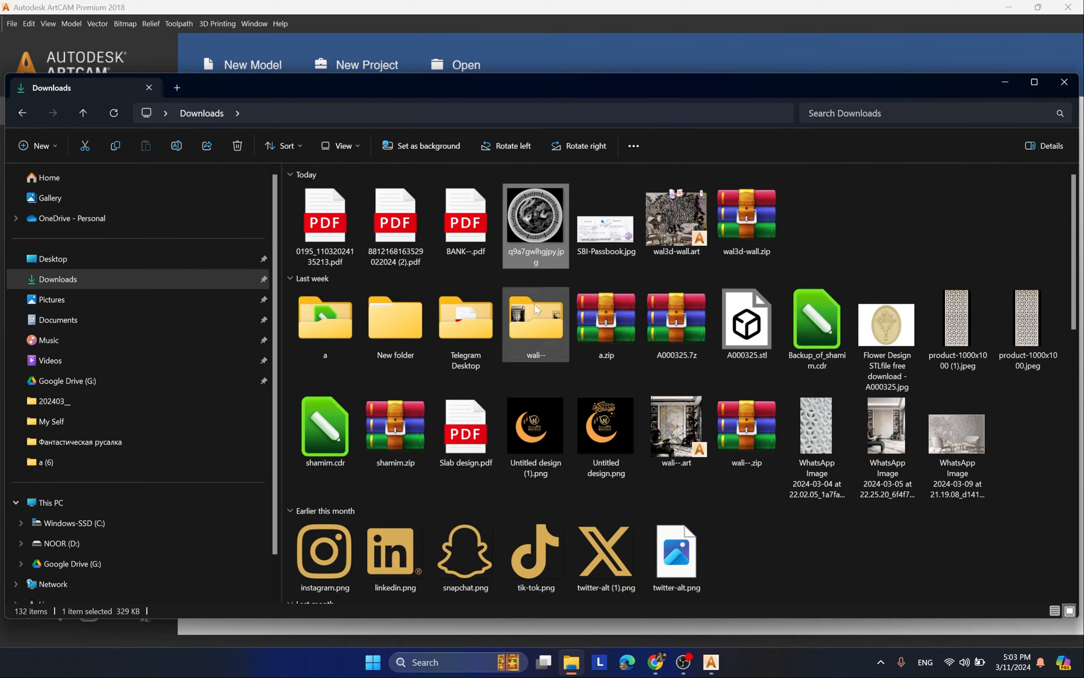
# Step: Load the q9a7gwlhgjpy.jpg image into ArtCAM as a model in millimetres, 1000 mm high with a Z height of 7 mm
pyautogui.moveTo(531, 236); pyautogui.dragTo(556, 335)
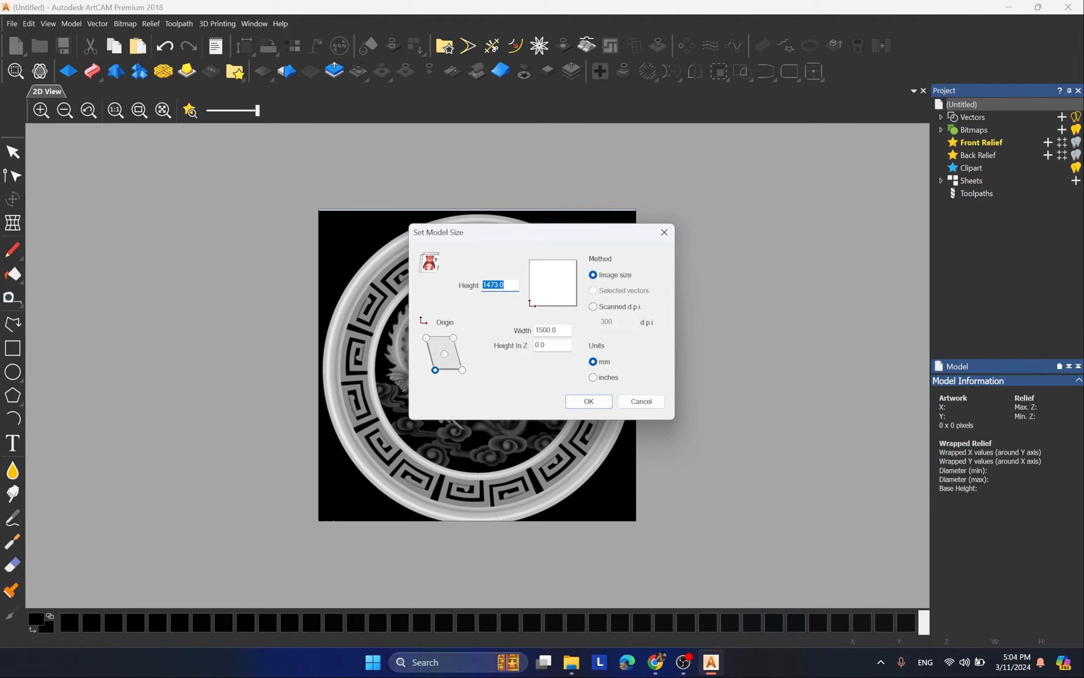
pyautogui.write('100')
pyautogui.write('.0')
pyautogui.click(604, 364)
pyautogui.moveTo(549, 346); pyautogui.dragTo(492, 359)
pyautogui.write('7')
pyautogui.moveTo(547, 345); pyautogui.dragTo(500, 343)
pyautogui.click(556, 349)
pyautogui.click(591, 403)
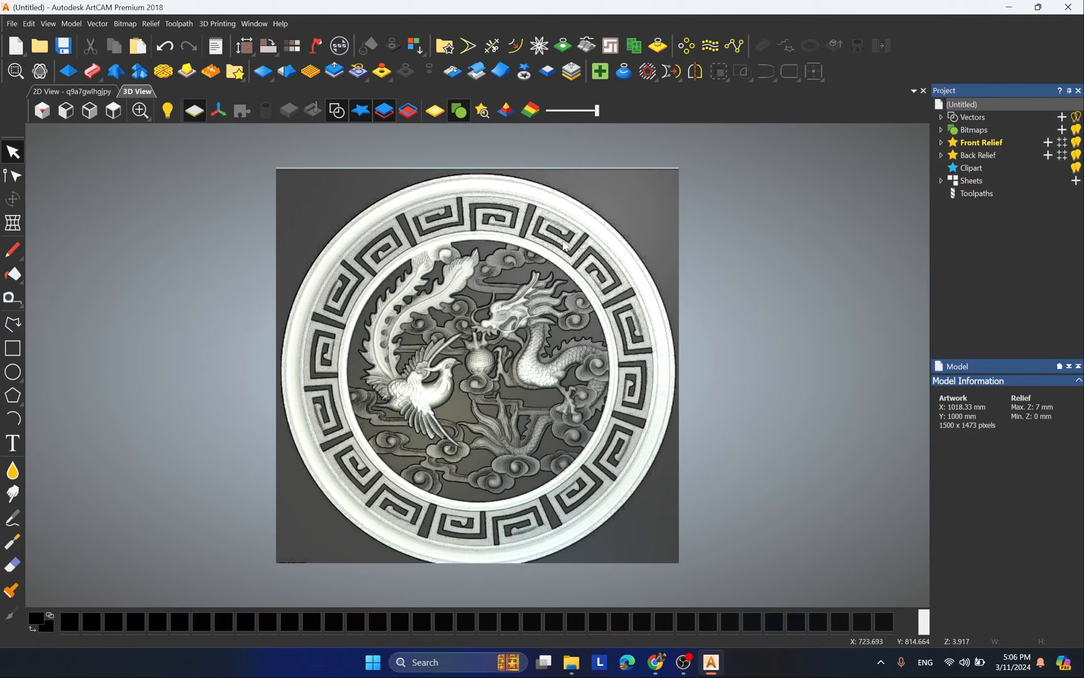
# Step: Expand the front relief's layers, display the shaded material and examine the relief's surface detail
pyautogui.click(942, 143)
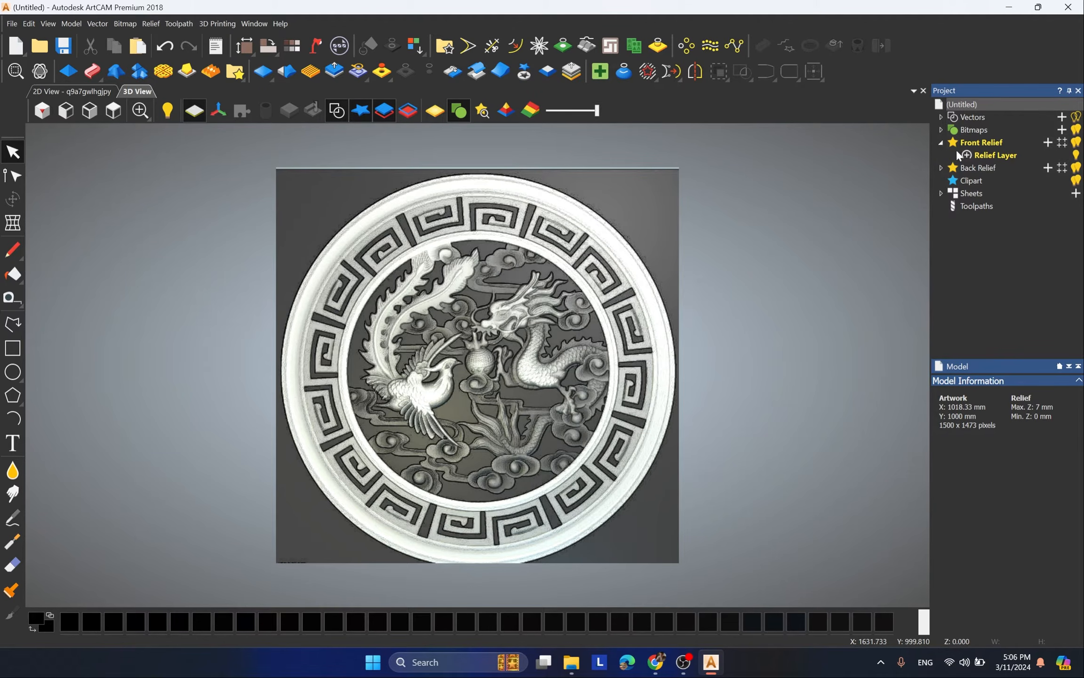
pyautogui.click(435, 118)
pyautogui.scroll(3, 540, 398)
pyautogui.scroll(-1, 407, 305)
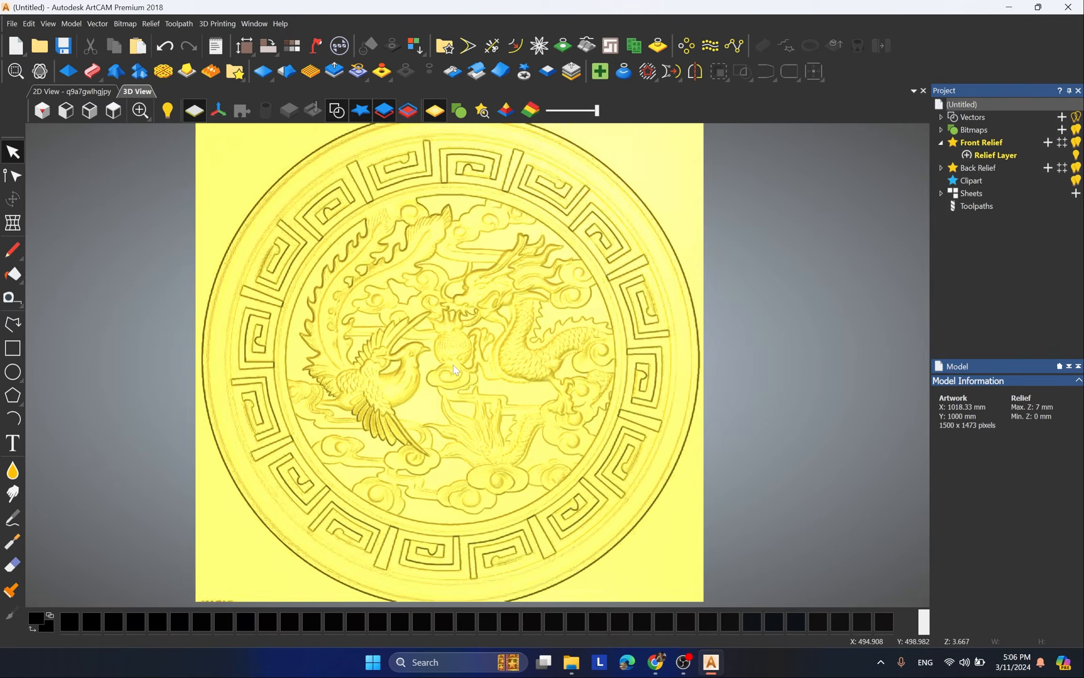
pyautogui.moveTo(452, 372); pyautogui.dragTo(478, 268)
pyautogui.scroll(6, 396, 284)
pyautogui.scroll(-3, 396, 284)
pyautogui.scroll(6, 579, 300)
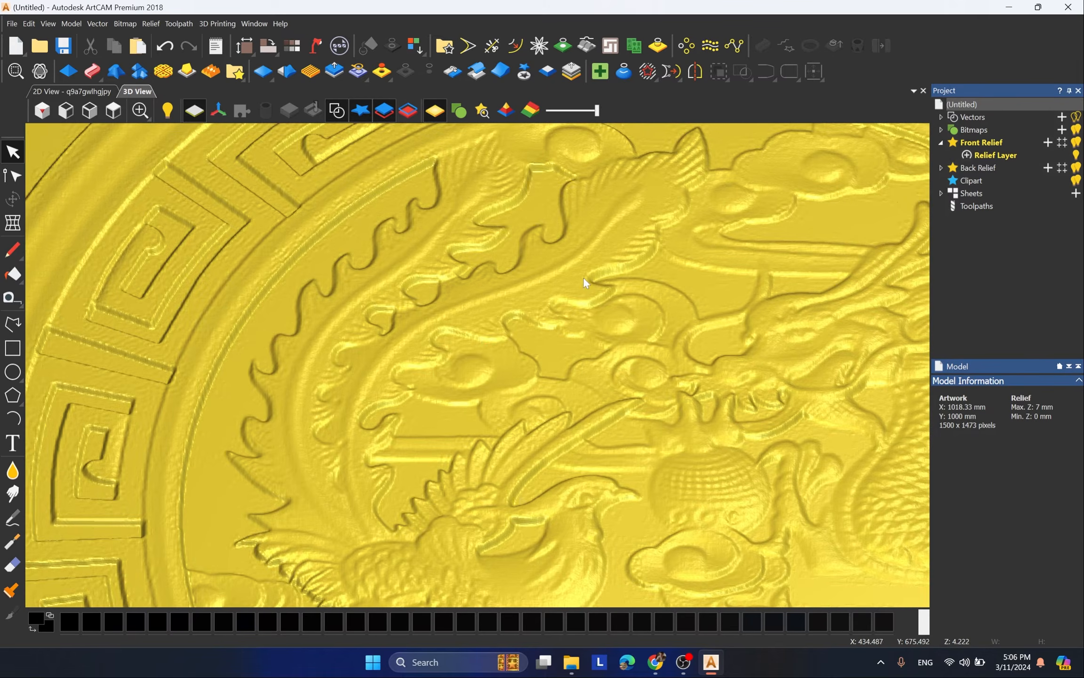
pyautogui.scroll(-4, 350, 253)
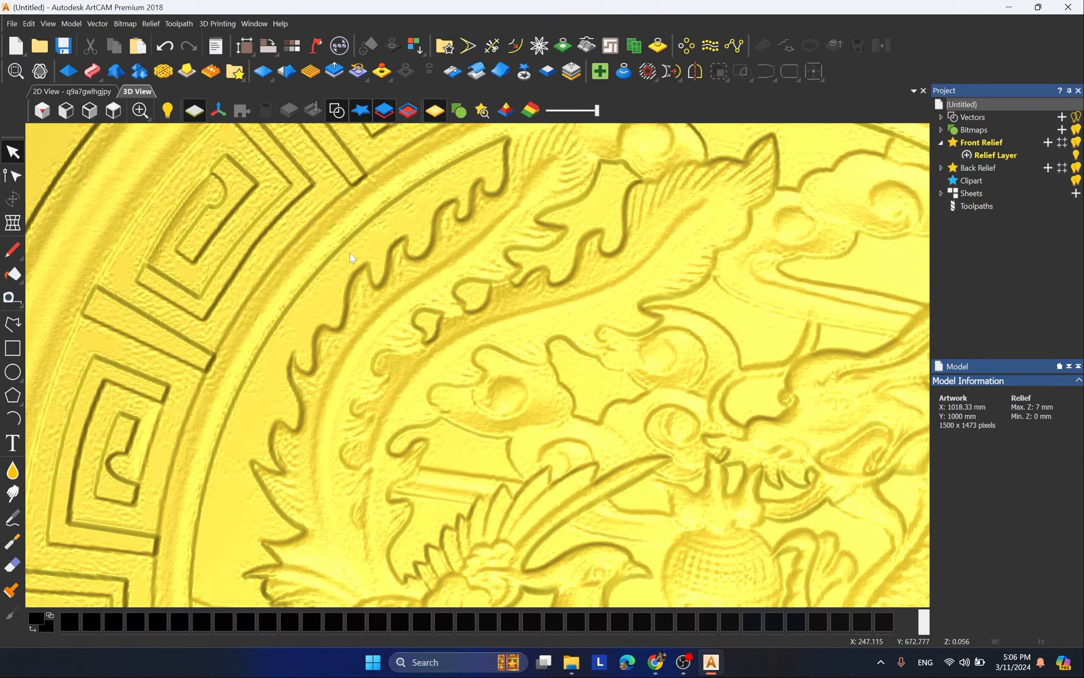
pyautogui.scroll(2, 275, 218)
pyautogui.scroll(-3, 274, 218)
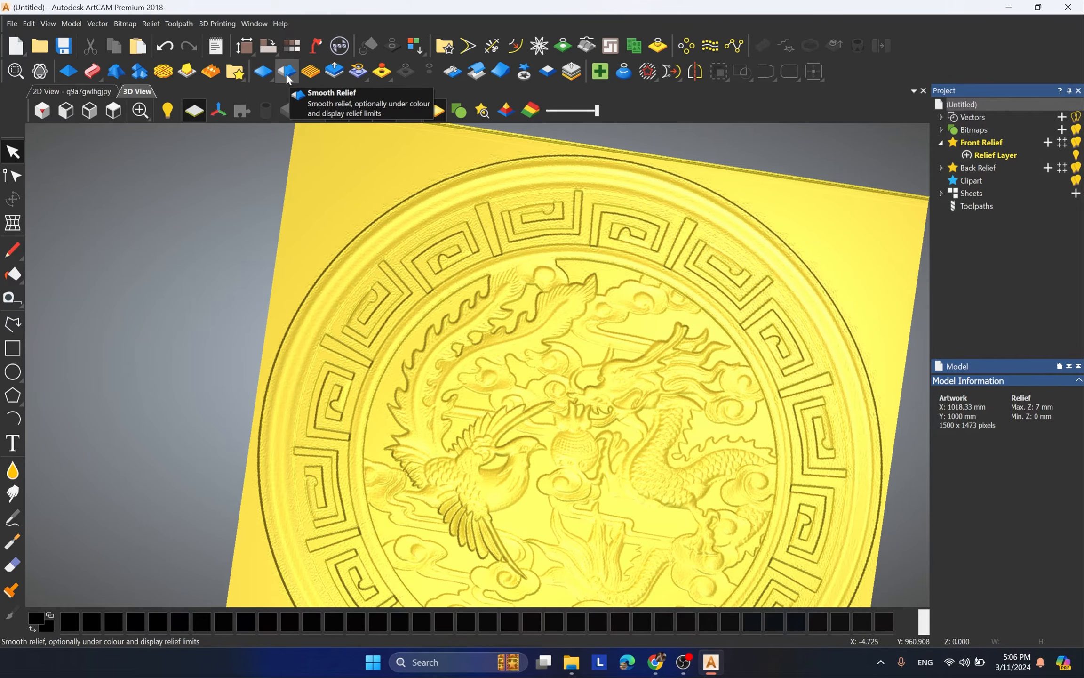
# Step: Preview the Smooth Relief effect on the whole layer at 29% strength and inspect the dragon and phoenix details
pyautogui.click(287, 73)
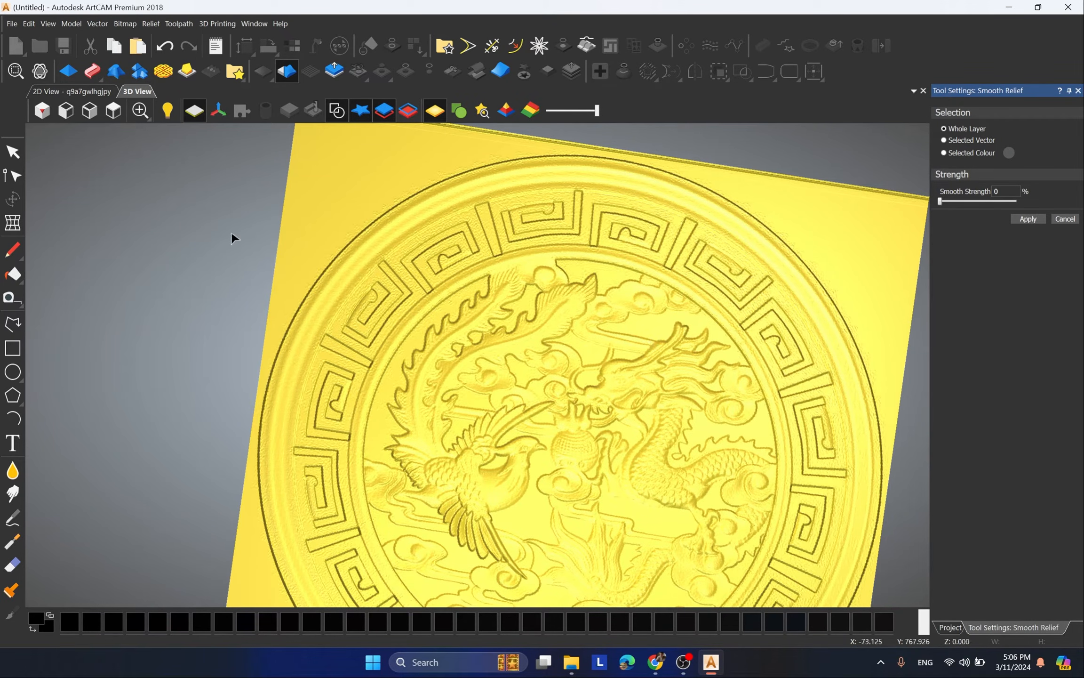
pyautogui.click(113, 111)
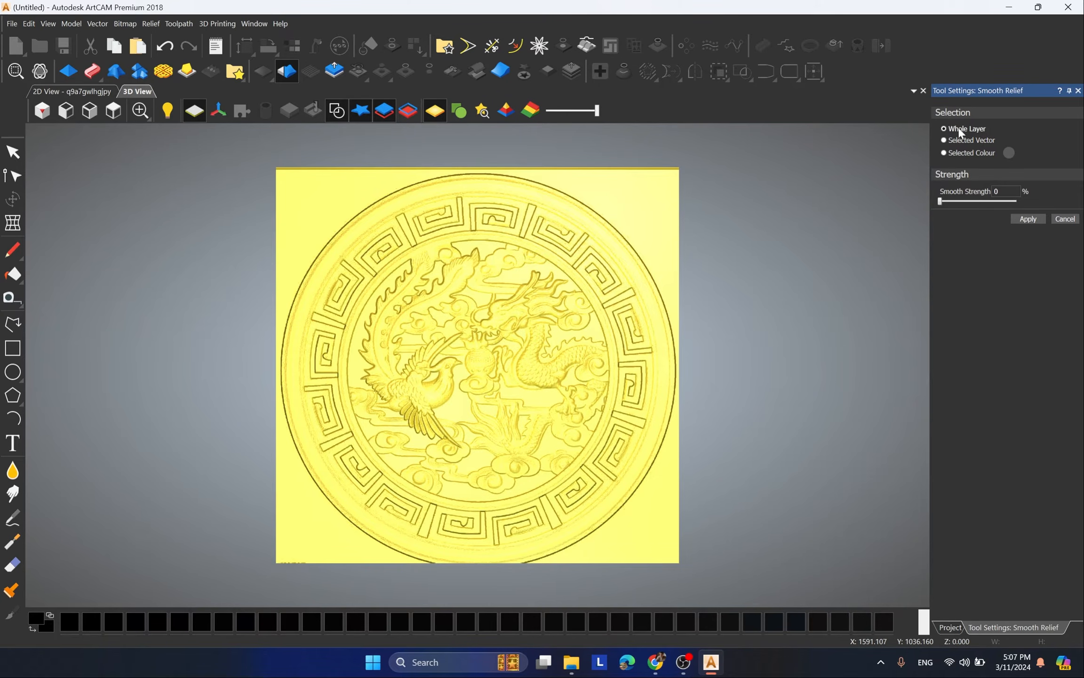
pyautogui.scroll(3, 547, 312)
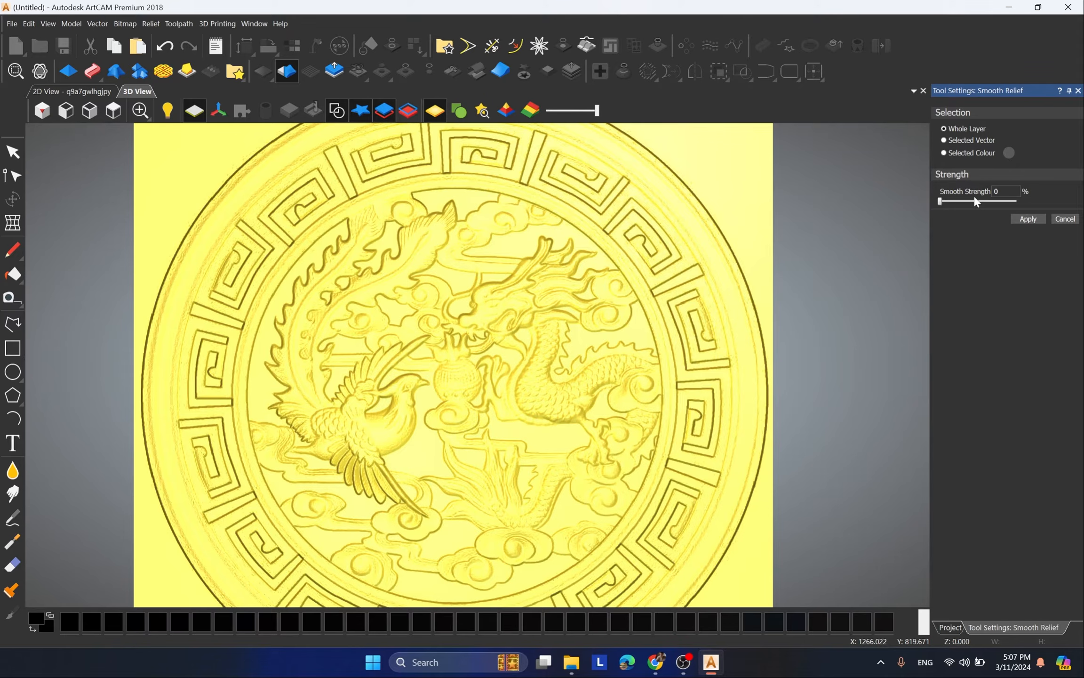
pyautogui.click(940, 205)
pyautogui.moveTo(941, 201); pyautogui.dragTo(962, 202)
pyautogui.scroll(-2, 464, 374)
pyautogui.scroll(3, 431, 352)
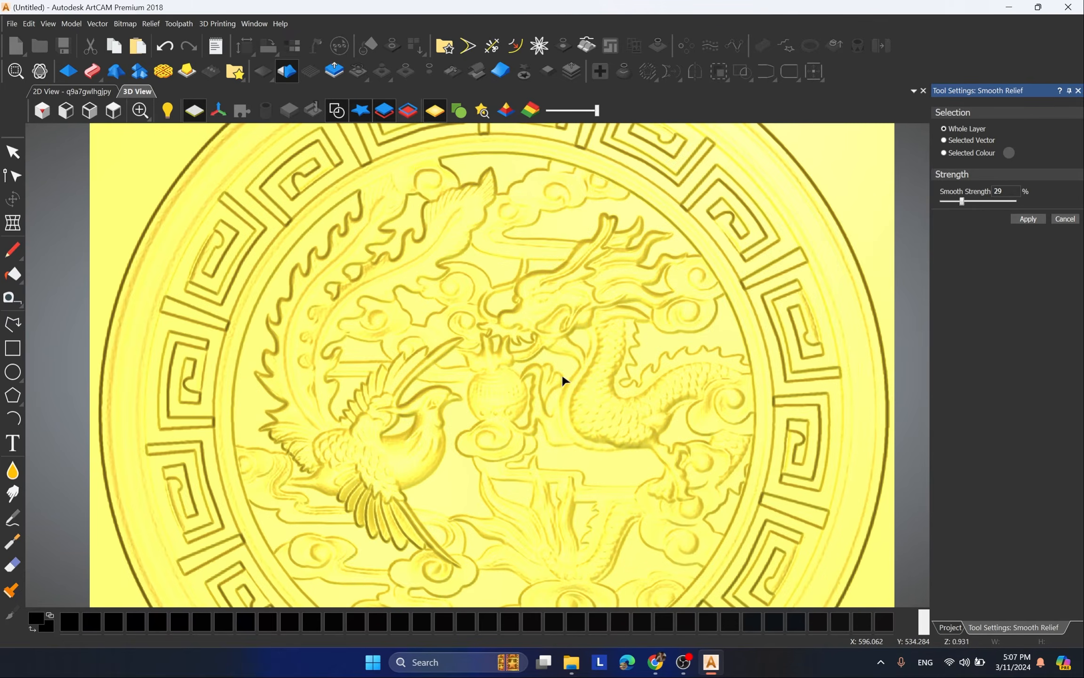
pyautogui.moveTo(560, 421); pyautogui.dragTo(592, 287)
pyautogui.scroll(3, 581, 383)
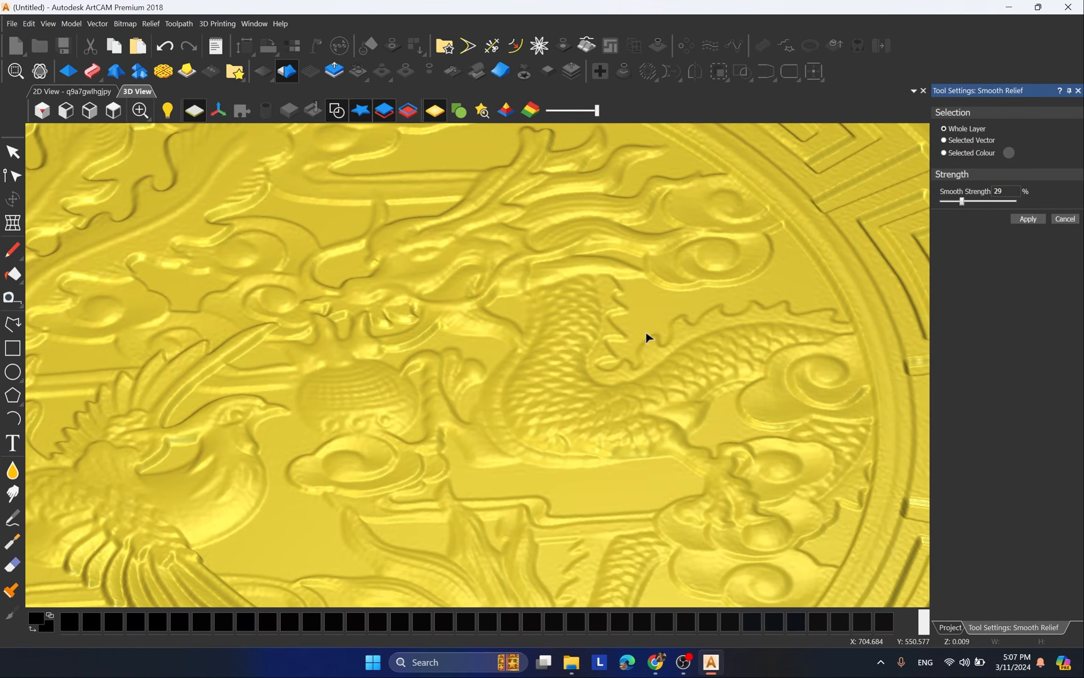
pyautogui.scroll(-3, 471, 337)
pyautogui.moveTo(390, 337); pyautogui.dragTo(636, 426)
pyautogui.scroll(2, 127, 346)
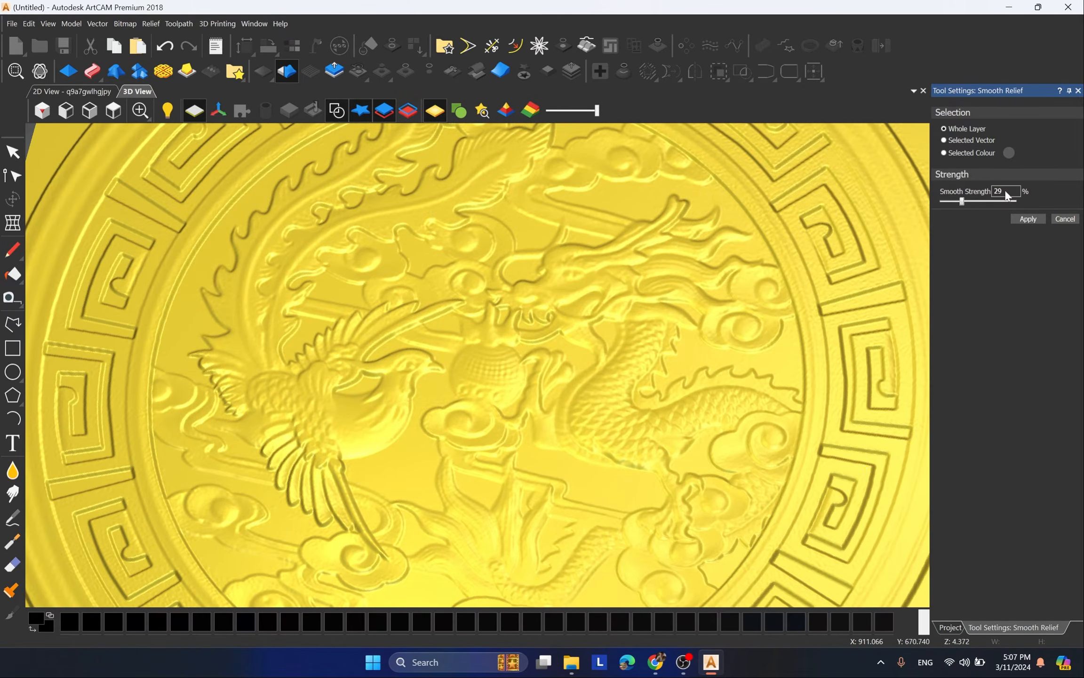
# Step: Apply smoothing to the whole relief layer at 30% strength, check the result in top view and leave Smooth Relief
pyautogui.doubleClick(1005, 192)
pyautogui.click(1028, 218)
pyautogui.scroll(-5, 436, 261)
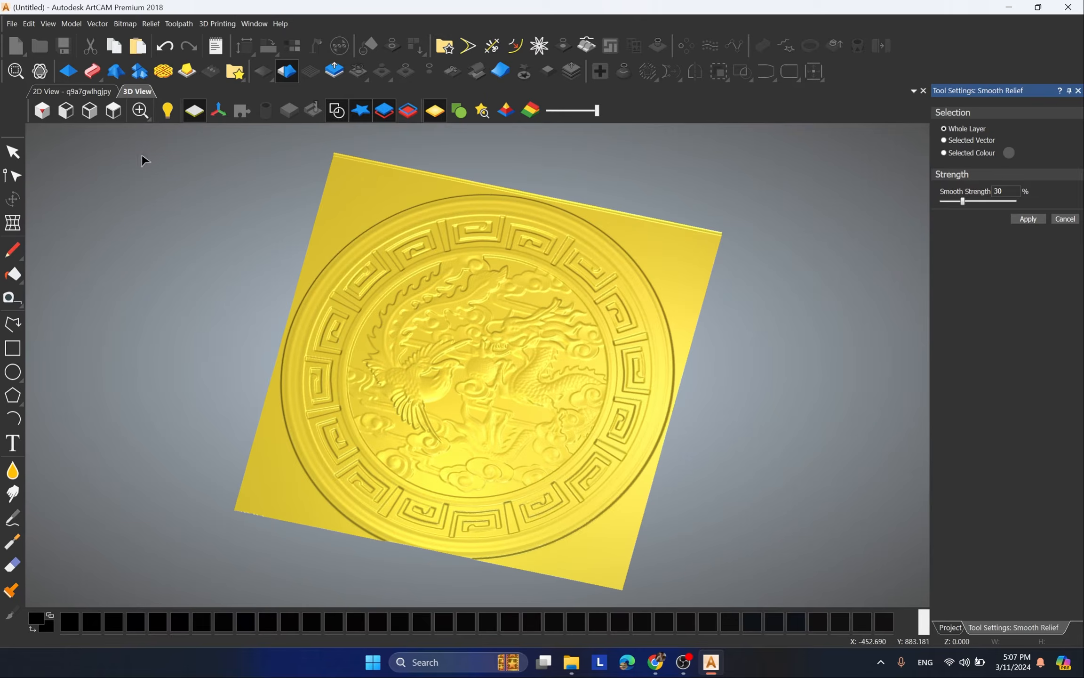
pyautogui.click(113, 111)
pyautogui.scroll(3, 472, 309)
pyautogui.scroll(-5, 586, 259)
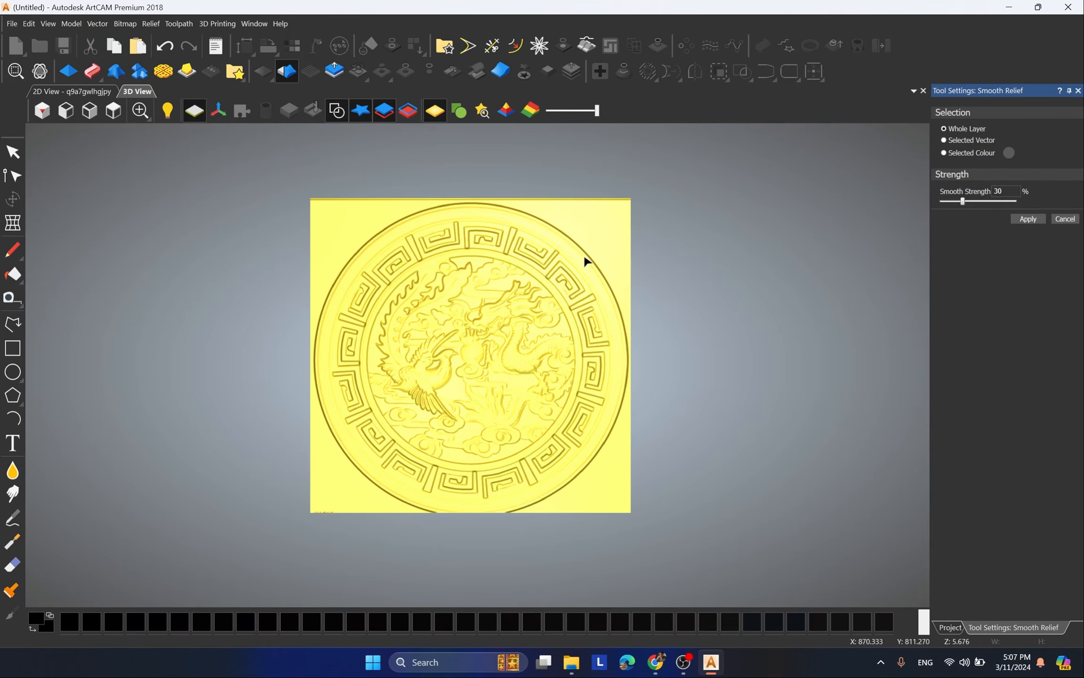
pyautogui.scroll(2, 567, 386)
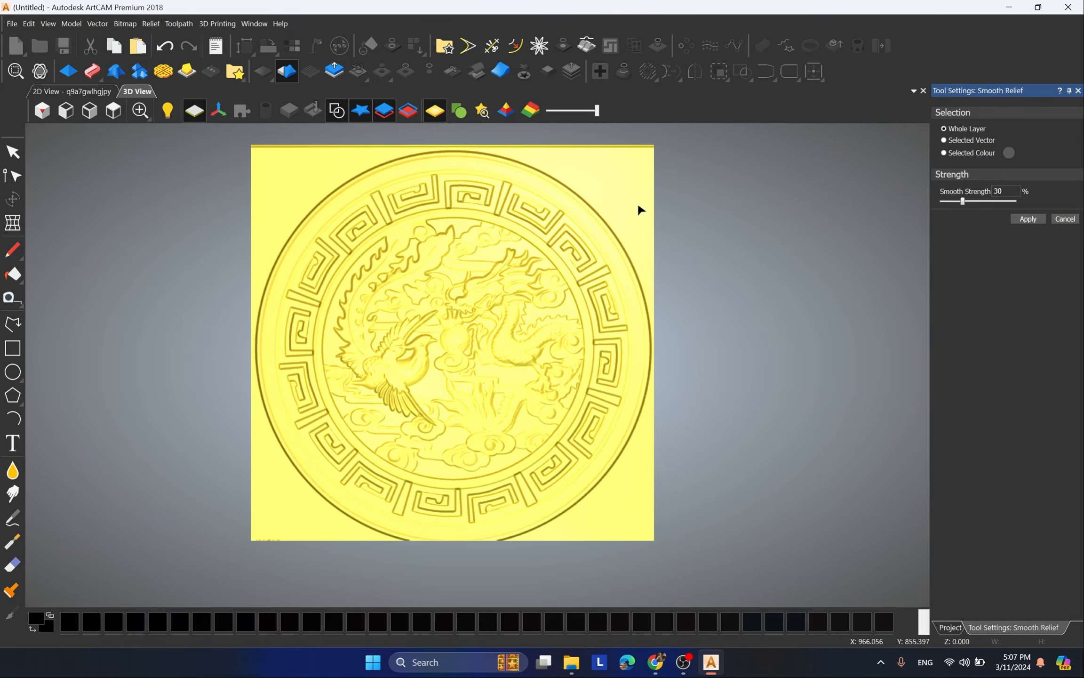
pyautogui.click(1066, 219)
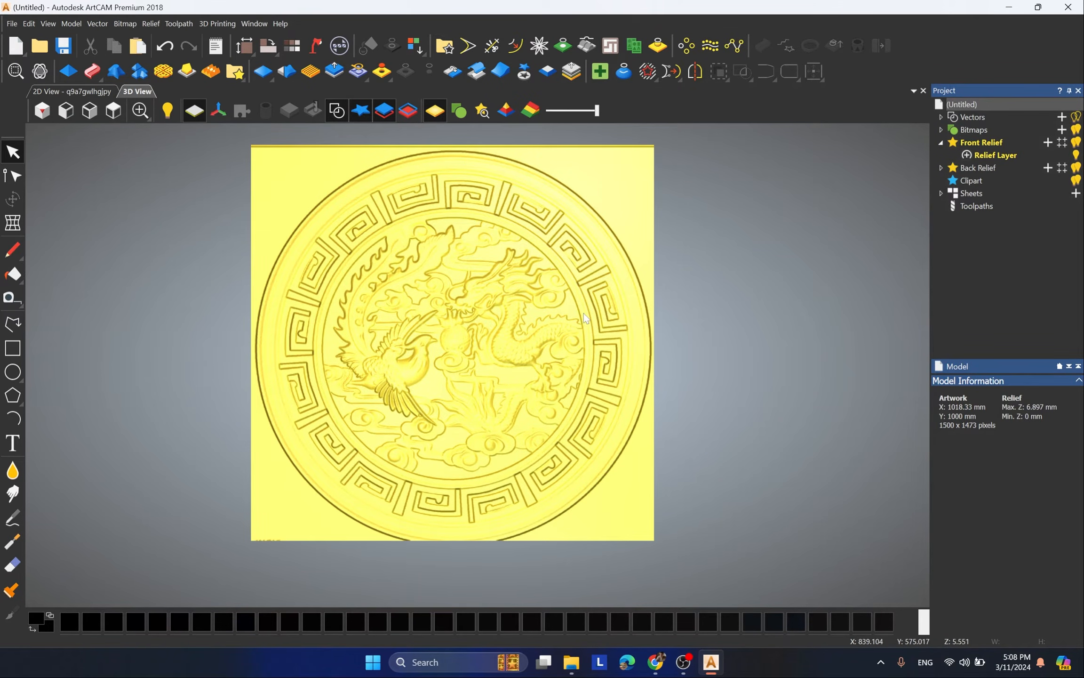
# Step: Open Create Boundary From Relief, enlarge its dialog and examine the groove along the medallion's outer edge
pyautogui.click(659, 46)
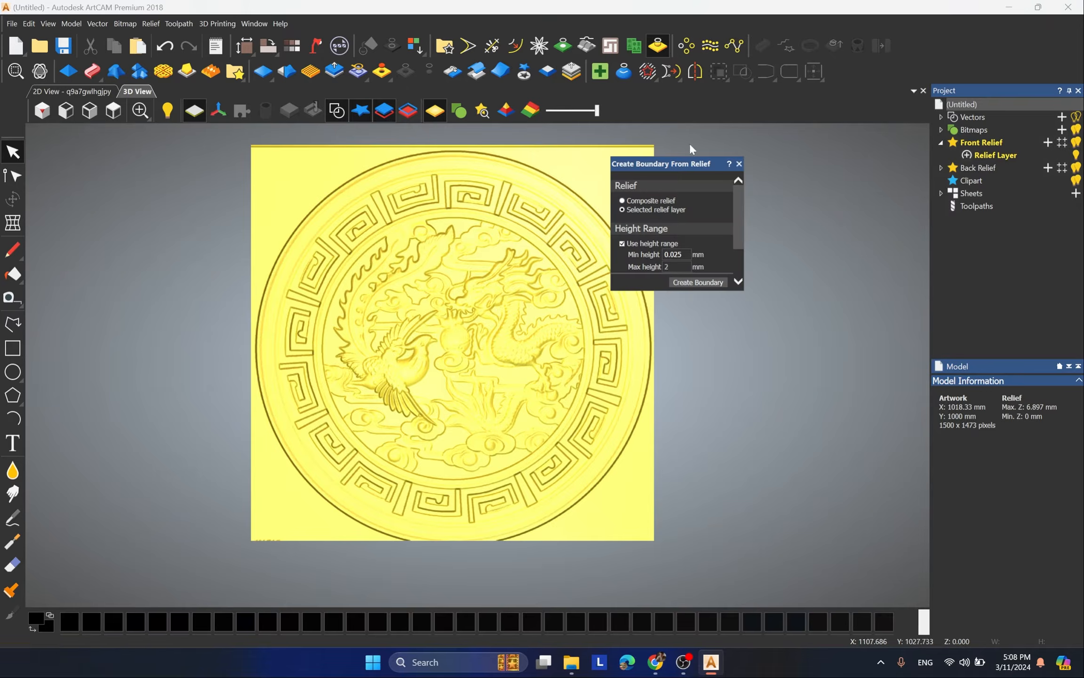
pyautogui.moveTo(745, 290); pyautogui.dragTo(835, 369)
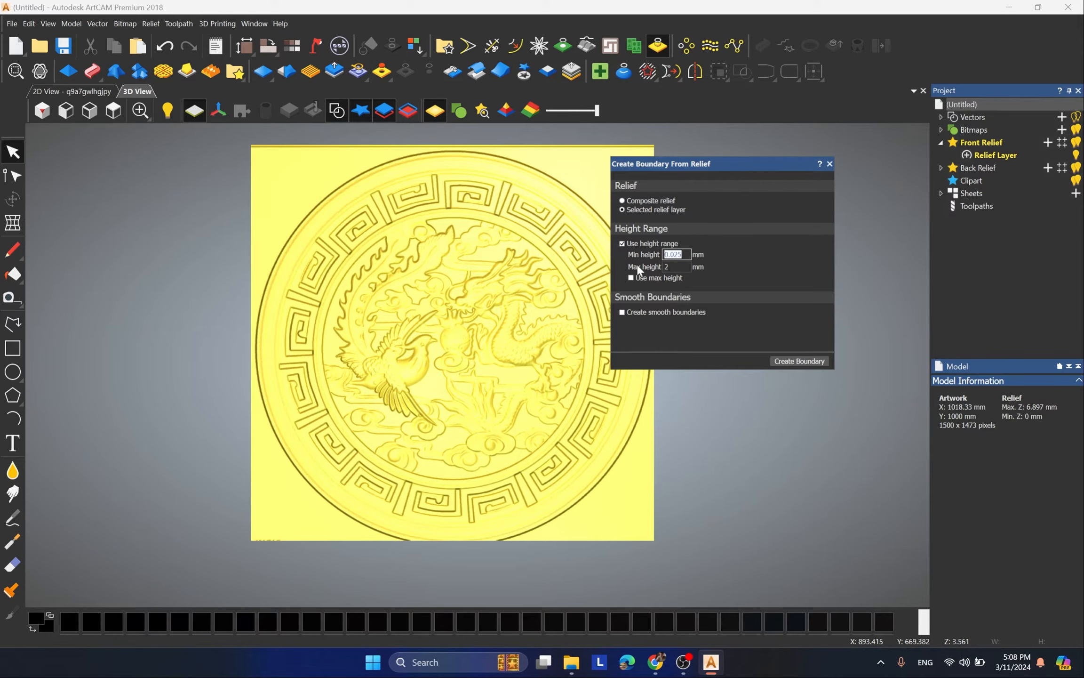
pyautogui.scroll(-2, 571, 261)
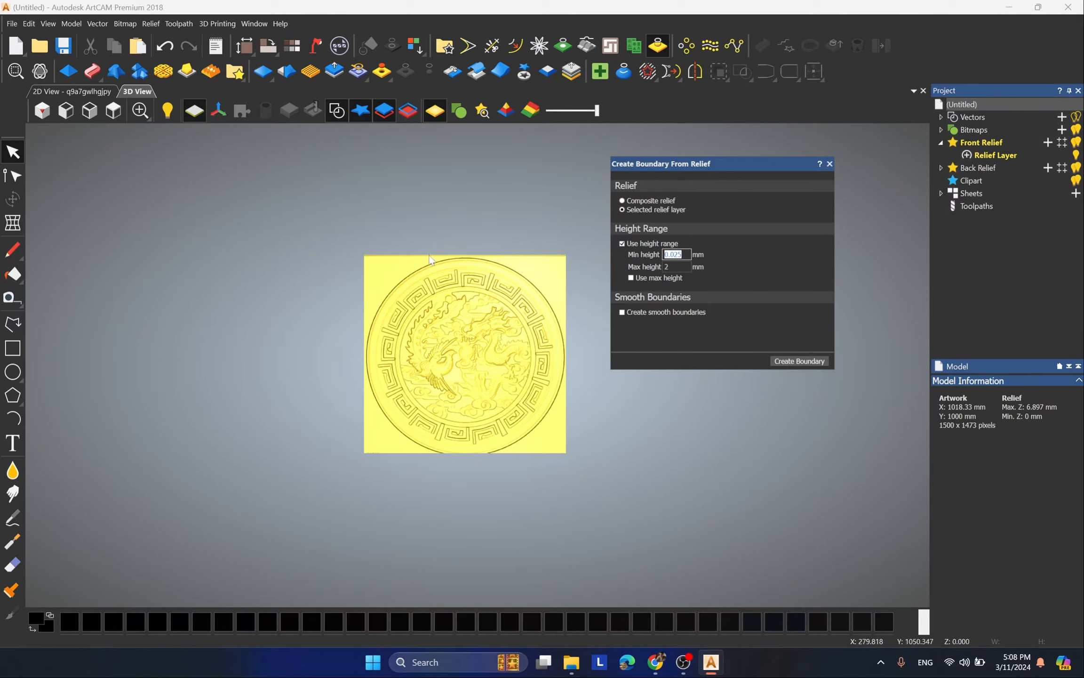
pyautogui.scroll(5, 560, 371)
pyautogui.scroll(6, 538, 304)
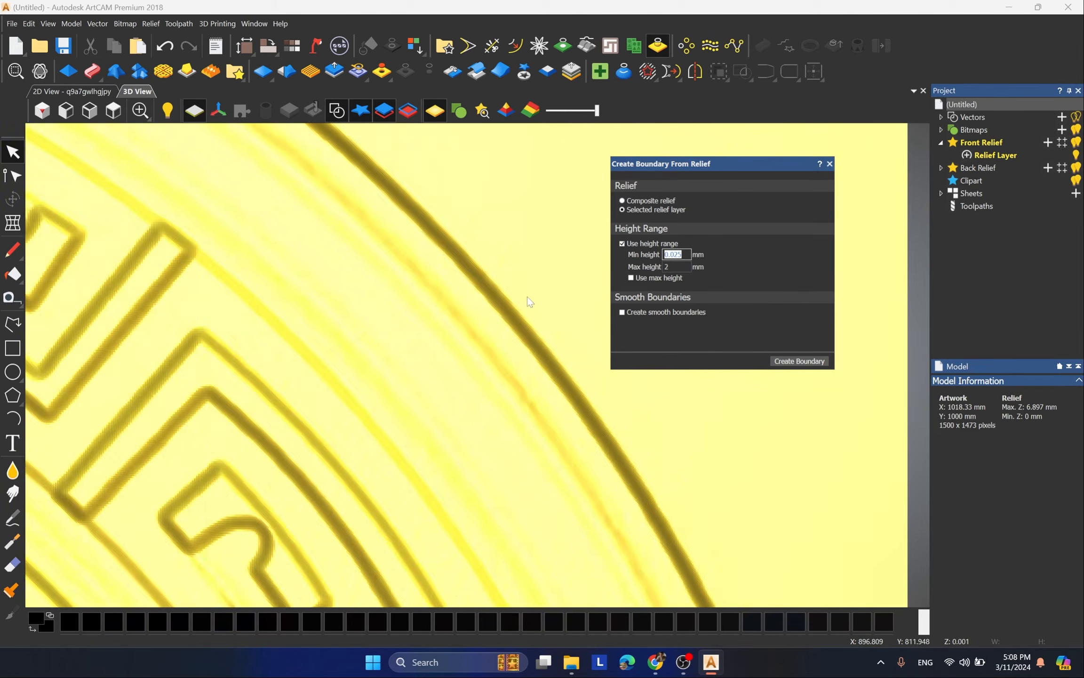
pyautogui.scroll(2, 487, 311)
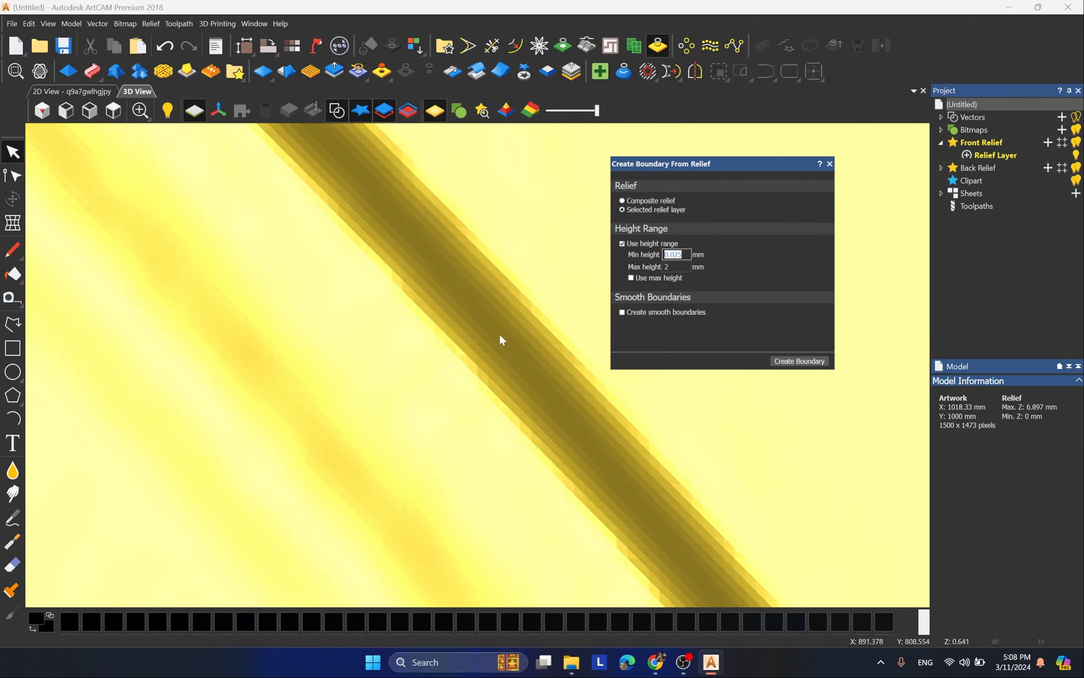
pyautogui.scroll(-3, 455, 346)
pyautogui.scroll(5, 489, 343)
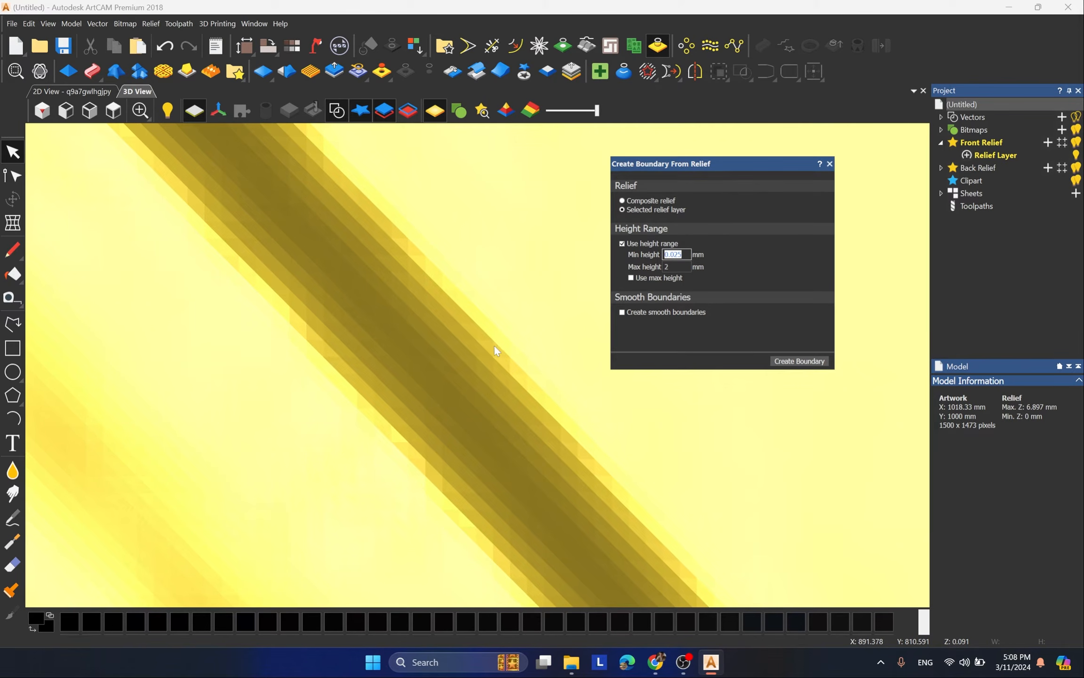
pyautogui.scroll(-2, 571, 312)
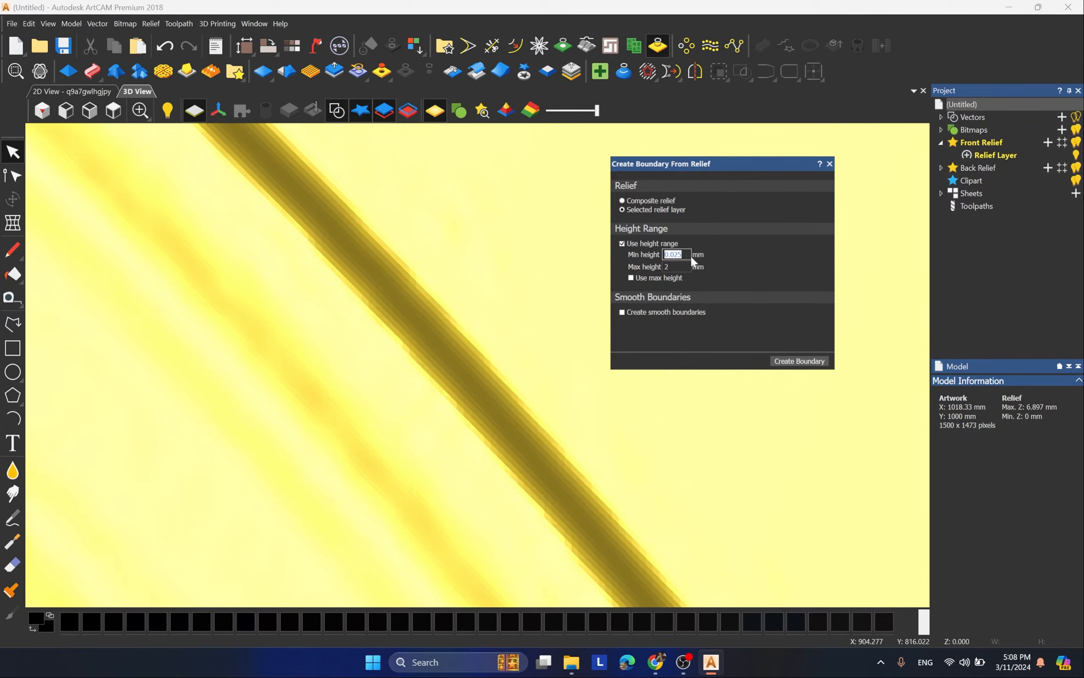
# Step: Create a boundary from the selected relief layer with the height range off, inspect it at the model's edge and remove it
pyautogui.click(622, 244)
pyautogui.scroll(-5, 485, 375)
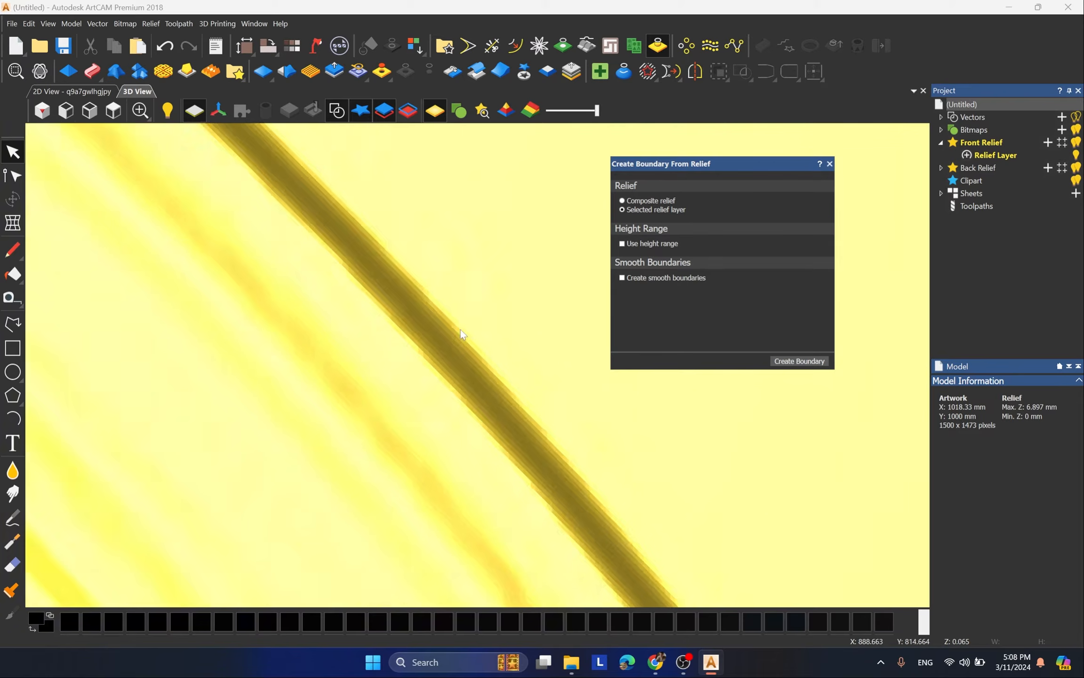
pyautogui.scroll(3, 472, 329)
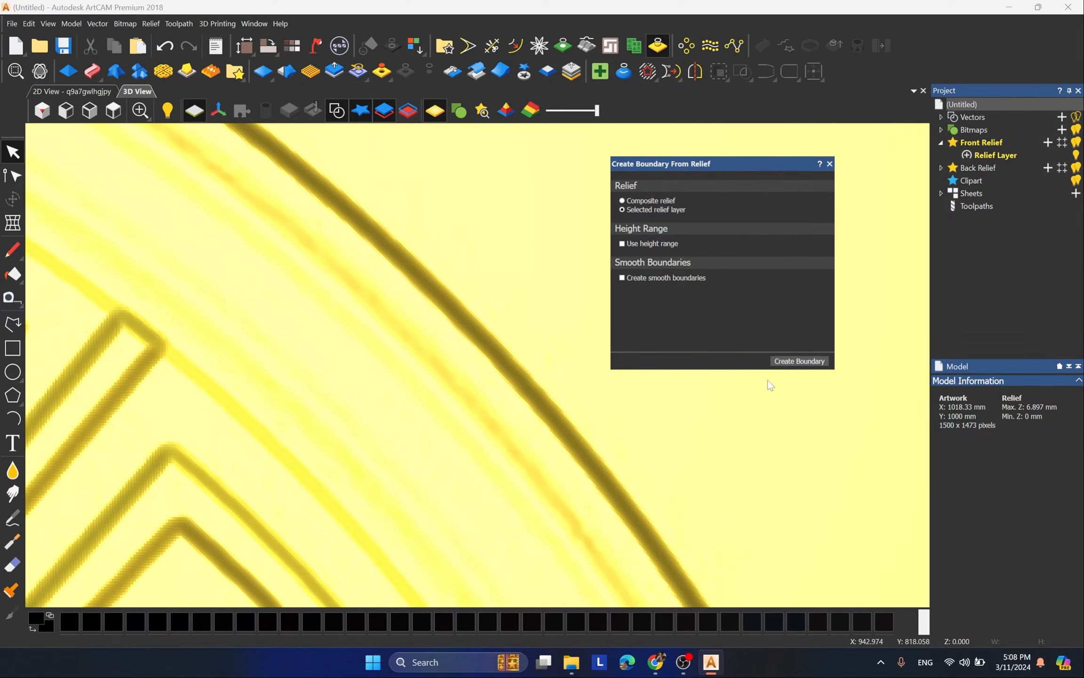
pyautogui.click(789, 365)
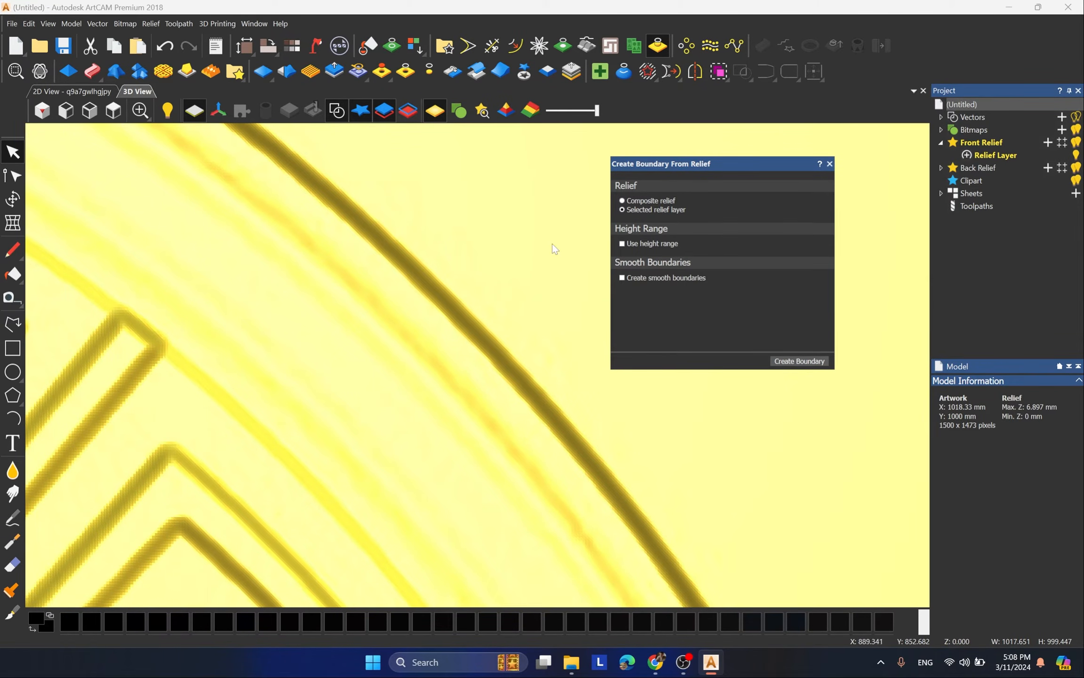
pyautogui.scroll(-4, 514, 254)
pyautogui.scroll(5, 532, 291)
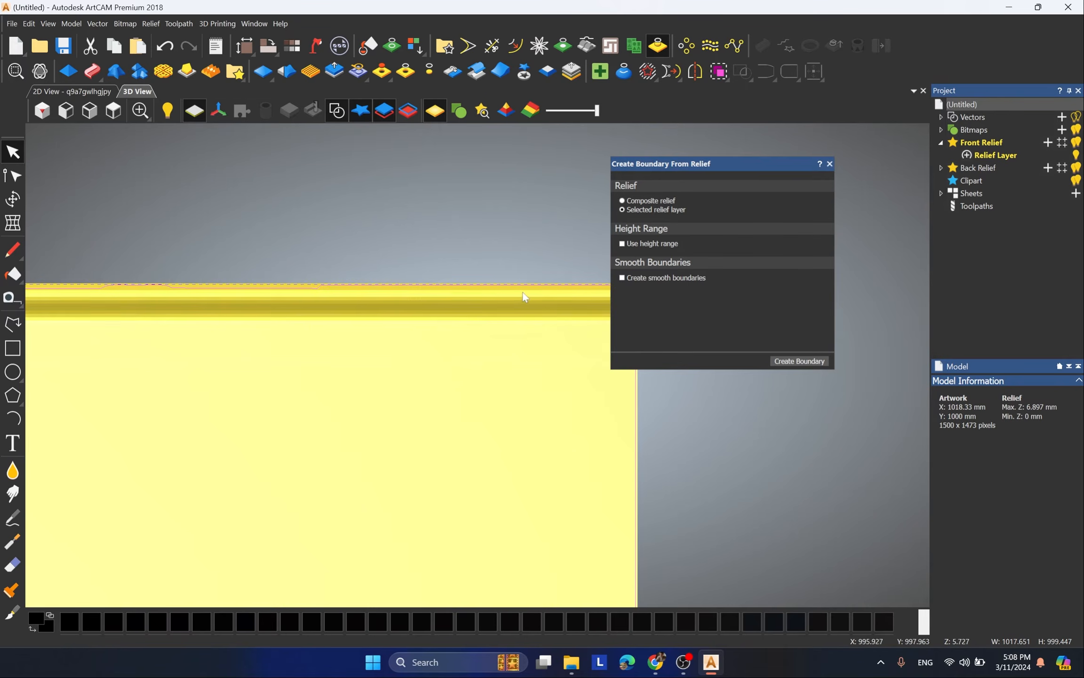
pyautogui.scroll(-1, 580, 294)
pyautogui.click(574, 374)
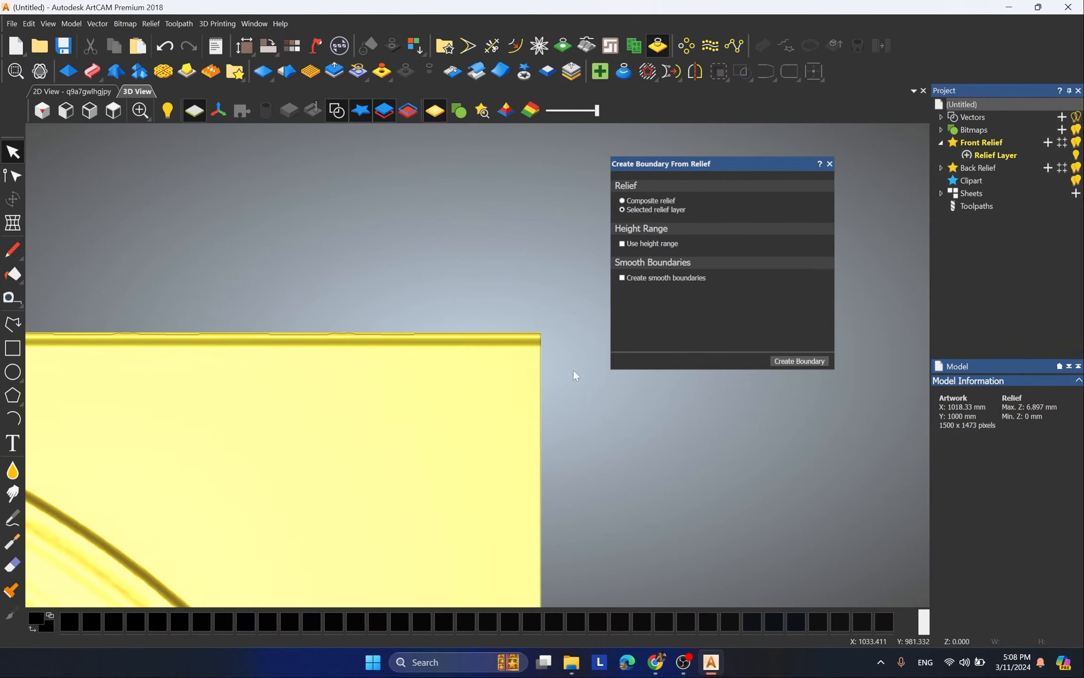
pyautogui.scroll(-3, 569, 423)
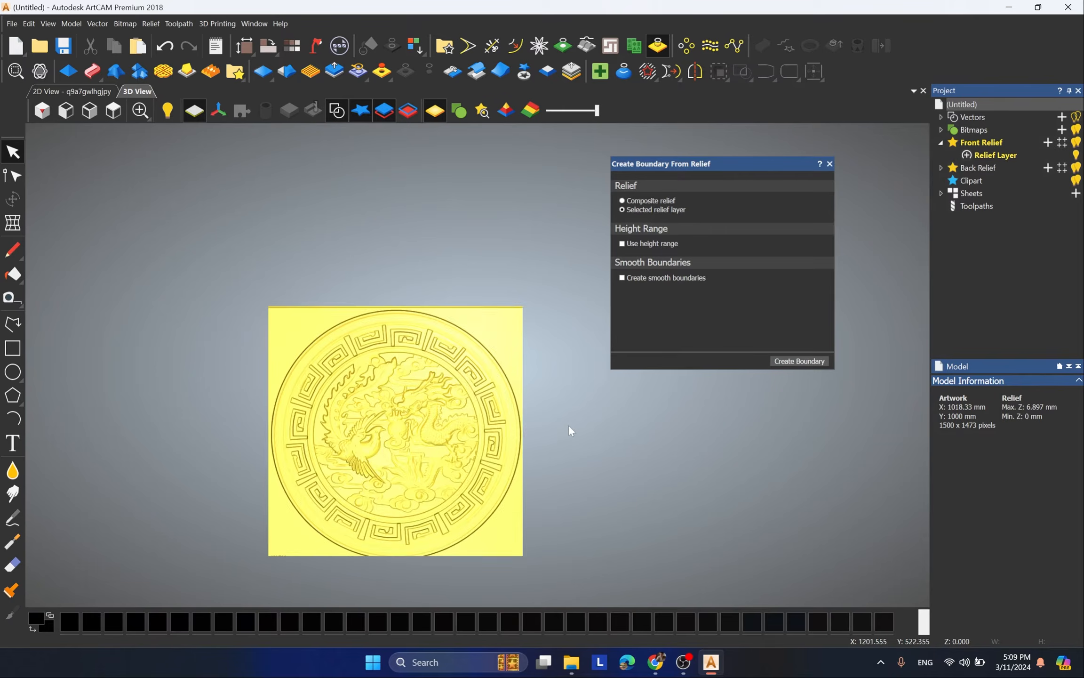
# Step: Cut the relief out as relief clipart, inspect the coverage around the medallion's upper edge and undo the cut
pyautogui.click(525, 73)
pyautogui.scroll(3, 407, 426)
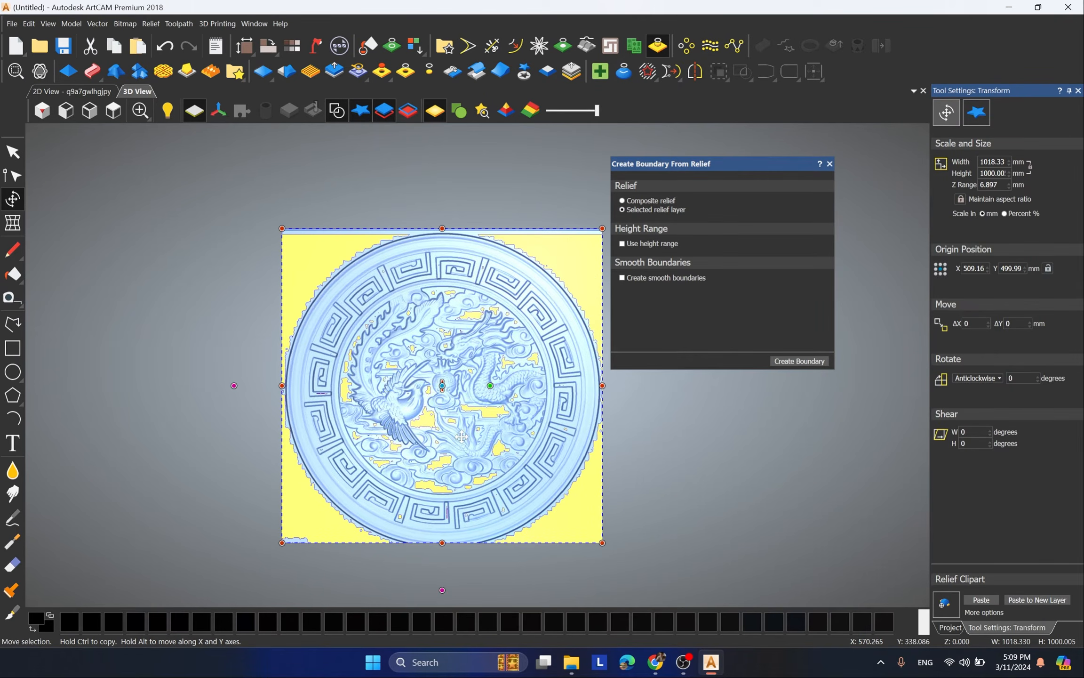
pyautogui.scroll(5, 460, 264)
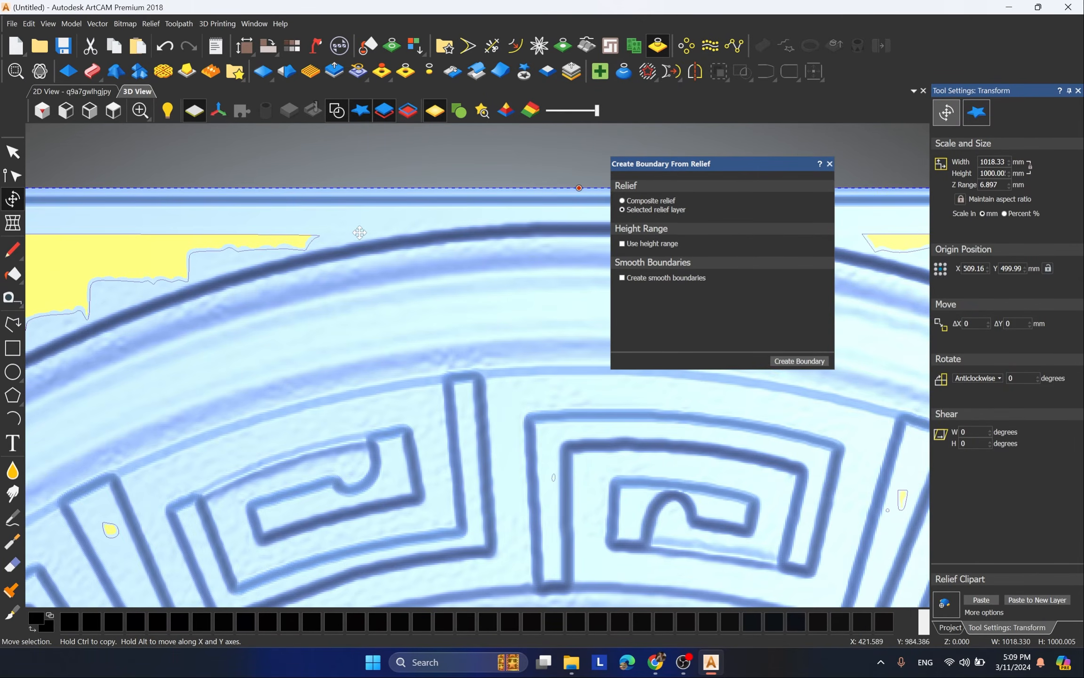
pyautogui.scroll(-4, 360, 232)
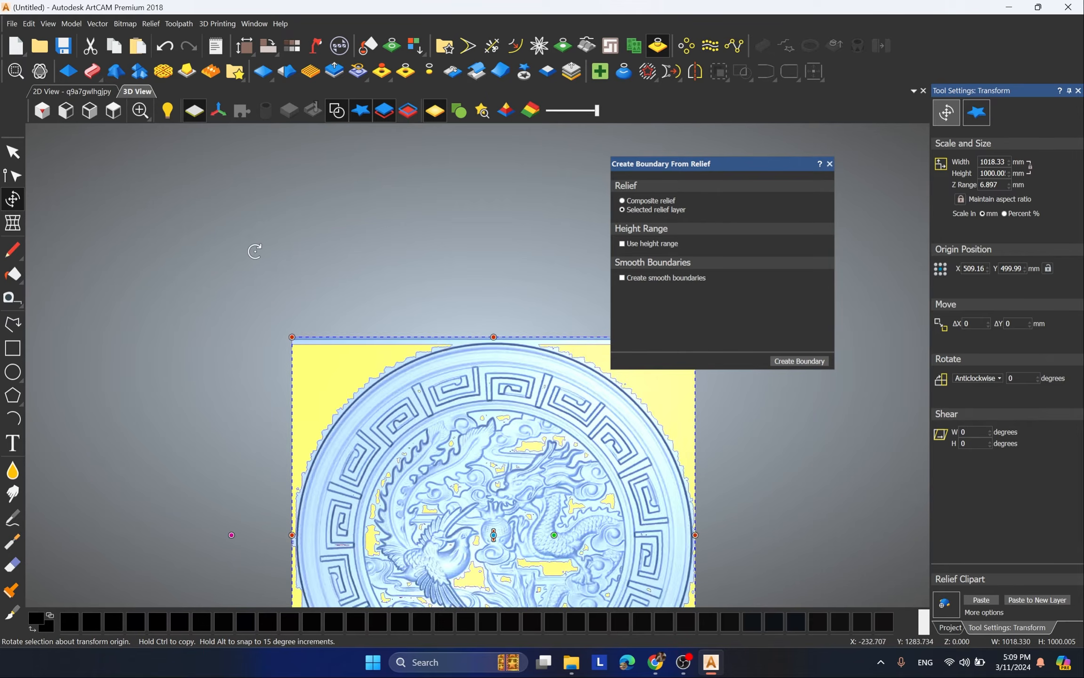
pyautogui.scroll(-3, 255, 252)
pyautogui.click(501, 285)
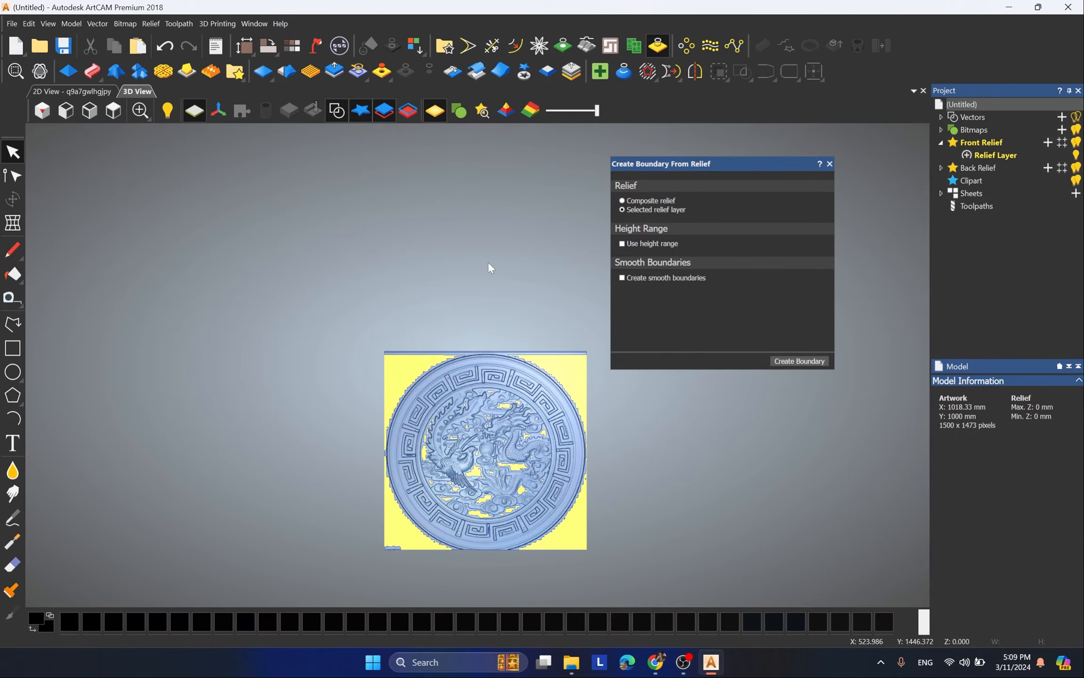
pyautogui.scroll(4, 598, 410)
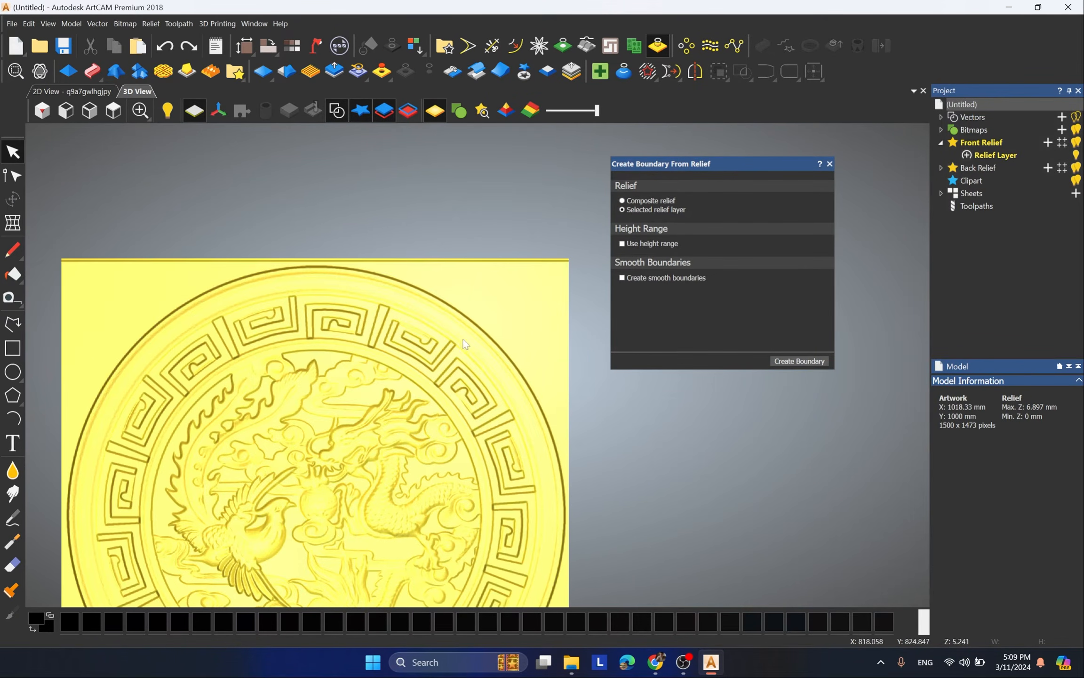
# Step: Draw a rectangle about 1265 by 223 mm over the model's upper edge, clear the raised strip inside it and delete the rectangle
pyautogui.click(12, 351)
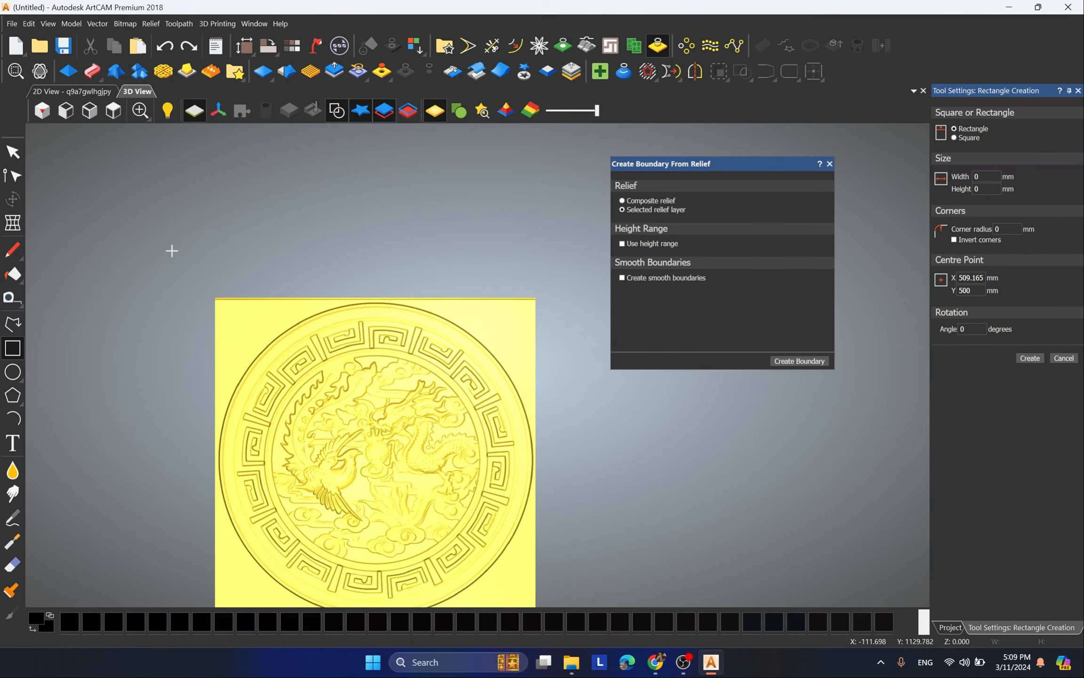
pyautogui.moveTo(157, 230); pyautogui.dragTo(555, 302)
pyautogui.scroll(2, 422, 224)
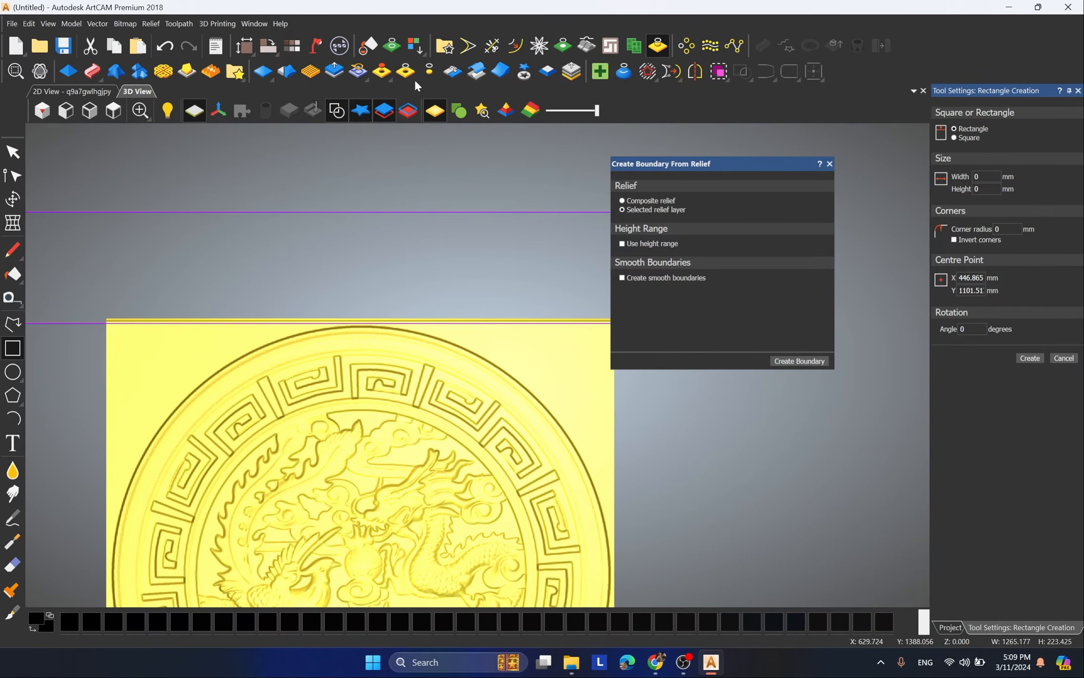
pyautogui.scroll(-2, 352, 352)
pyautogui.press('Escape')
pyautogui.moveTo(462, 263); pyautogui.dragTo(381, 327)
pyautogui.press('Delete')
# Step: Cut the relief out as clipart again, inspect the leftover marks in the model's lower-left corner and undo the cut
pyautogui.scroll(2, 396, 360)
pyautogui.click(524, 72)
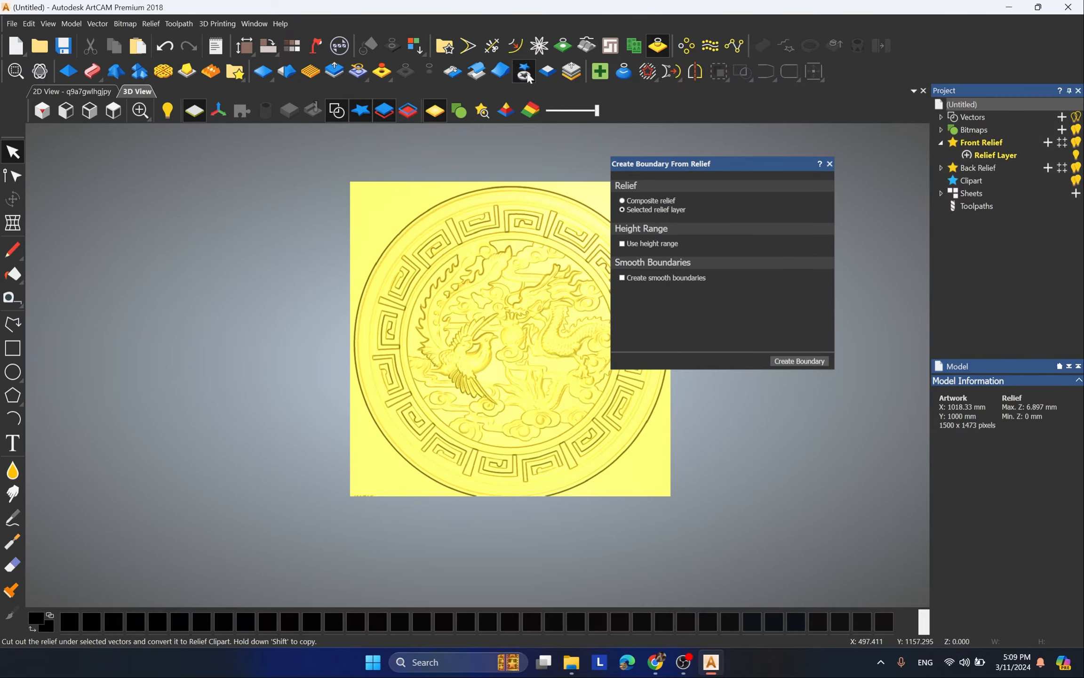
pyautogui.scroll(-2, 284, 364)
pyautogui.scroll(3, 545, 447)
pyautogui.scroll(5, 264, 457)
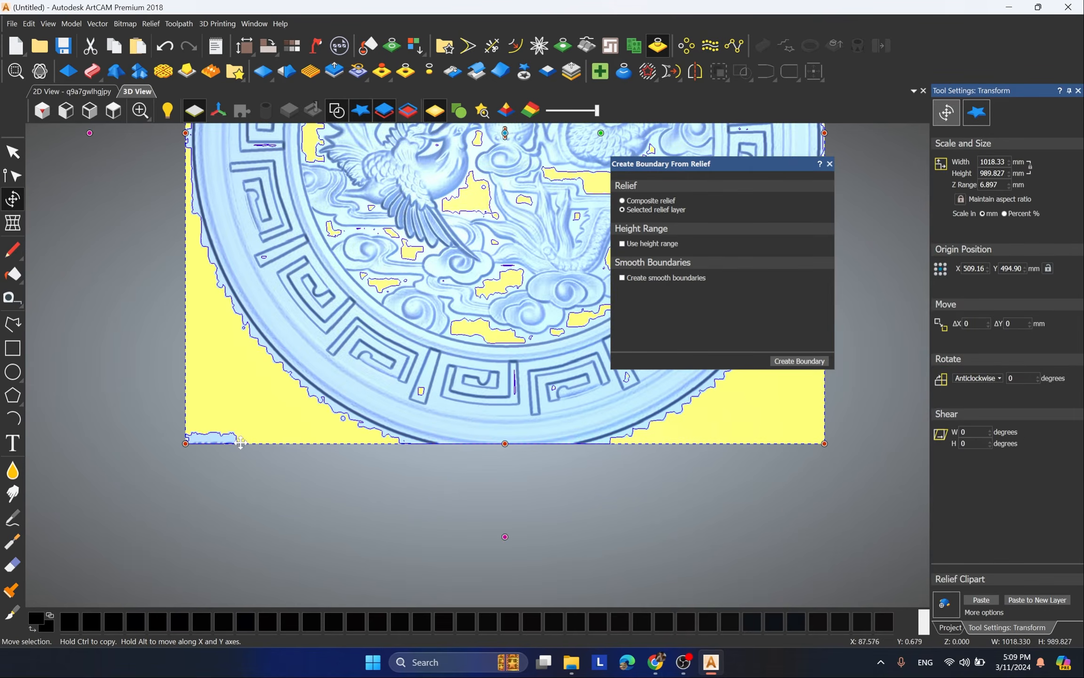
pyautogui.scroll(-6, 216, 460)
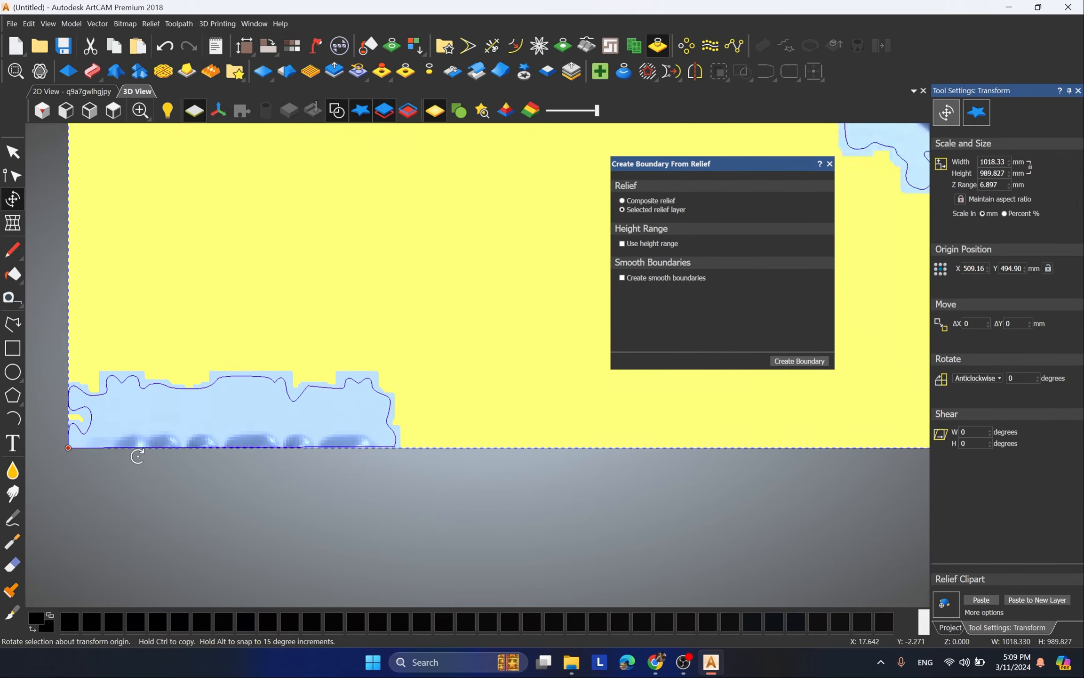
pyautogui.scroll(3, 567, 306)
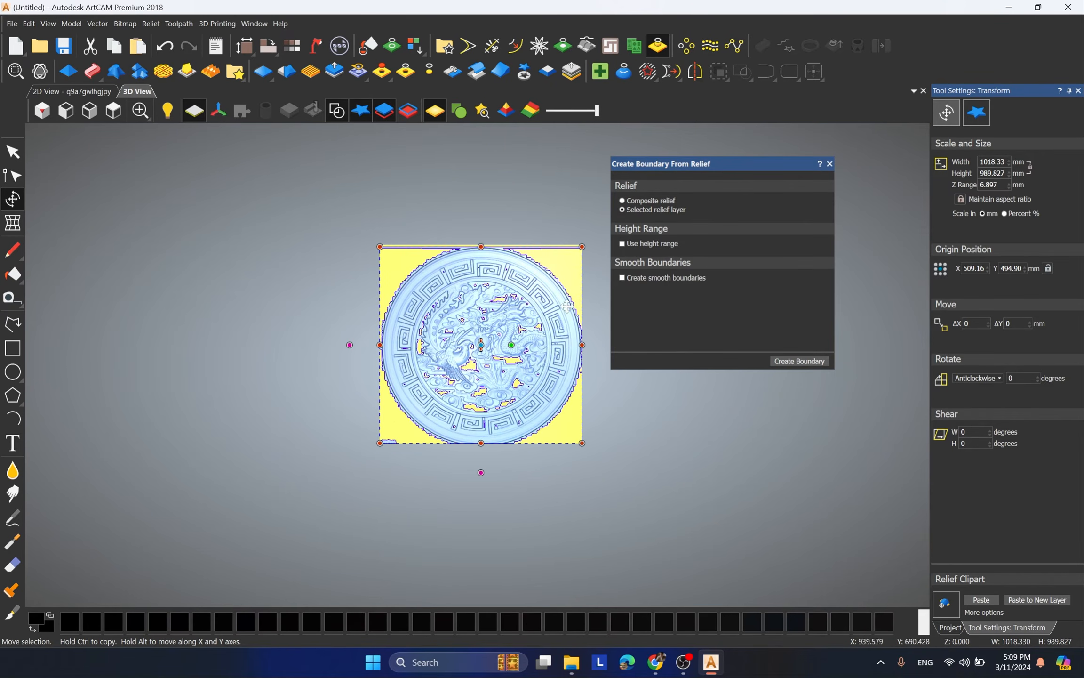
pyautogui.click(601, 340)
pyautogui.scroll(3, 556, 343)
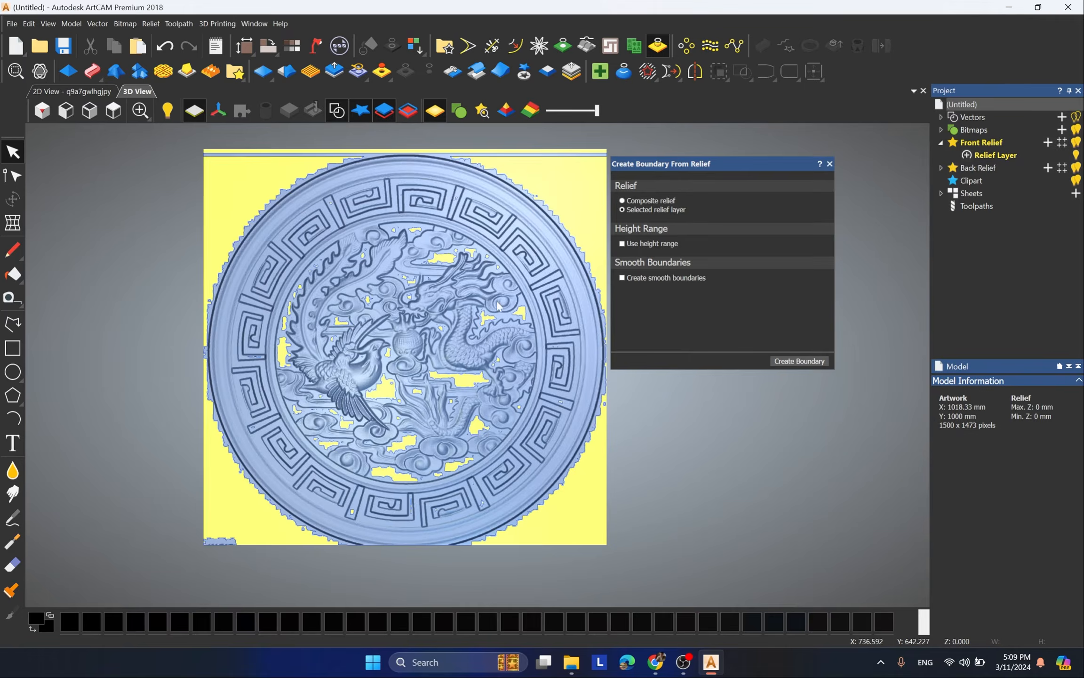
pyautogui.scroll(-3, 478, 370)
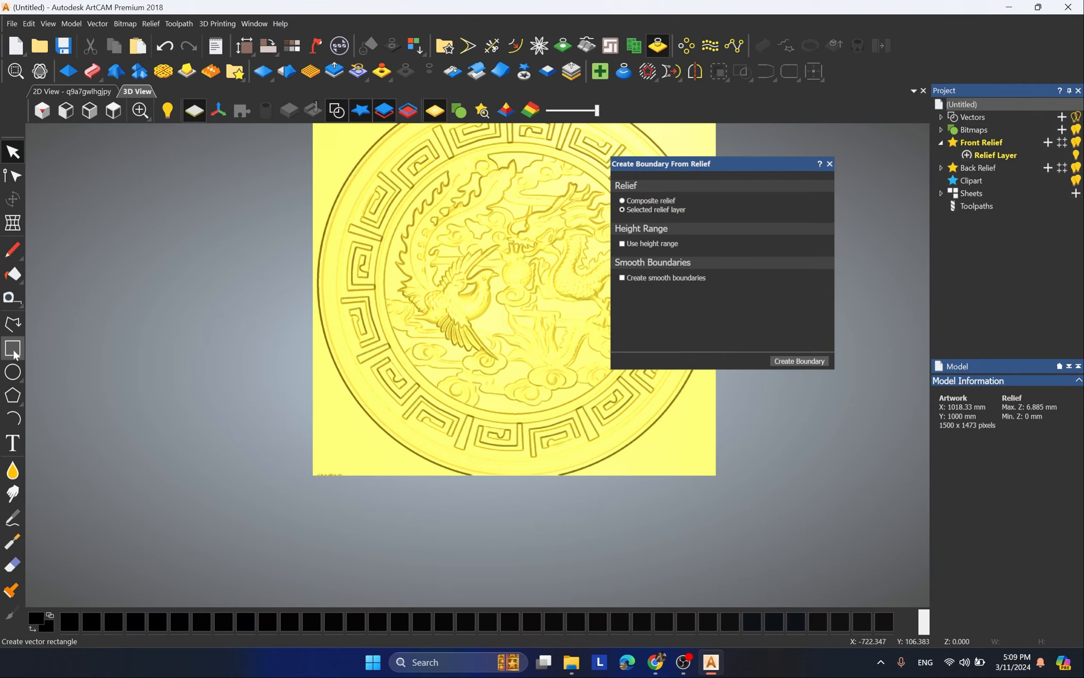
# Step: Draw a rectangle about 250 by 155 mm around the lower-left corner marks, clear the relief inside it and delete the rectangle
pyautogui.click(13, 350)
pyautogui.moveTo(269, 442); pyautogui.dragTo(370, 503)
pyautogui.press('Escape')
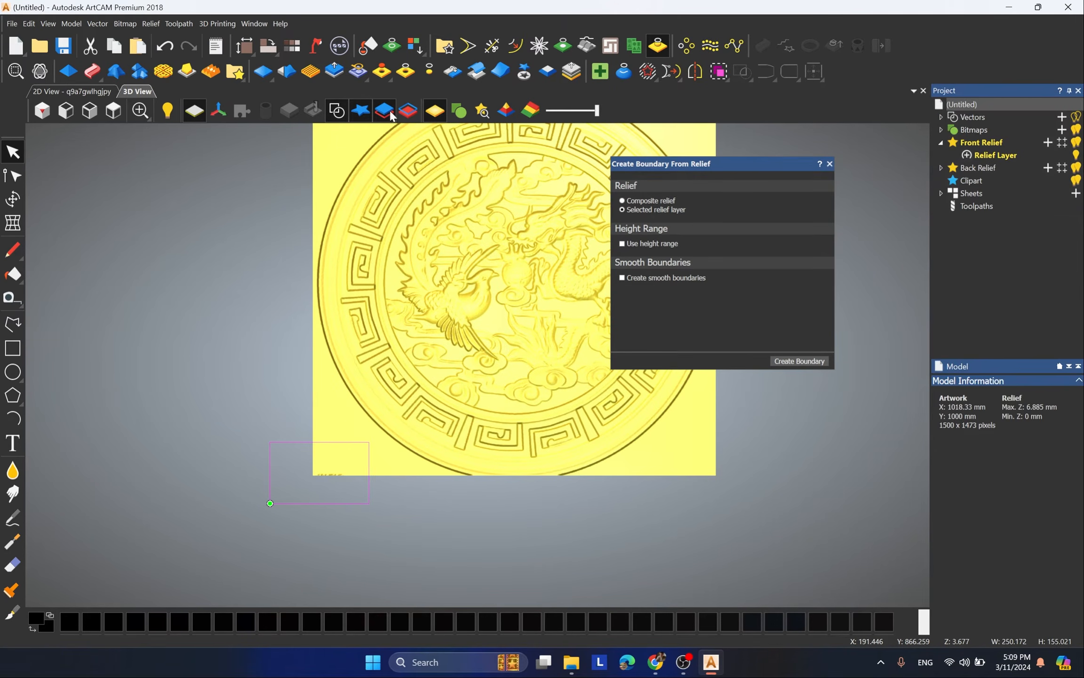
pyautogui.scroll(-2, 222, 421)
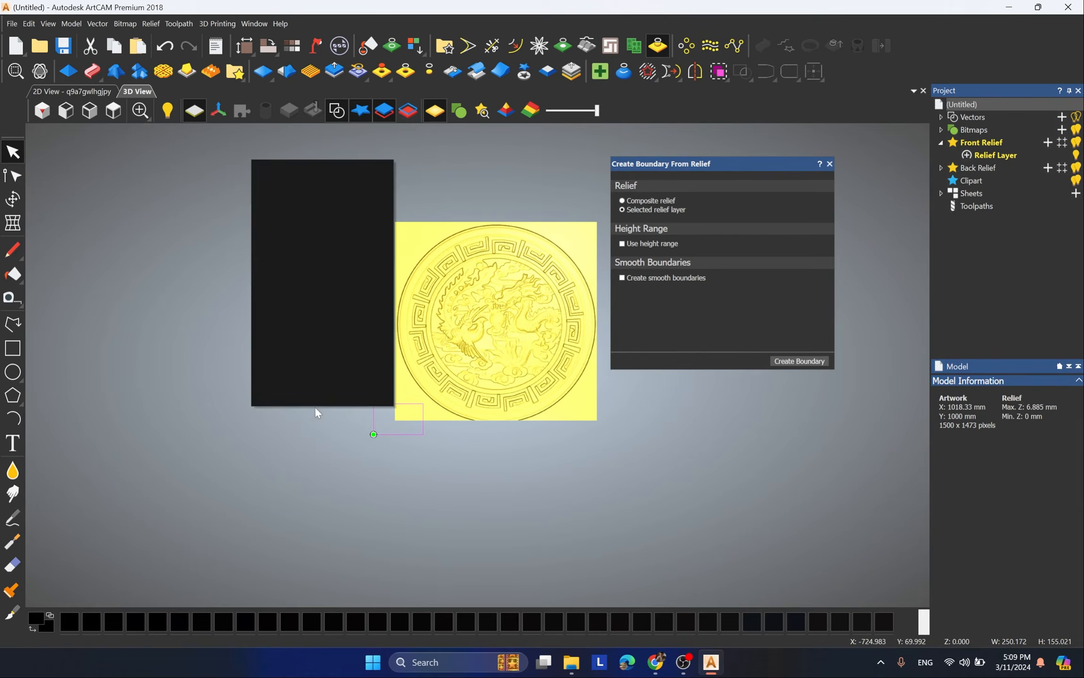
pyautogui.scroll(4, 413, 397)
pyautogui.press('Delete')
# Step: Create a boundary around the cleaned relief layer without a height range, inspect it around the medallion and undo it
pyautogui.scroll(-5, 268, 385)
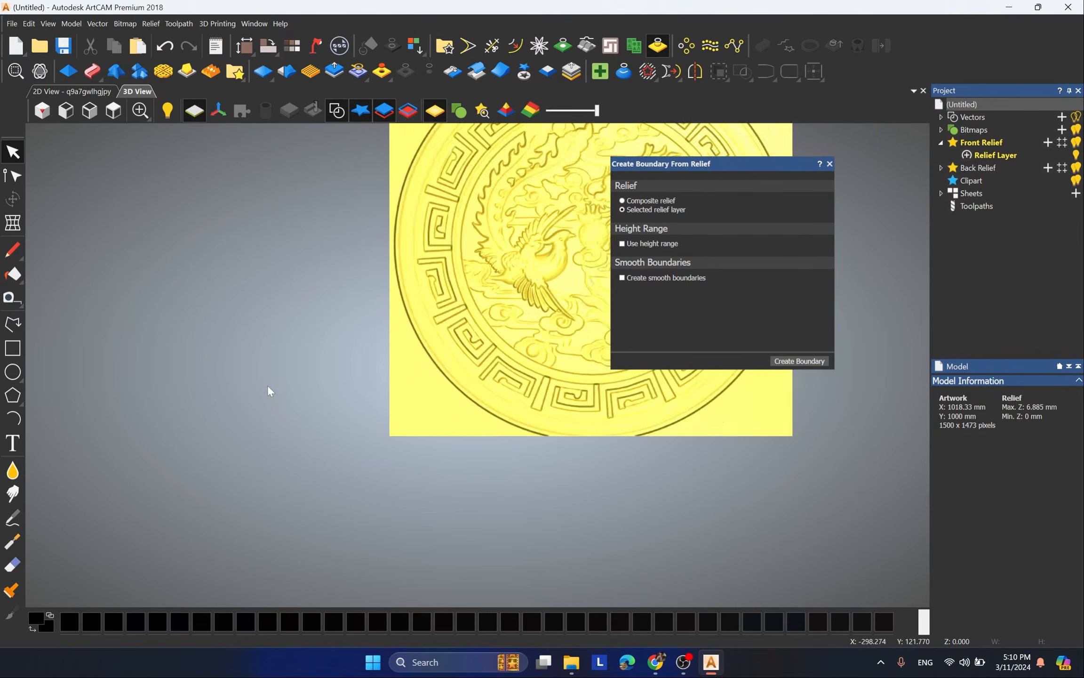
pyautogui.scroll(3, 594, 262)
pyautogui.scroll(-2, 435, 191)
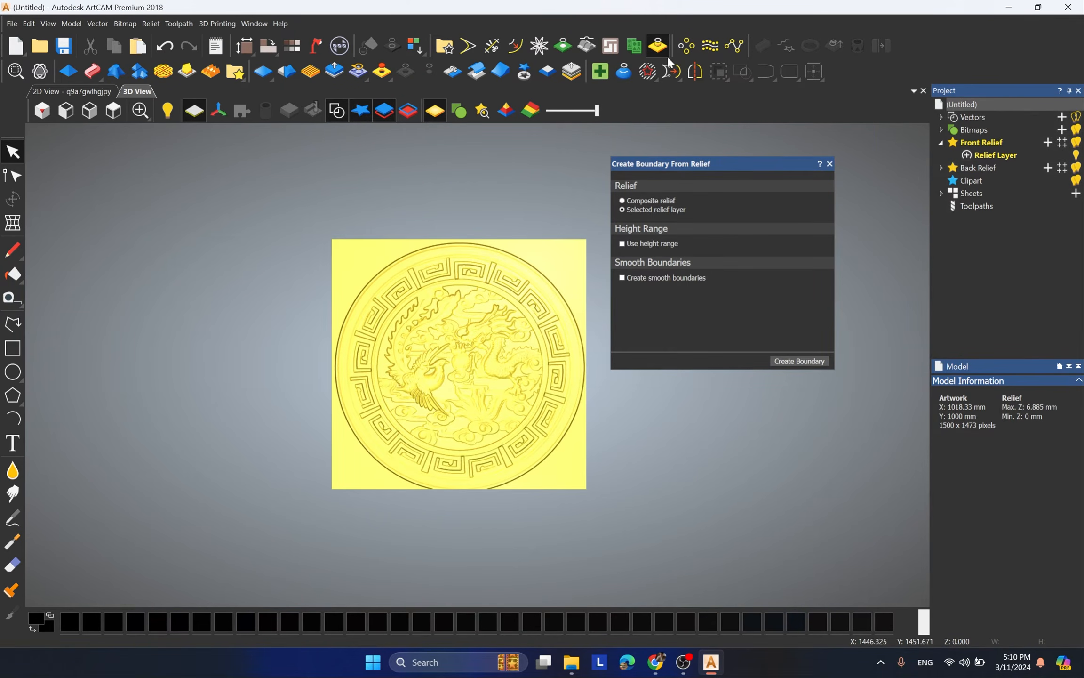
pyautogui.scroll(4, 532, 330)
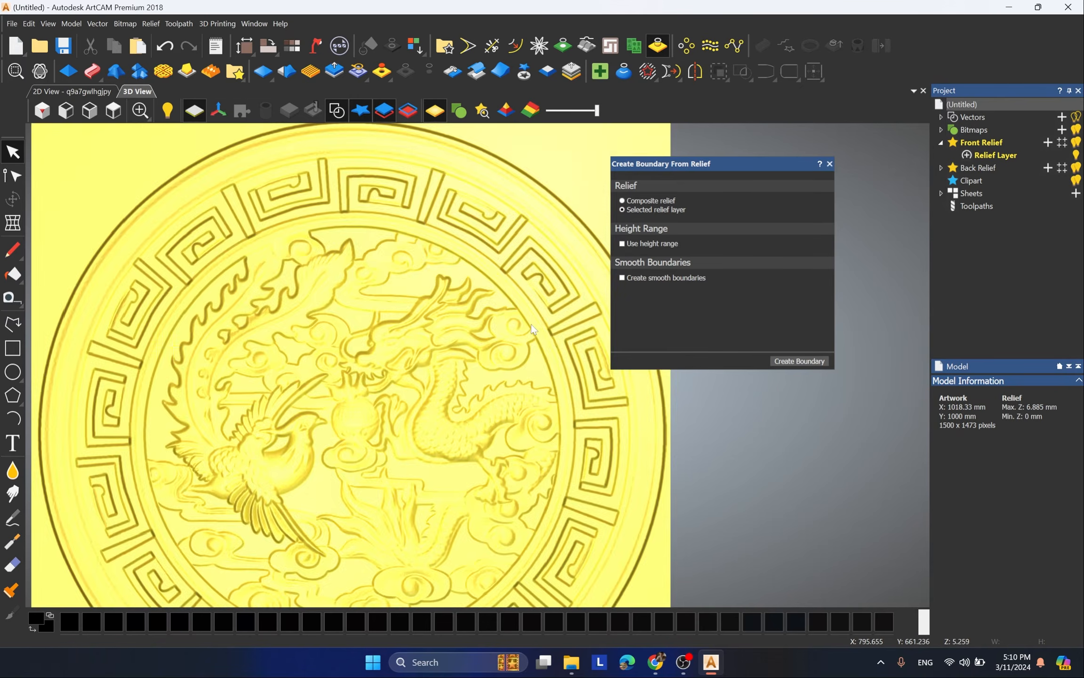
pyautogui.scroll(-3, 532, 328)
pyautogui.click(790, 361)
pyautogui.scroll(3, 613, 226)
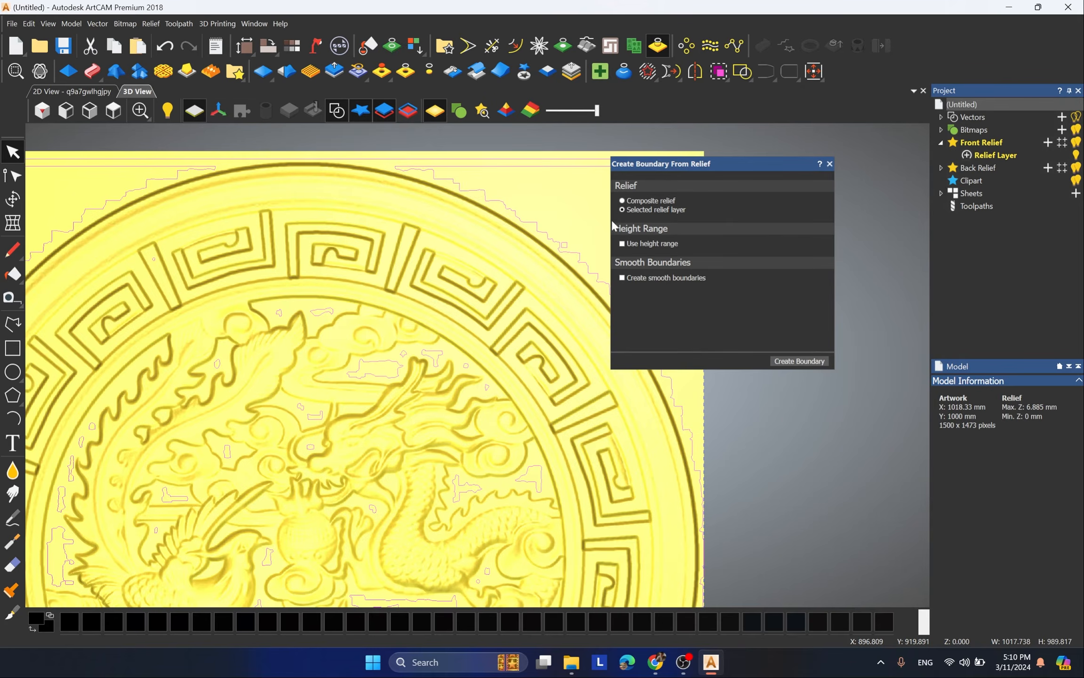
pyautogui.scroll(2, 529, 221)
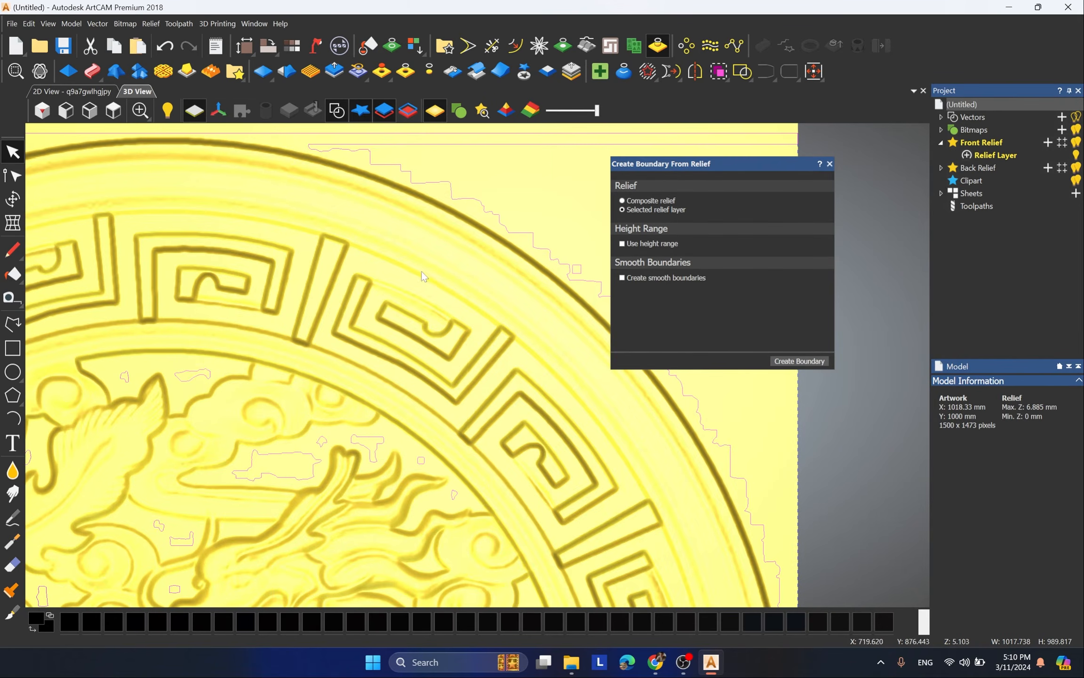
pyautogui.scroll(-5, 424, 277)
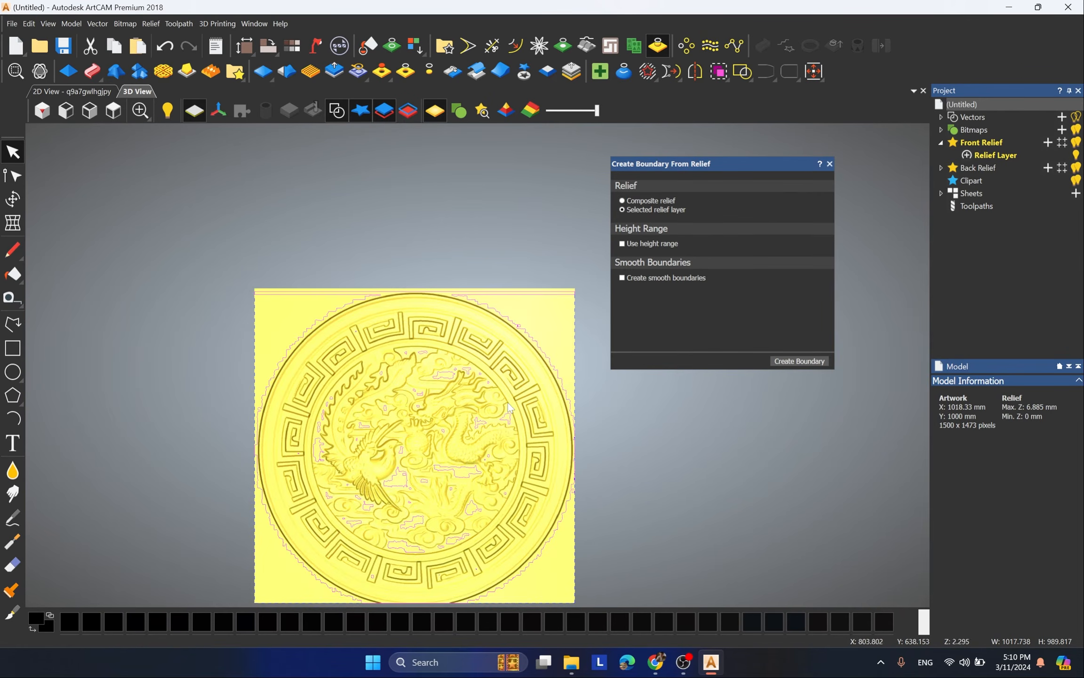
pyautogui.hotkey('ctrl', 'z')
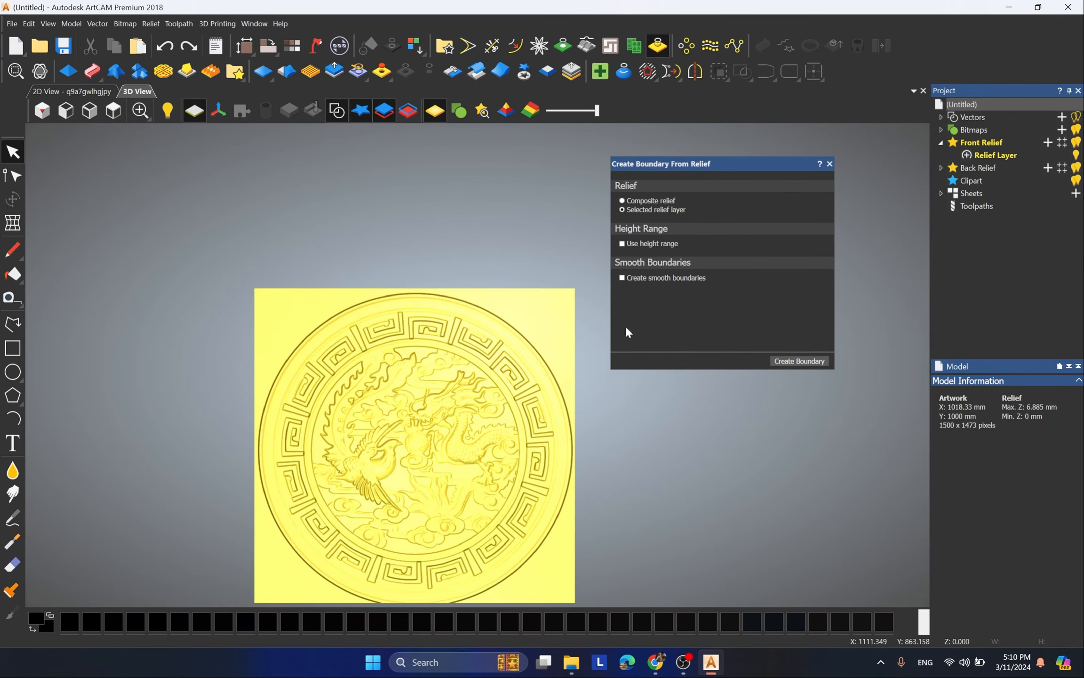
# Step: Create a boundary from the selected relief layer using a height range with a minimum height of 1 mm
pyautogui.click(622, 244)
pyautogui.click(680, 255)
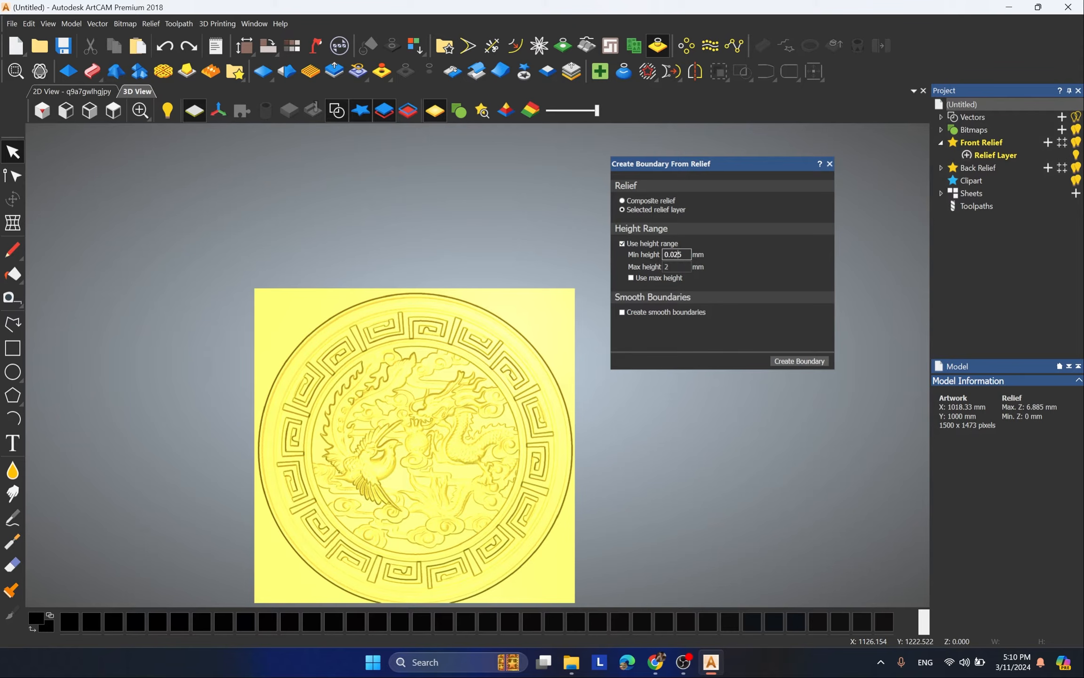
pyautogui.moveTo(685, 255); pyautogui.dragTo(652, 265)
pyautogui.write('1')
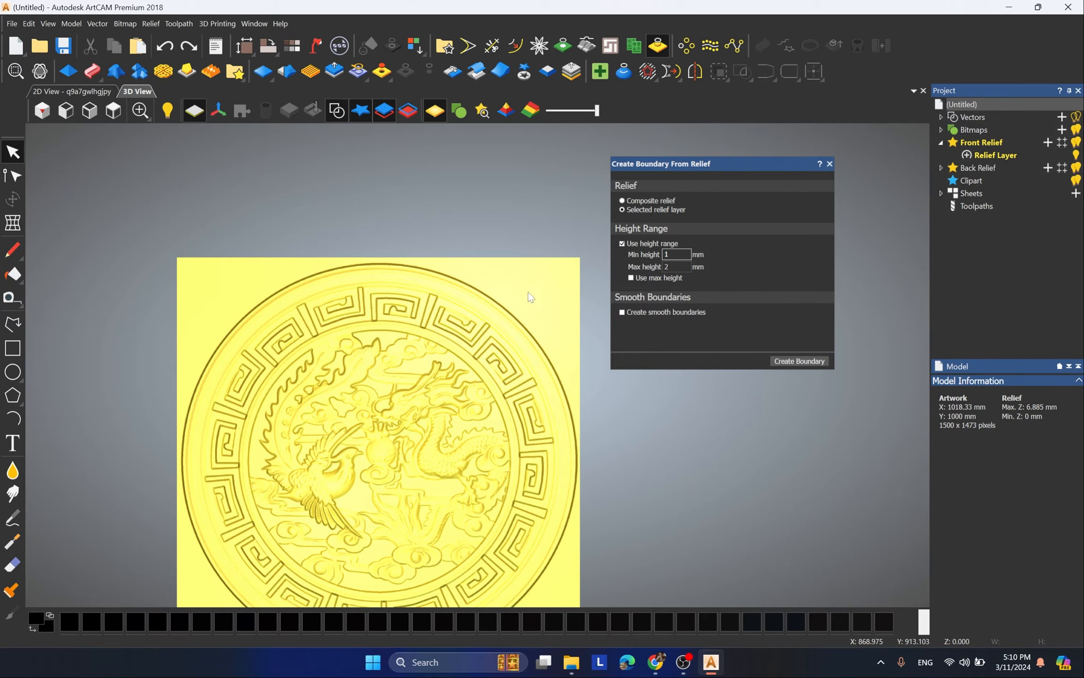
pyautogui.click(800, 361)
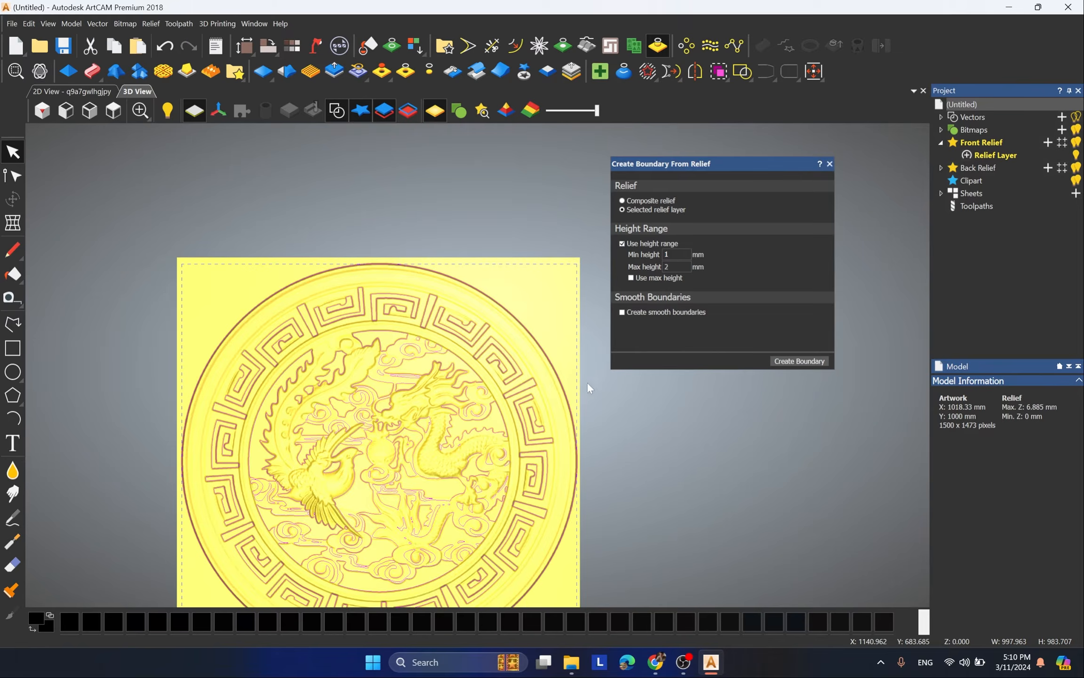
# Step: Inspect how the new boundary vectors follow the medallion's outer rim and inner details
pyautogui.scroll(6, 627, 300)
pyautogui.scroll(3, 461, 390)
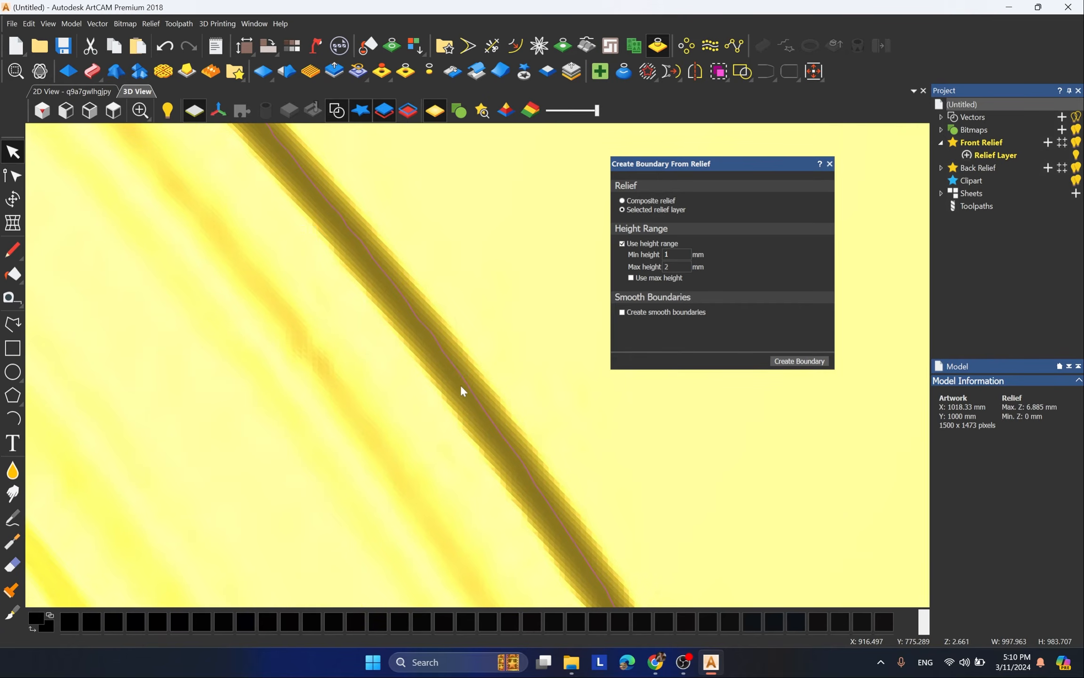
pyautogui.scroll(1, 457, 369)
pyautogui.scroll(-8, 466, 306)
pyautogui.scroll(4, 474, 455)
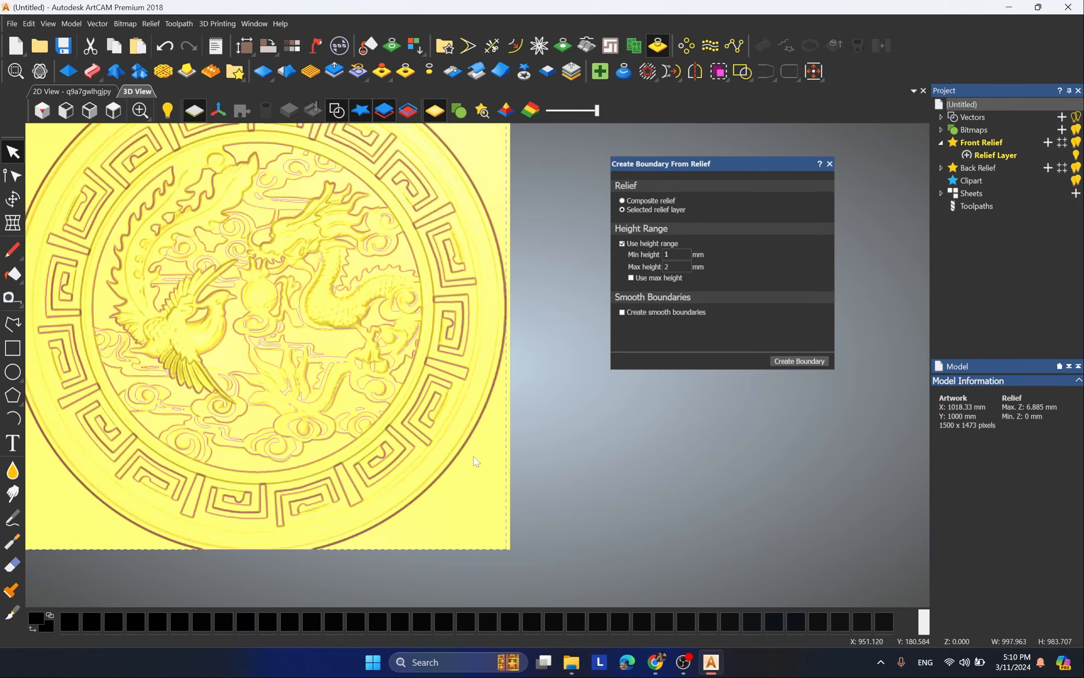
pyautogui.scroll(-4, 518, 471)
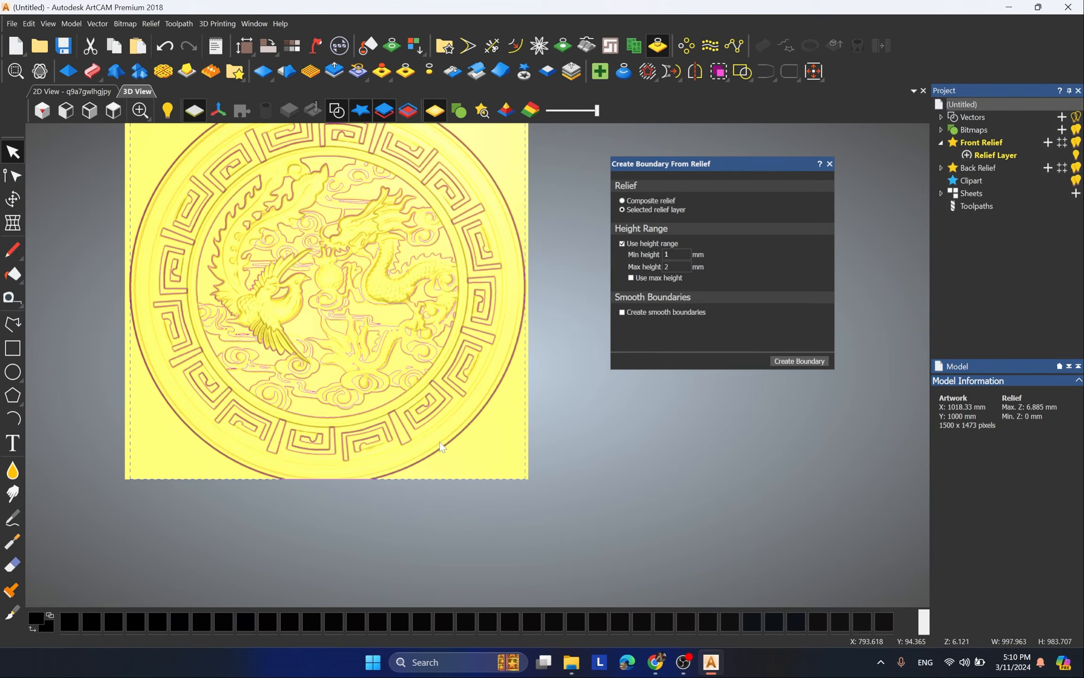
pyautogui.scroll(3, 440, 446)
pyautogui.scroll(-4, 408, 504)
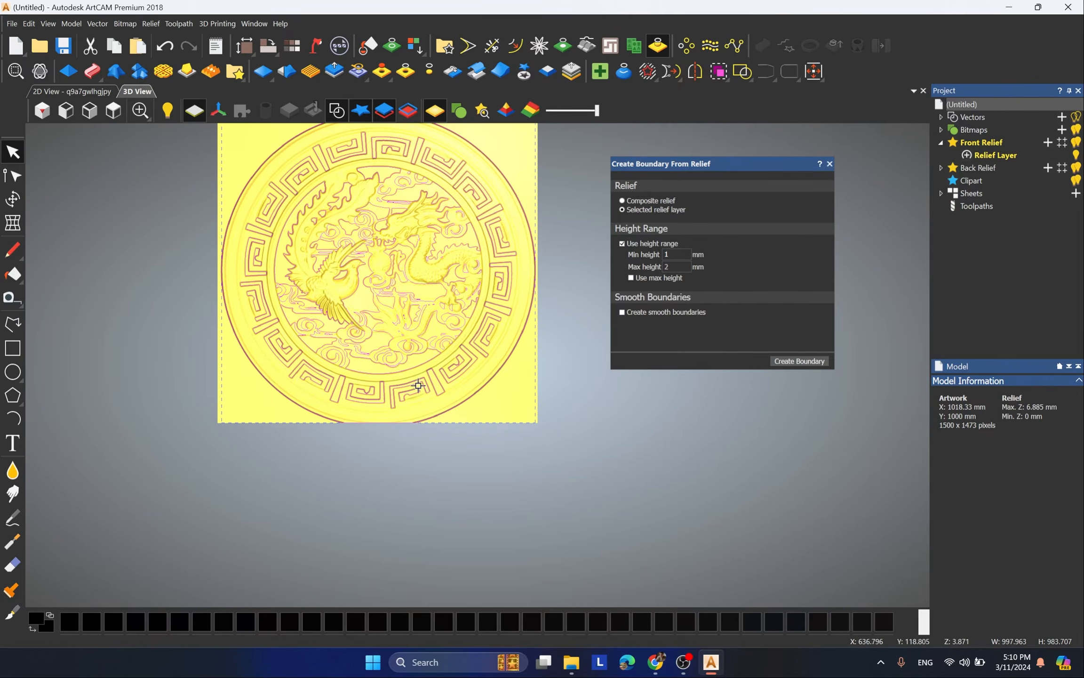
pyautogui.scroll(3, 413, 254)
pyautogui.scroll(-1, 420, 268)
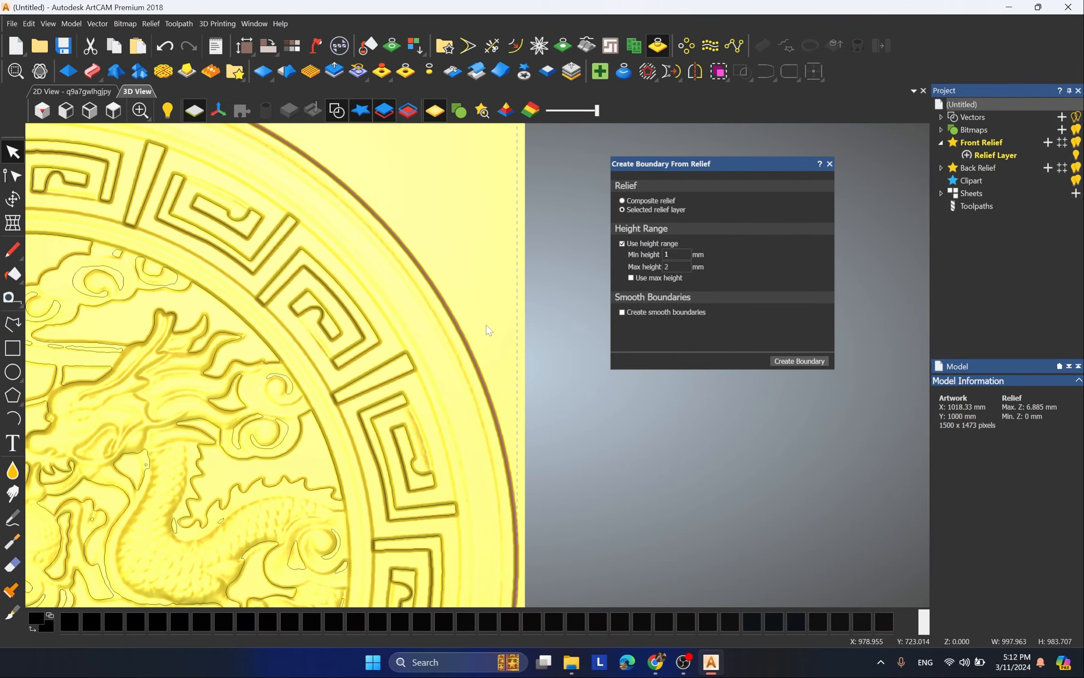
pyautogui.scroll(3, 485, 328)
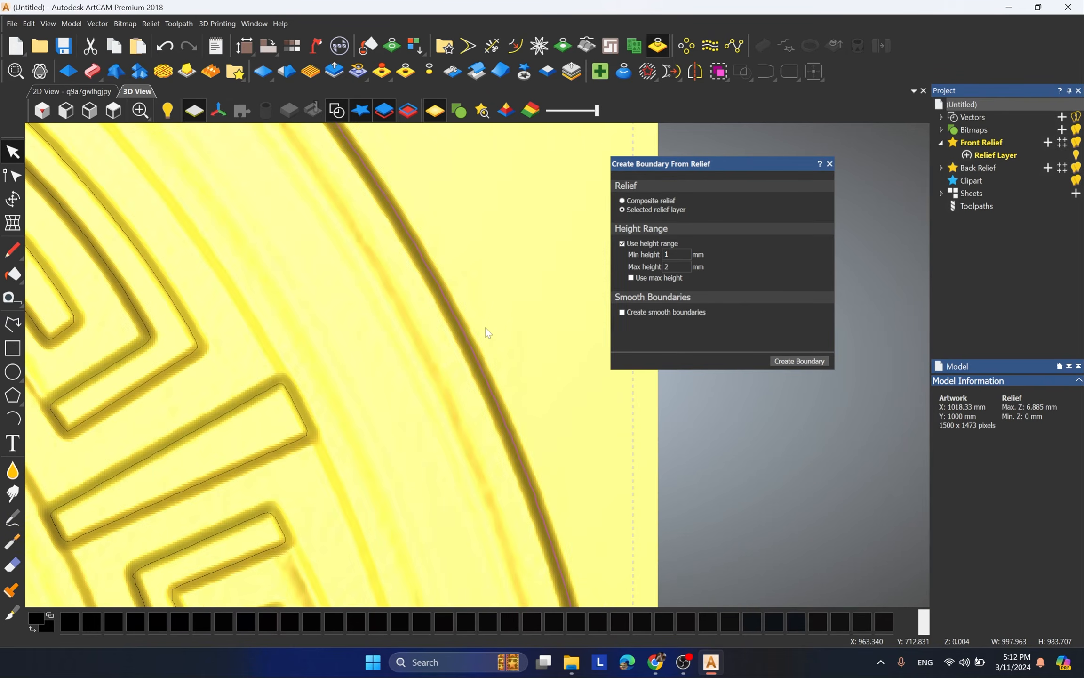
pyautogui.scroll(-2, 498, 315)
pyautogui.scroll(-5, 498, 315)
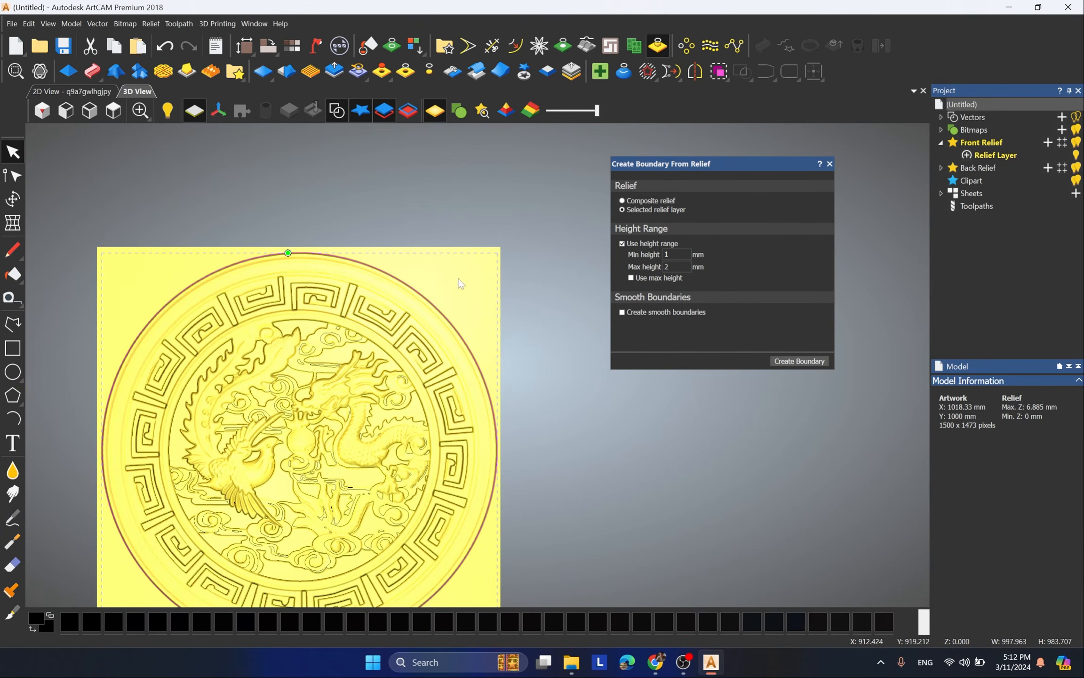
# Step: Delete all boundary vectors inside the medallion, keeping only the outer circular boundary, and select that remaining vector
pyautogui.scroll(-1, 376, 506)
pyautogui.scroll(3, 341, 281)
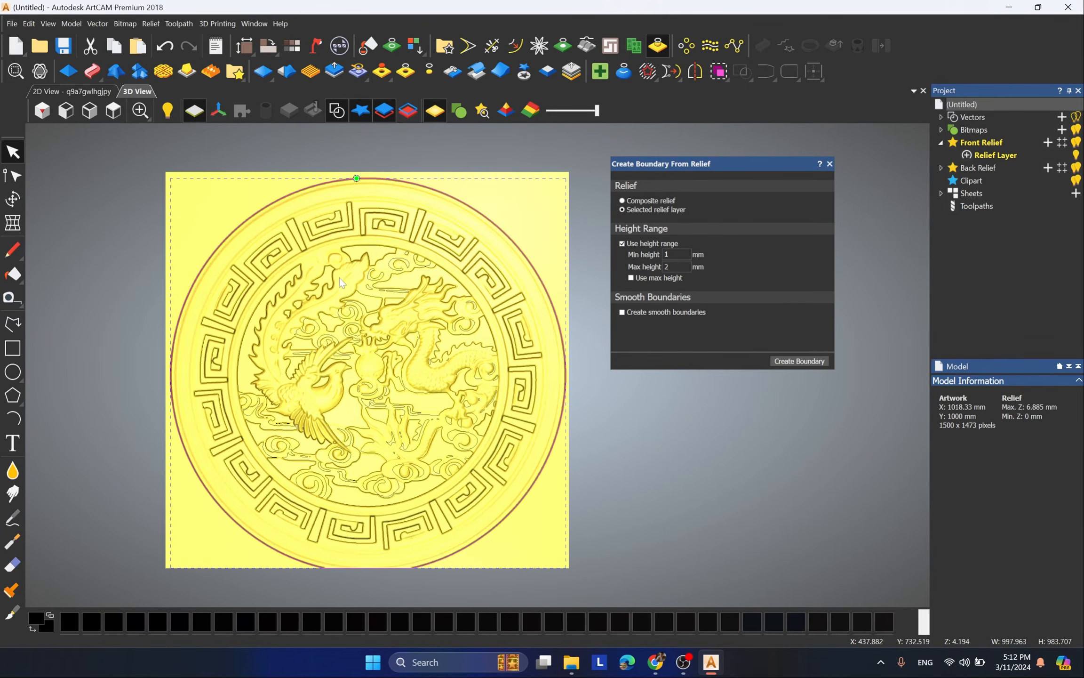
pyautogui.scroll(-4, 356, 328)
pyautogui.moveTo(293, 262); pyautogui.dragTo(513, 534)
pyautogui.scroll(2, 498, 431)
pyautogui.click(474, 396)
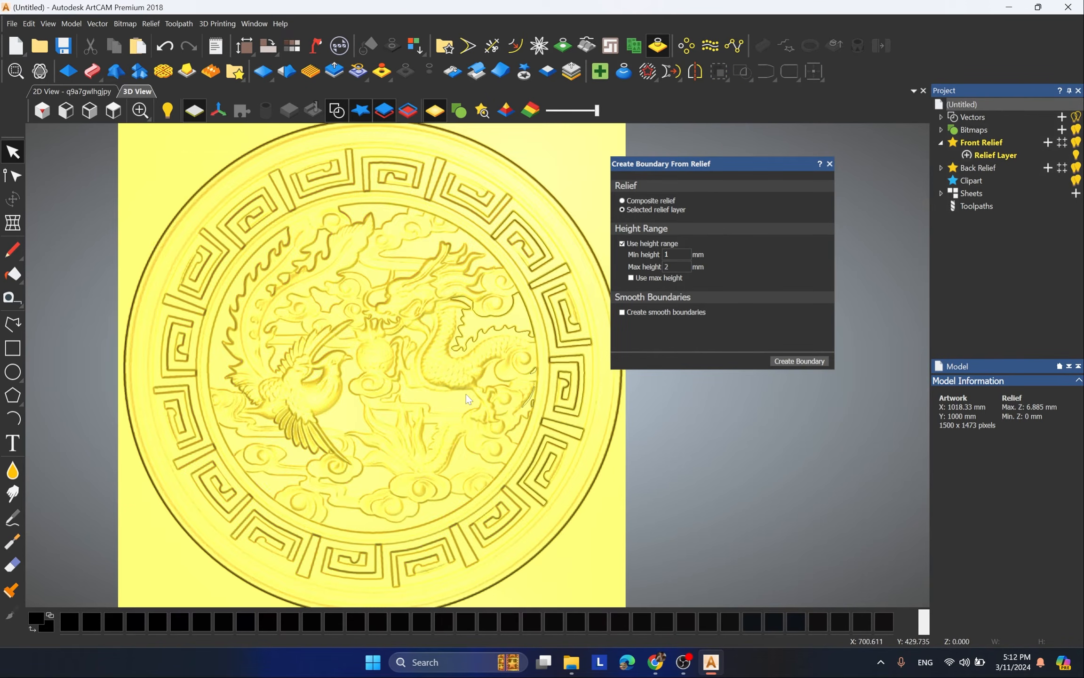
pyautogui.scroll(-3, 464, 391)
pyautogui.moveTo(395, 205); pyautogui.dragTo(574, 509)
pyautogui.press('Escape')
pyautogui.hotkey('ctrl', 'a')
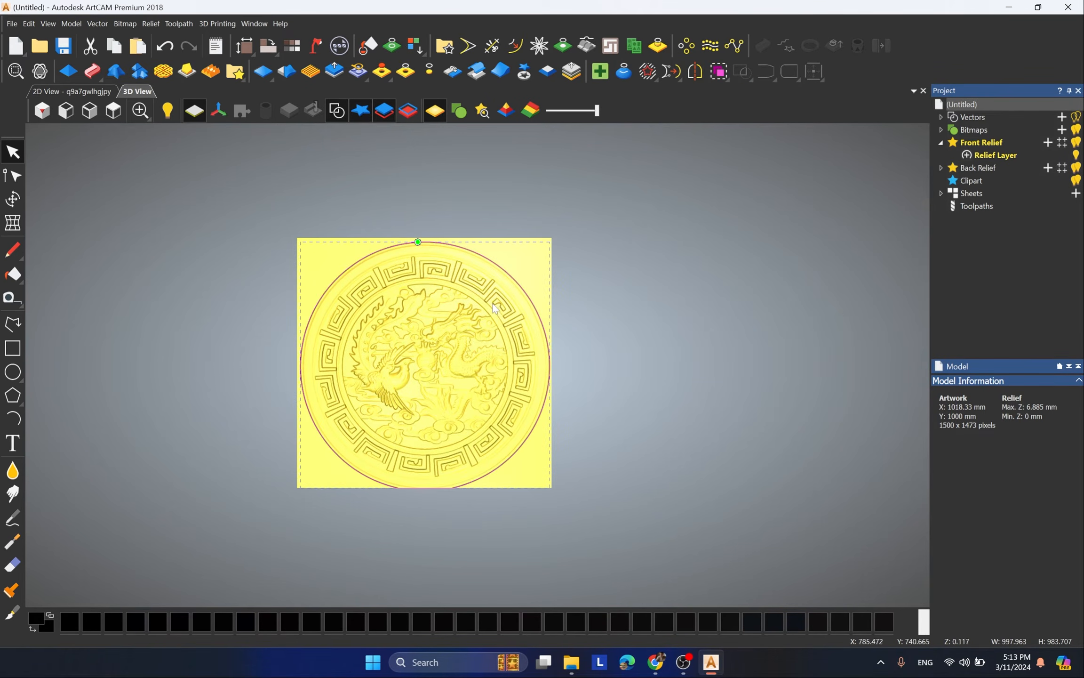
# Step: Examine the outer circular boundary for smoothness along the medallion's upper-right rim
pyautogui.scroll(2, 501, 303)
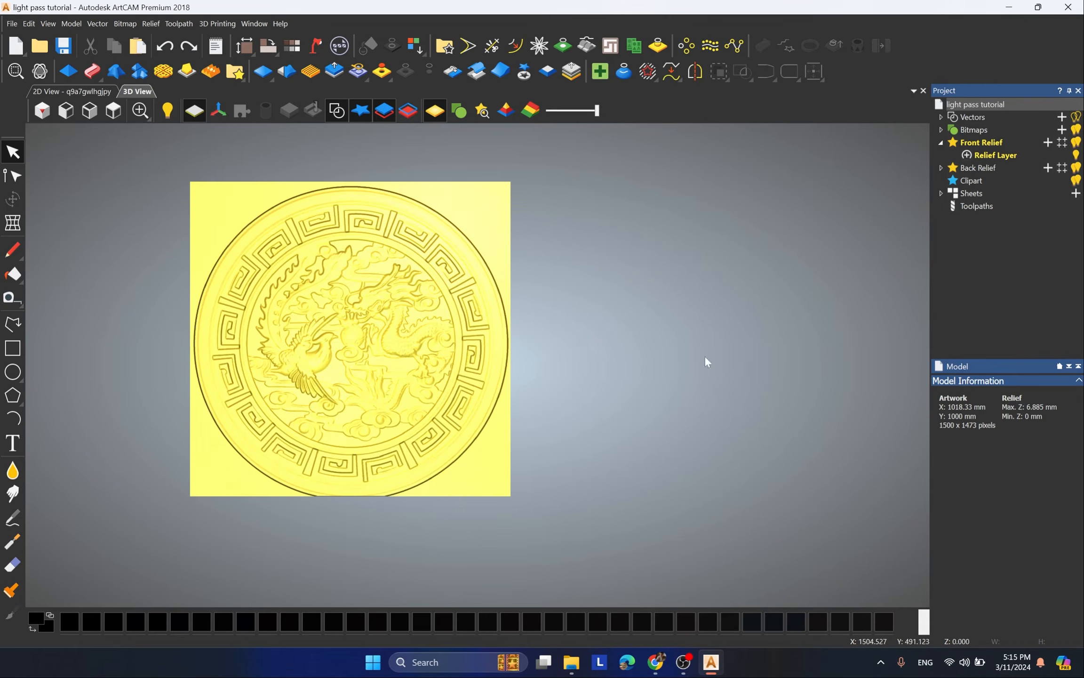
pyautogui.scroll(-2, 486, 262)
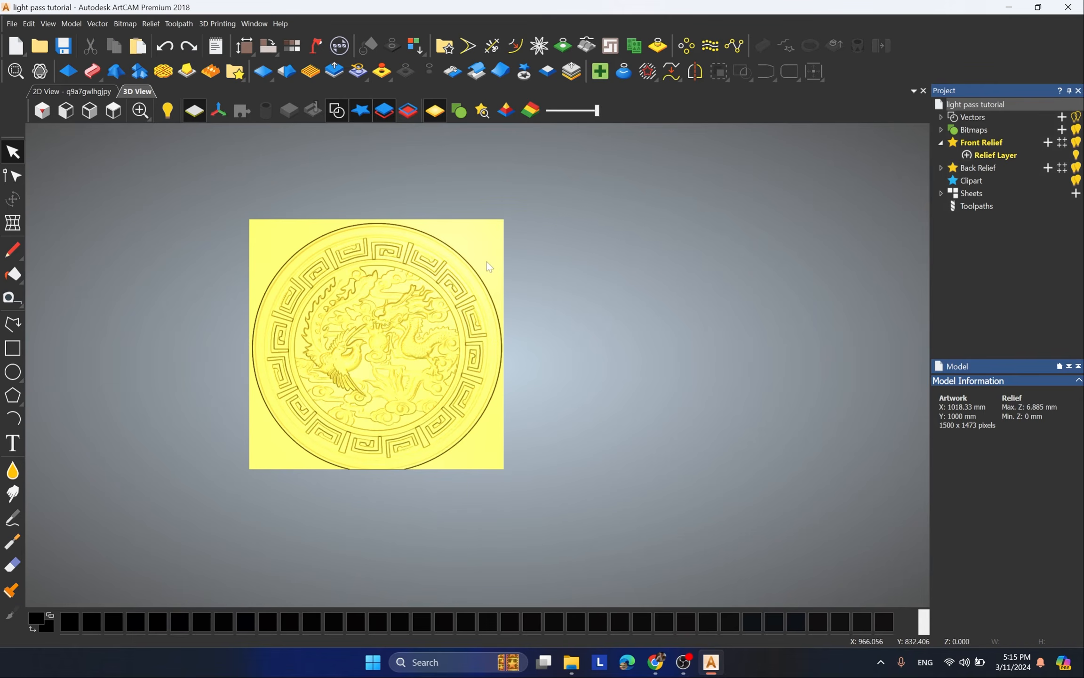
pyautogui.scroll(3, 351, 248)
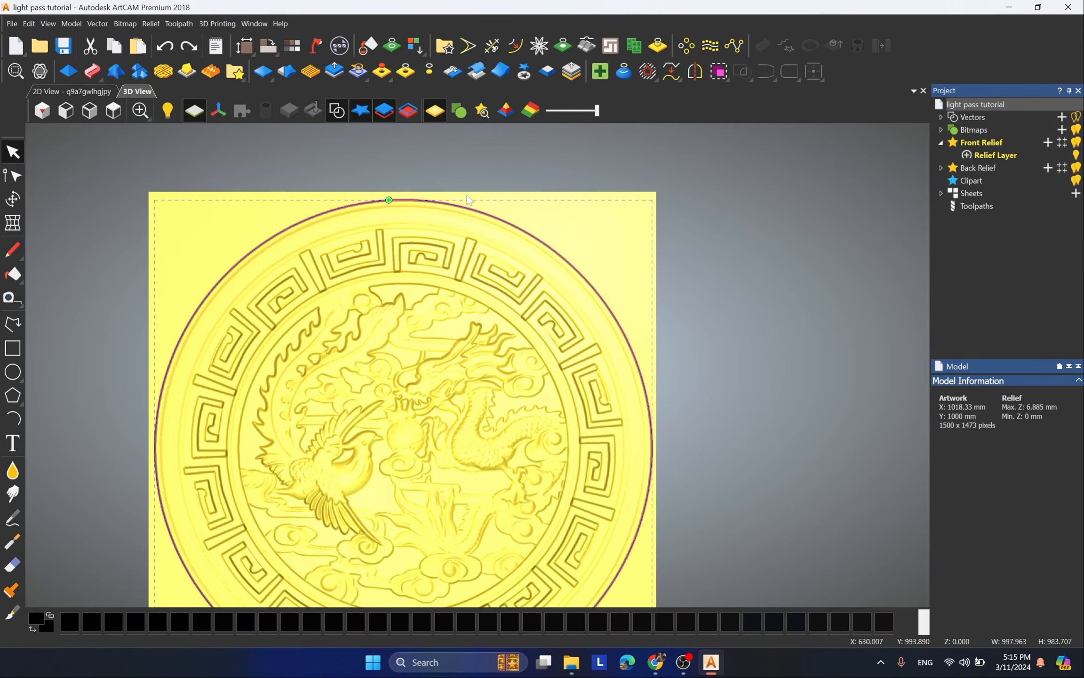
pyautogui.scroll(-2, 473, 328)
pyautogui.scroll(5, 561, 335)
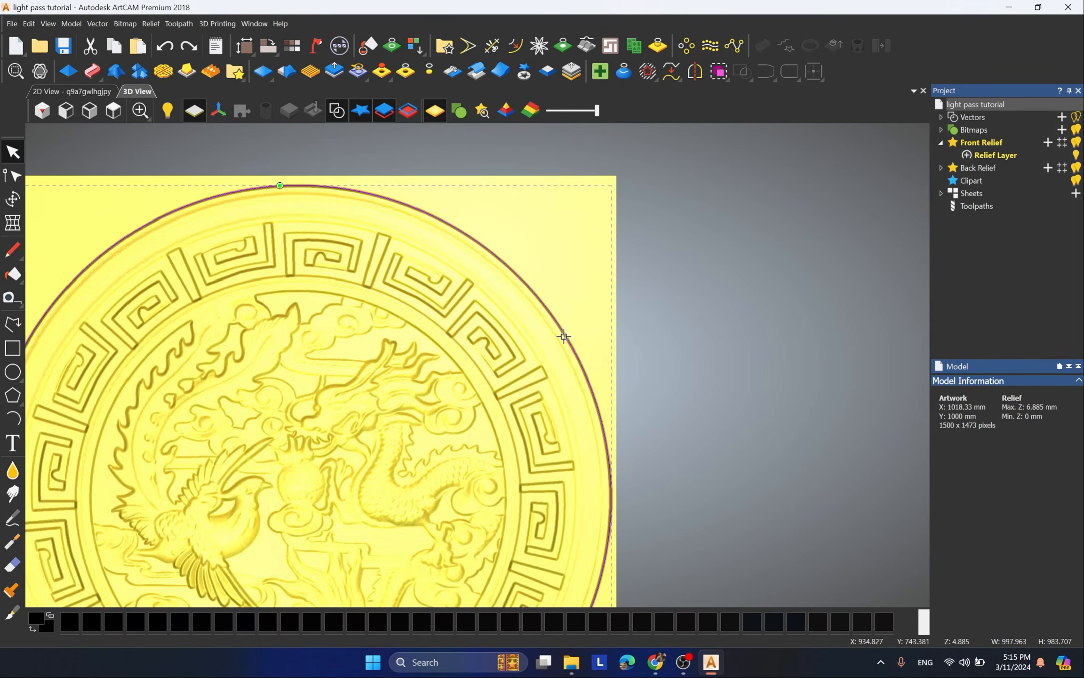
pyautogui.scroll(3, 559, 323)
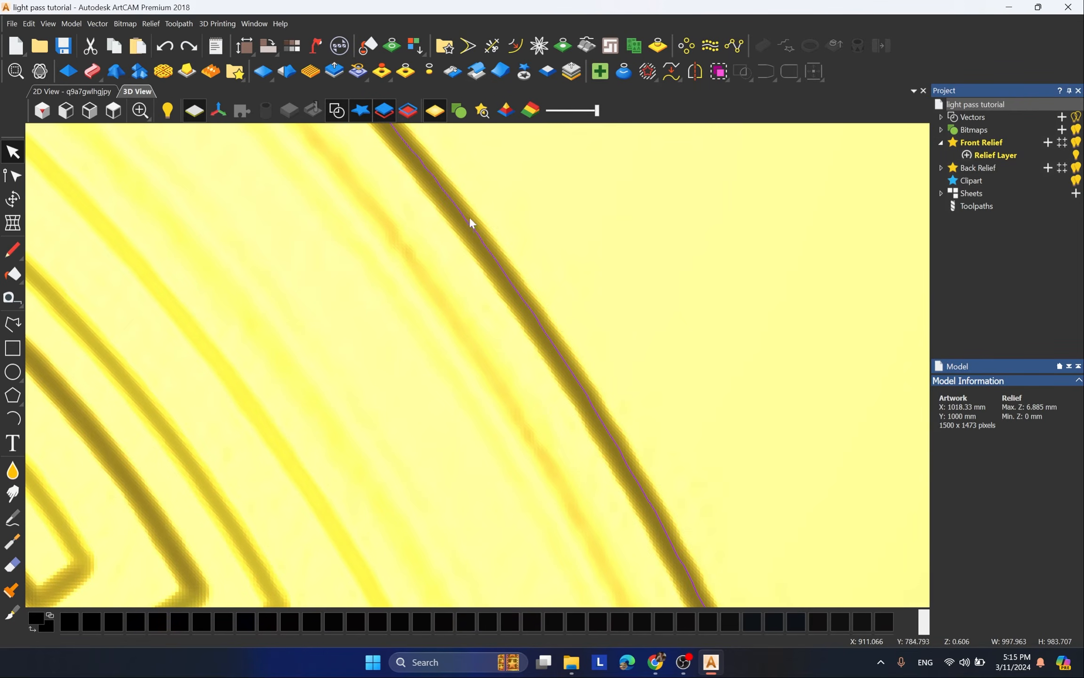
pyautogui.scroll(3, 471, 222)
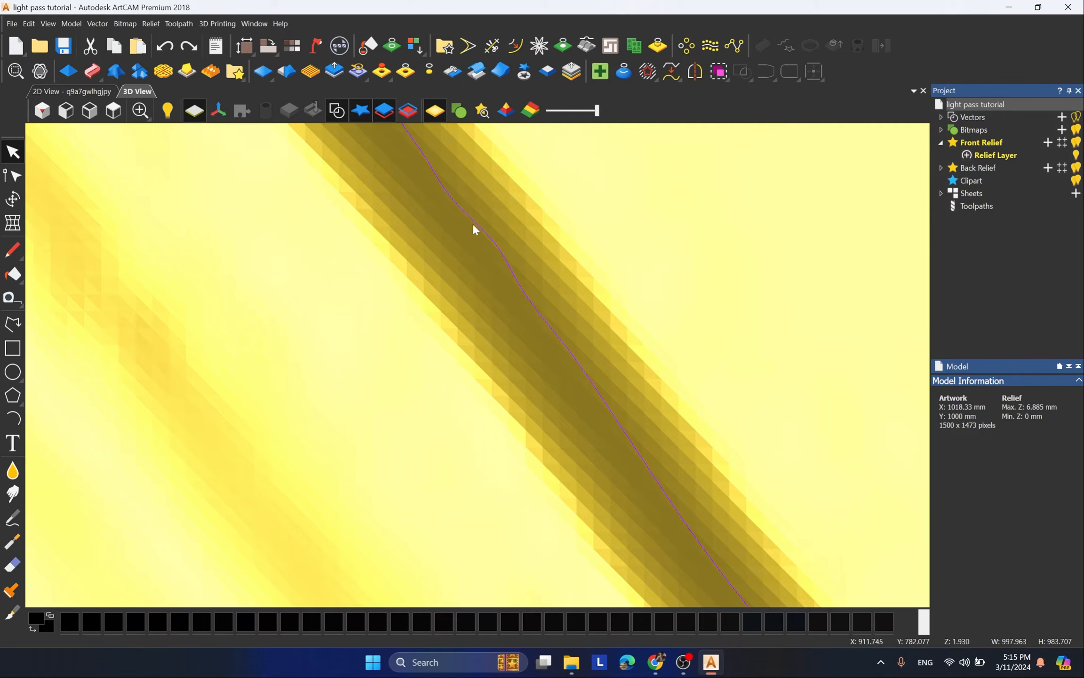
pyautogui.scroll(-2, 517, 259)
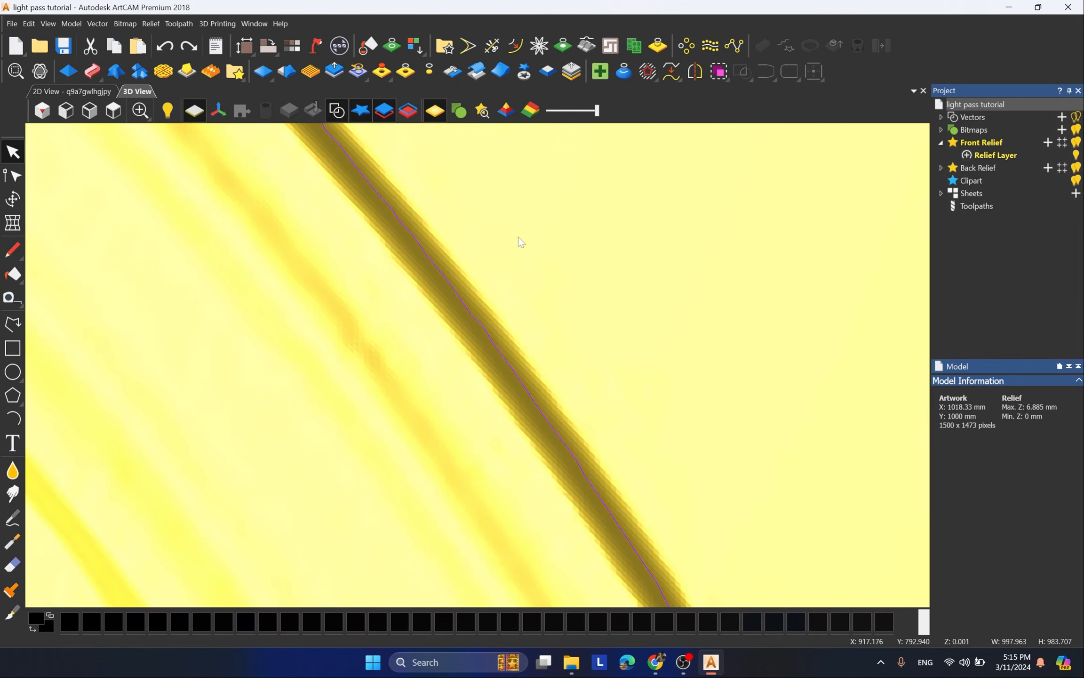
pyautogui.scroll(-10, 518, 237)
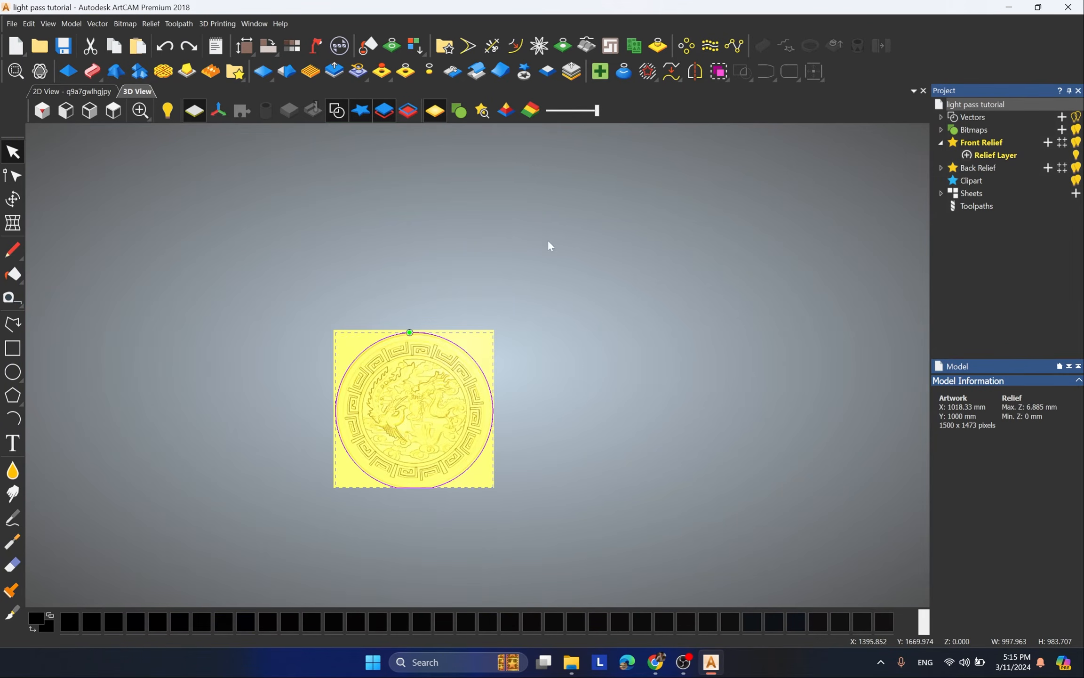
pyautogui.scroll(4, 339, 533)
# Step: Select all nodes of the outer boundary in node editing and start the Spline Vectors command
pyautogui.click(12, 175)
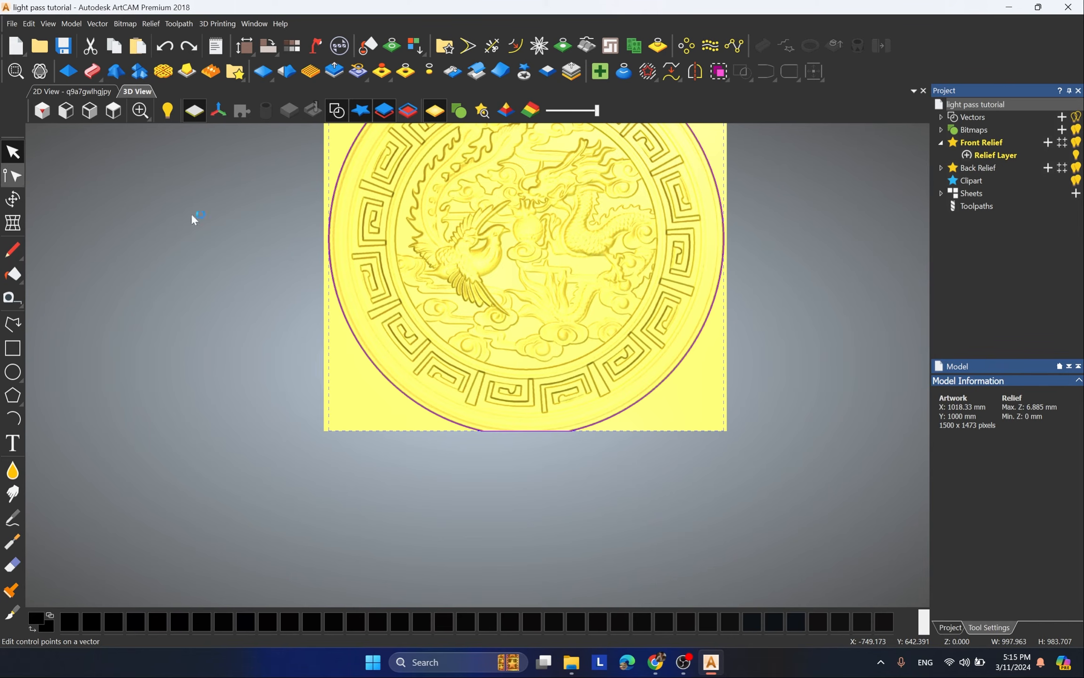
pyautogui.scroll(-3, 492, 340)
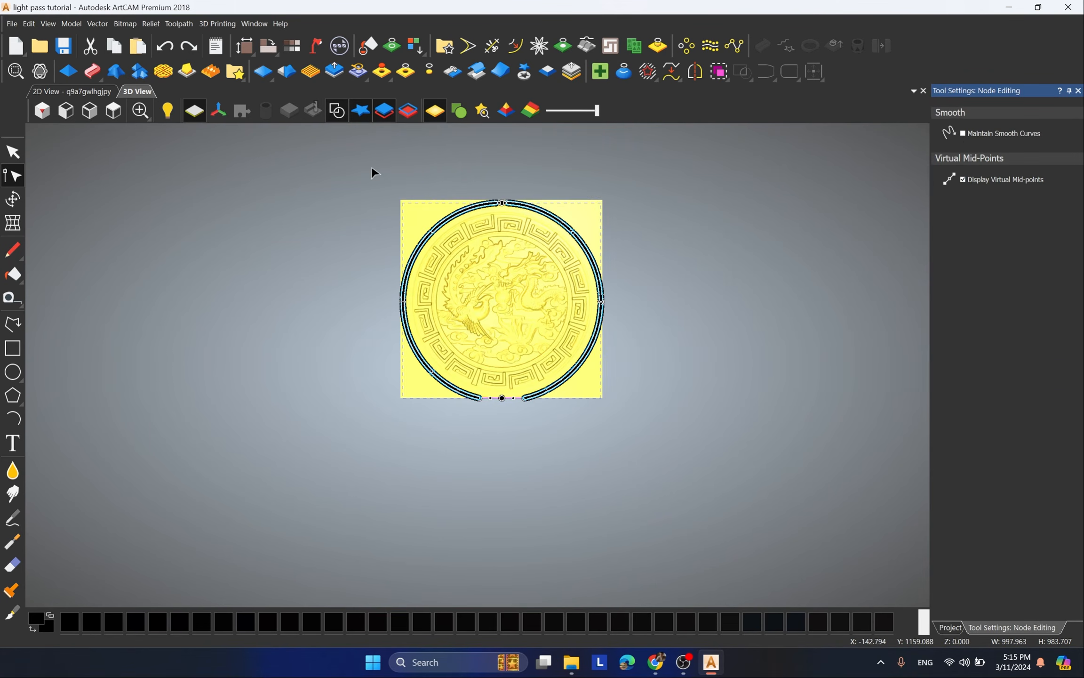
pyautogui.moveTo(372, 168); pyautogui.dragTo(663, 525)
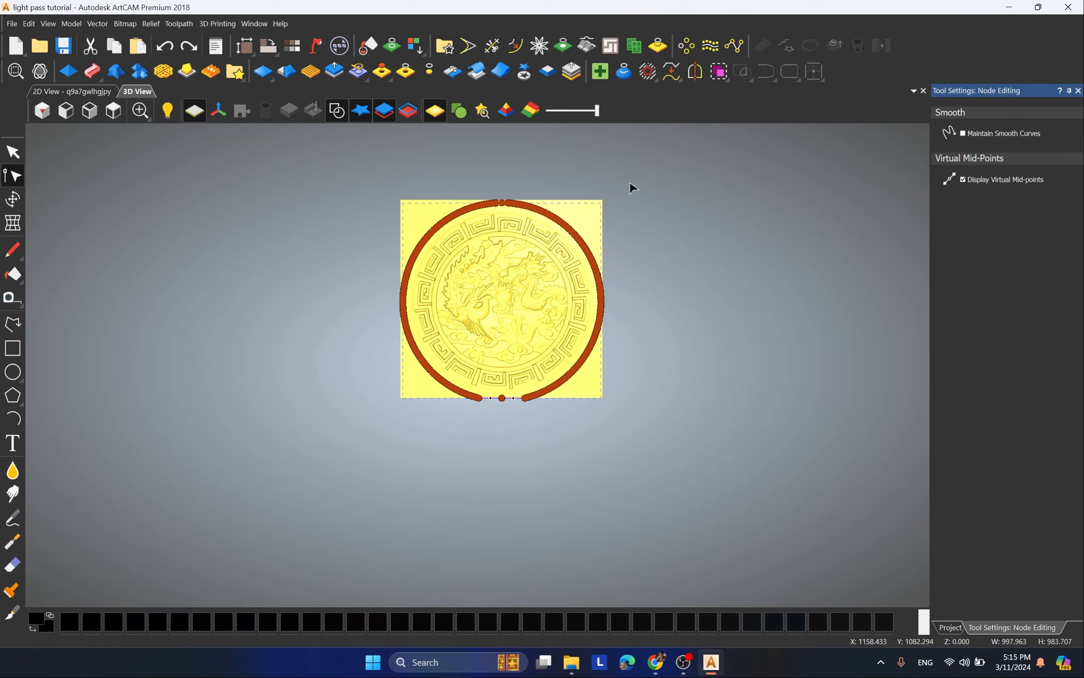
pyautogui.click(677, 84)
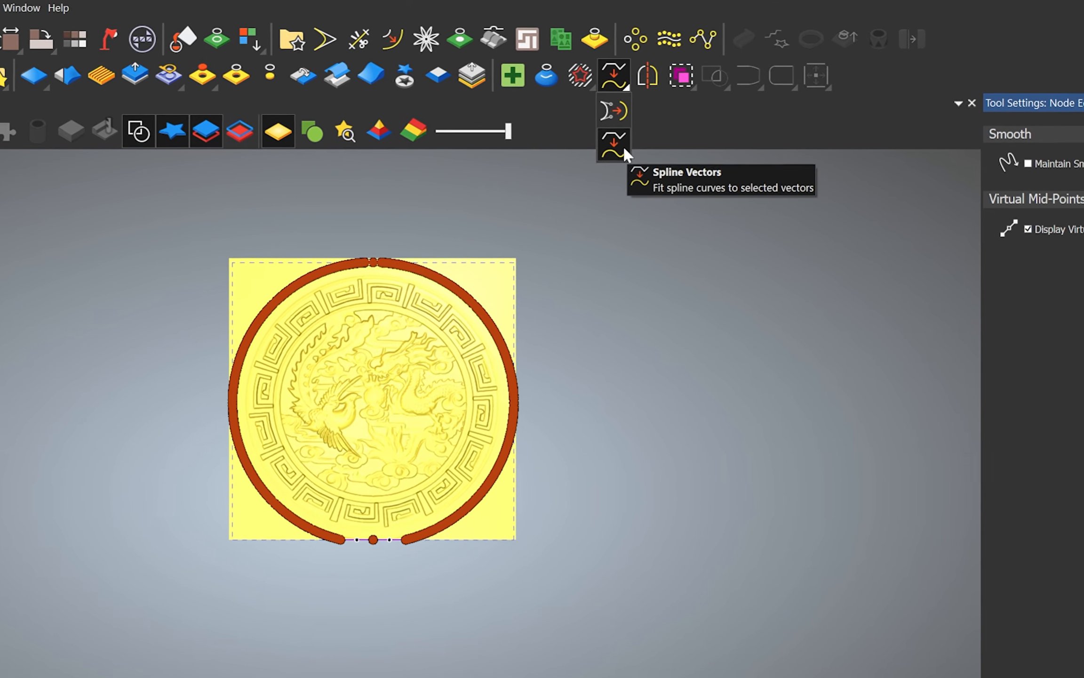
pyautogui.click(620, 144)
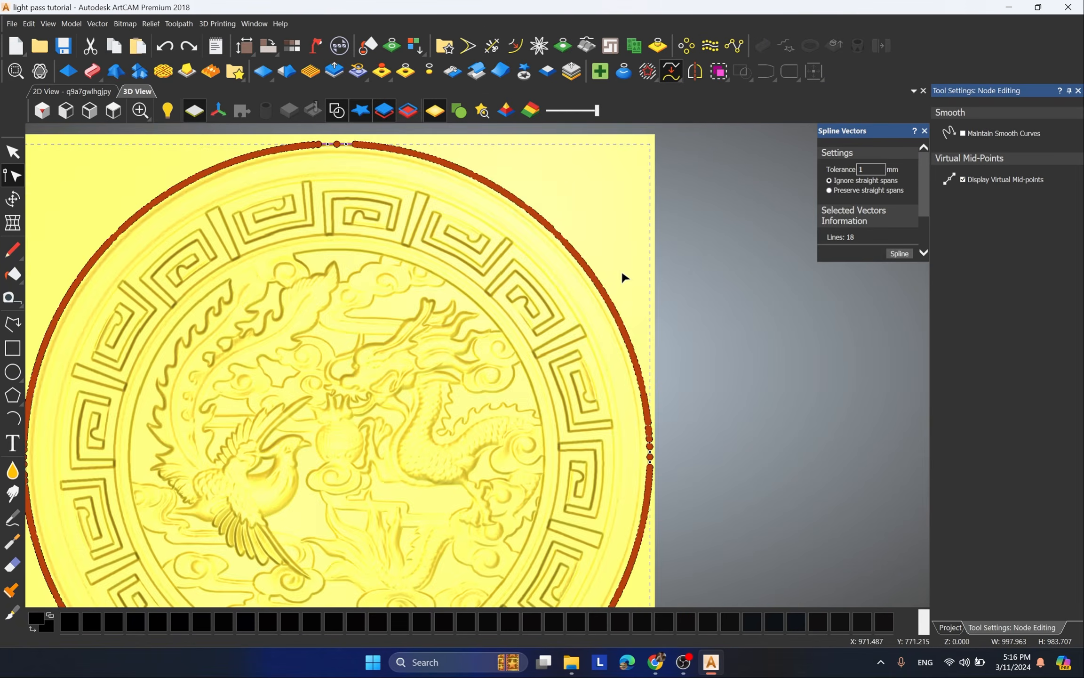
# Step: Fit spline curves to the outer boundary with a tolerance of 1.5 mm
pyautogui.scroll(4, 612, 279)
pyautogui.scroll(5, 588, 277)
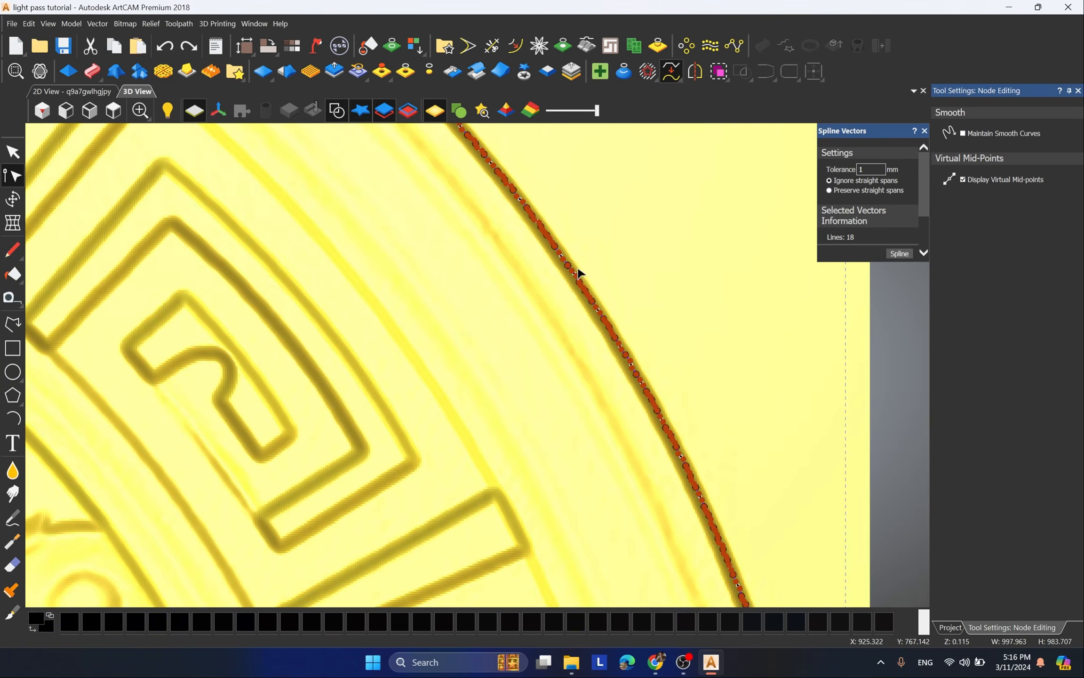
pyautogui.scroll(-2, 536, 255)
pyautogui.scroll(-8, 528, 257)
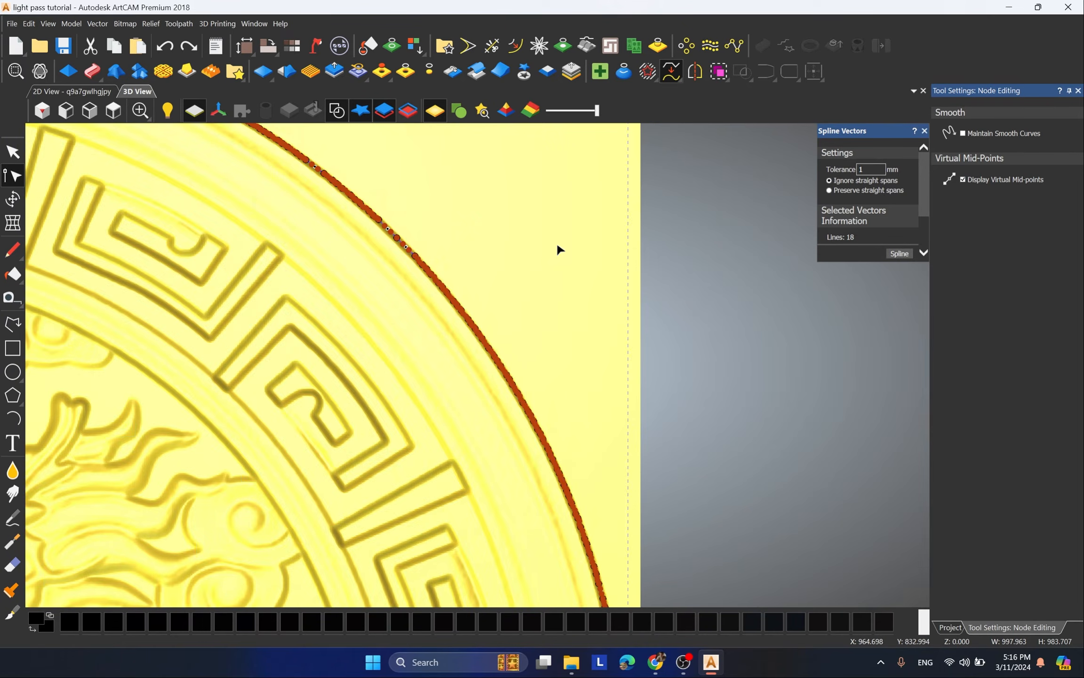
pyautogui.scroll(4, 394, 460)
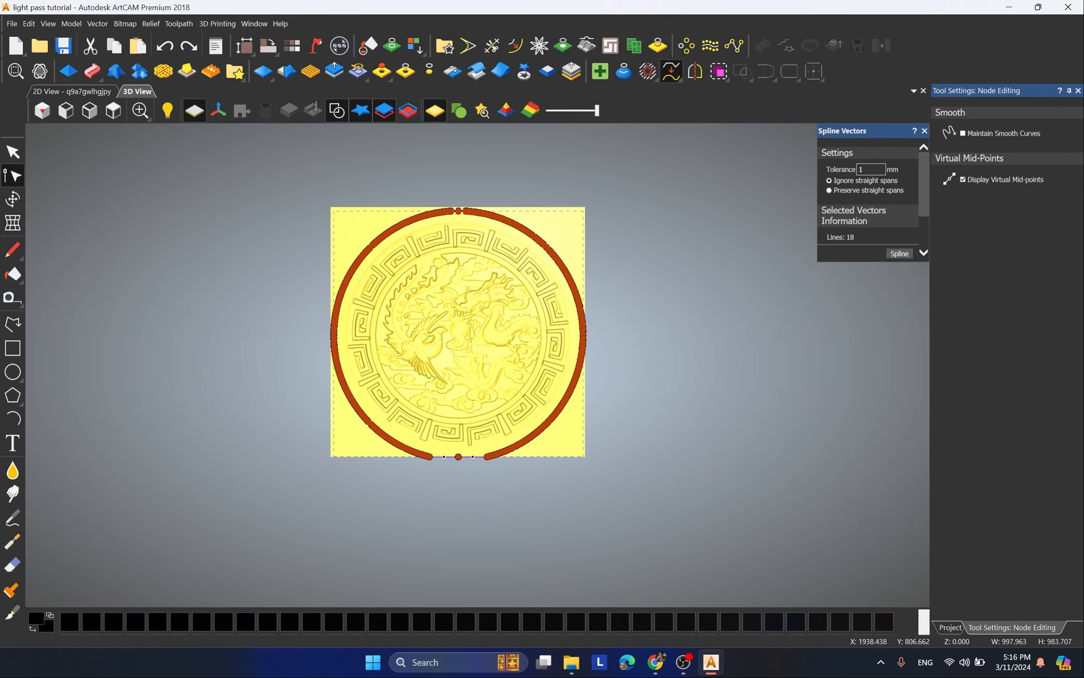
pyautogui.doubleClick(861, 169)
pyautogui.write('1.5')
pyautogui.press('Return')
pyautogui.scroll(1, 447, 247)
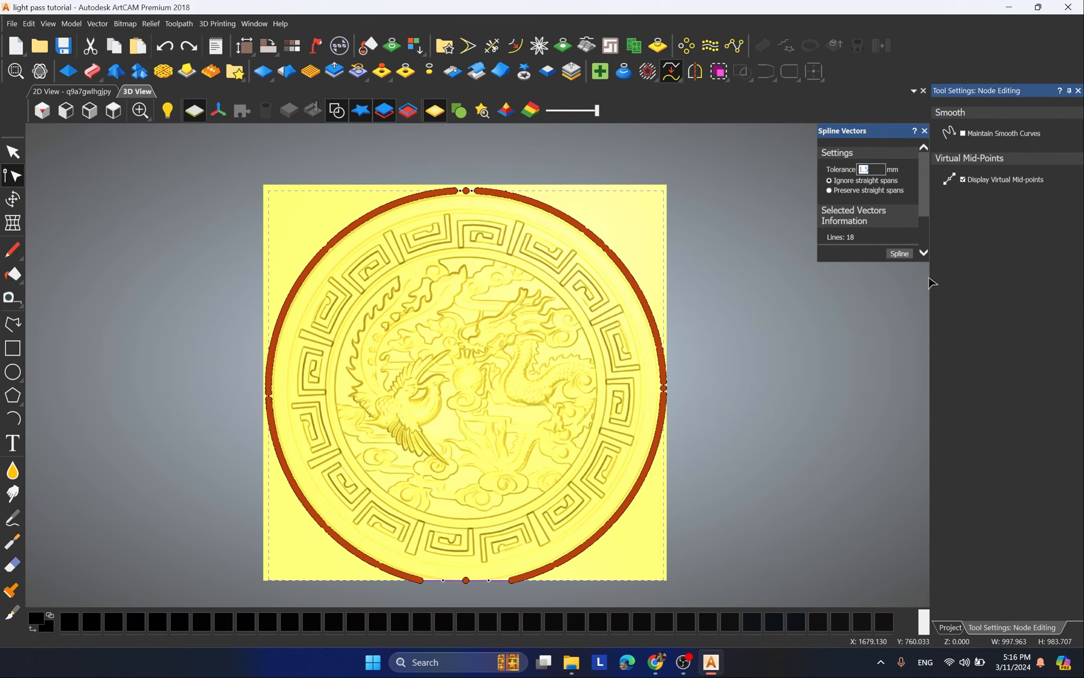
pyautogui.click(899, 253)
# Step: Check the smoothness of the splined boundary along the upper-right and lower-right rim, then deselect it
pyautogui.scroll(2, 571, 219)
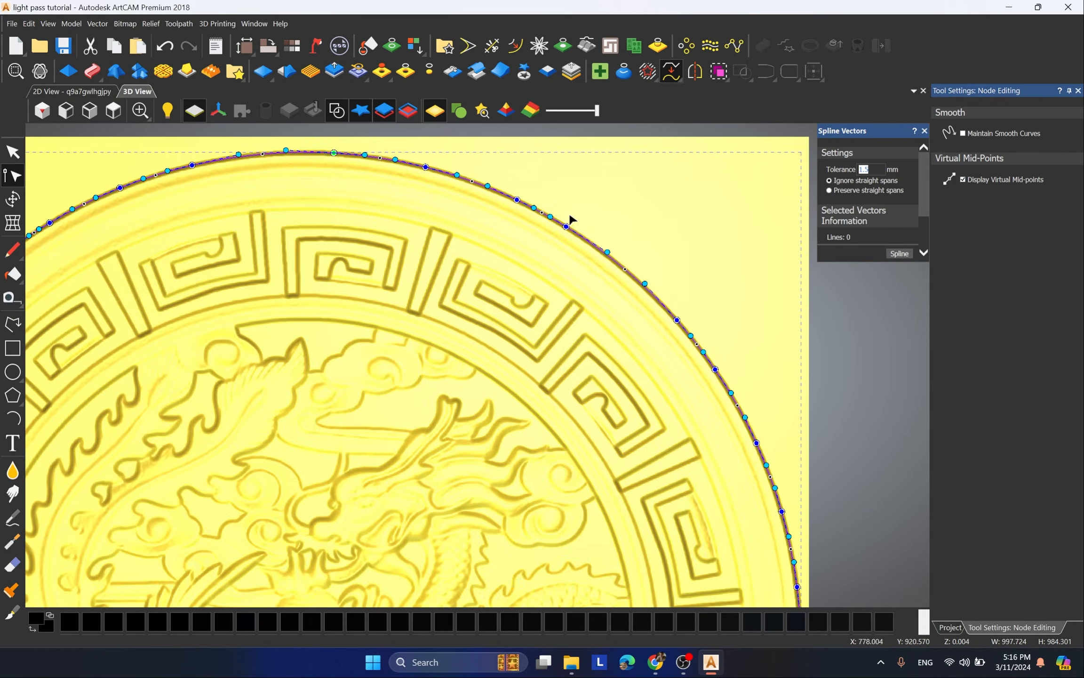
pyautogui.scroll(3, 571, 221)
pyautogui.scroll(2, 704, 330)
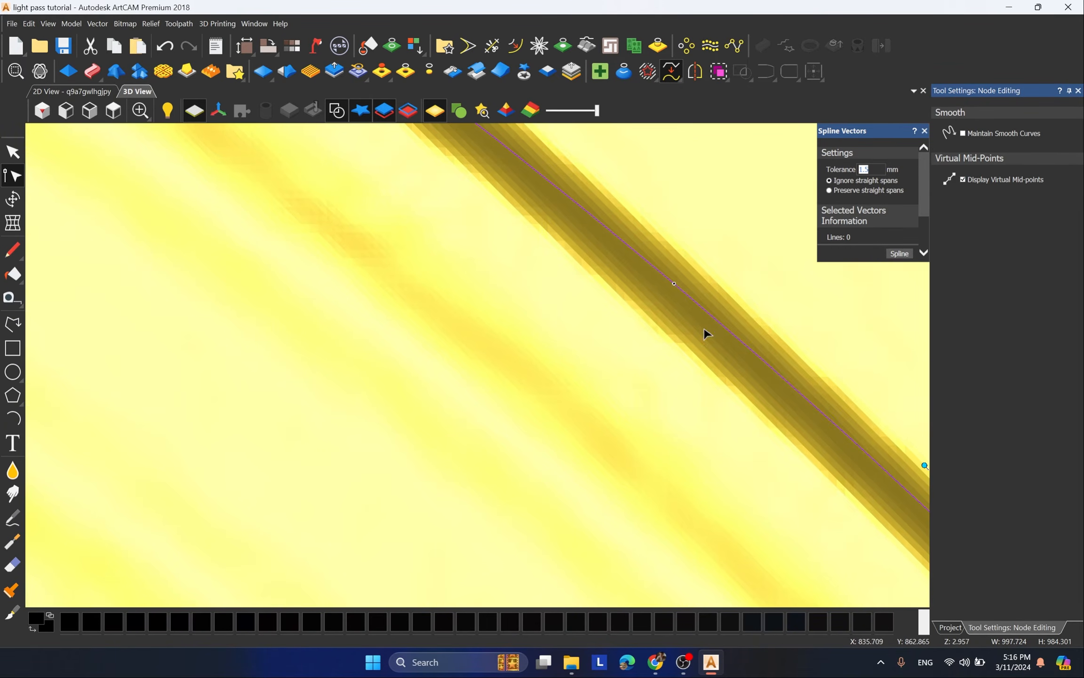
pyautogui.scroll(-8, 566, 219)
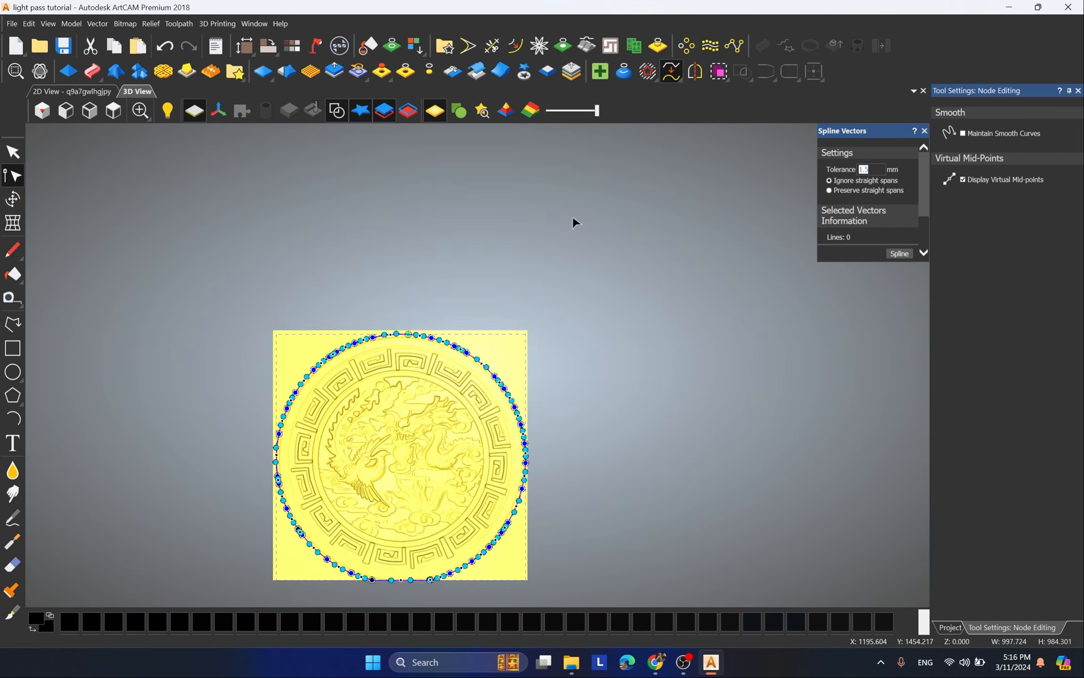
pyautogui.scroll(4, 517, 444)
pyautogui.scroll(3, 641, 312)
pyautogui.scroll(2, 630, 267)
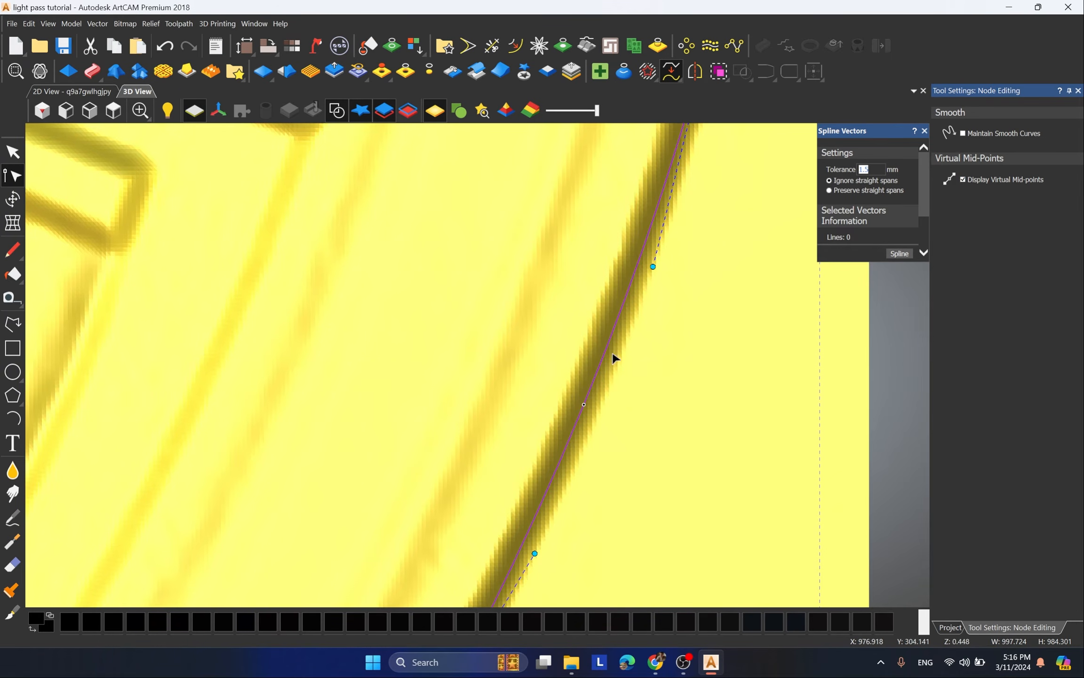
pyautogui.scroll(-4, 624, 375)
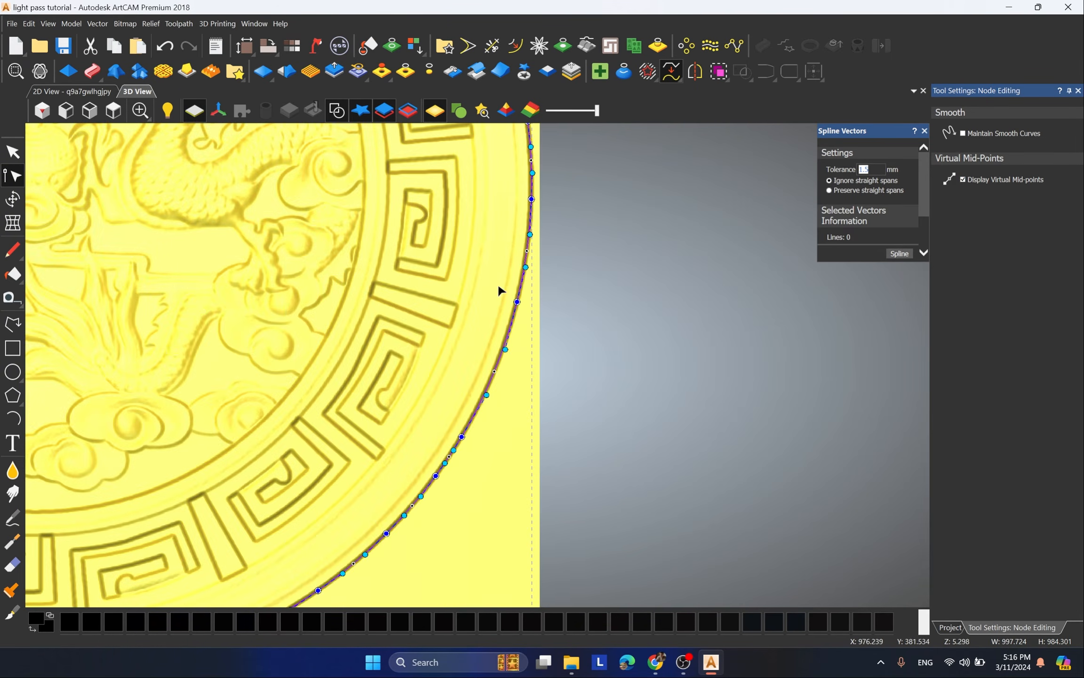
pyautogui.scroll(-6, 628, 299)
pyautogui.click(628, 298)
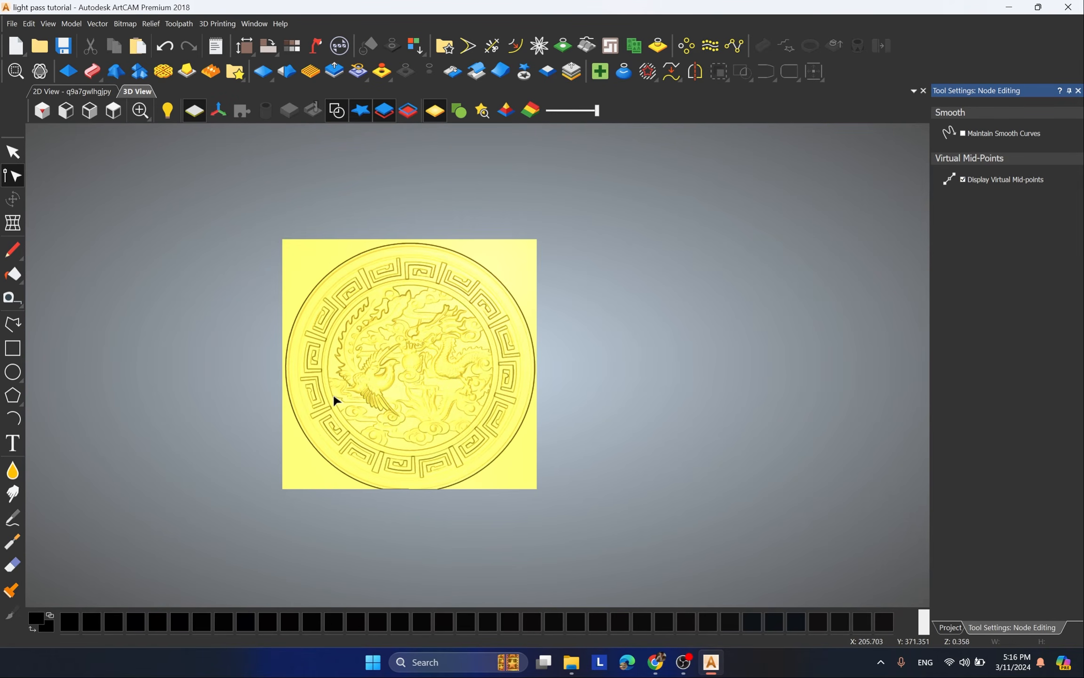
# Step: Invert the relief in Z only and inspect the inverted dragon and phoenix detail
pyautogui.scroll(3, 360, 397)
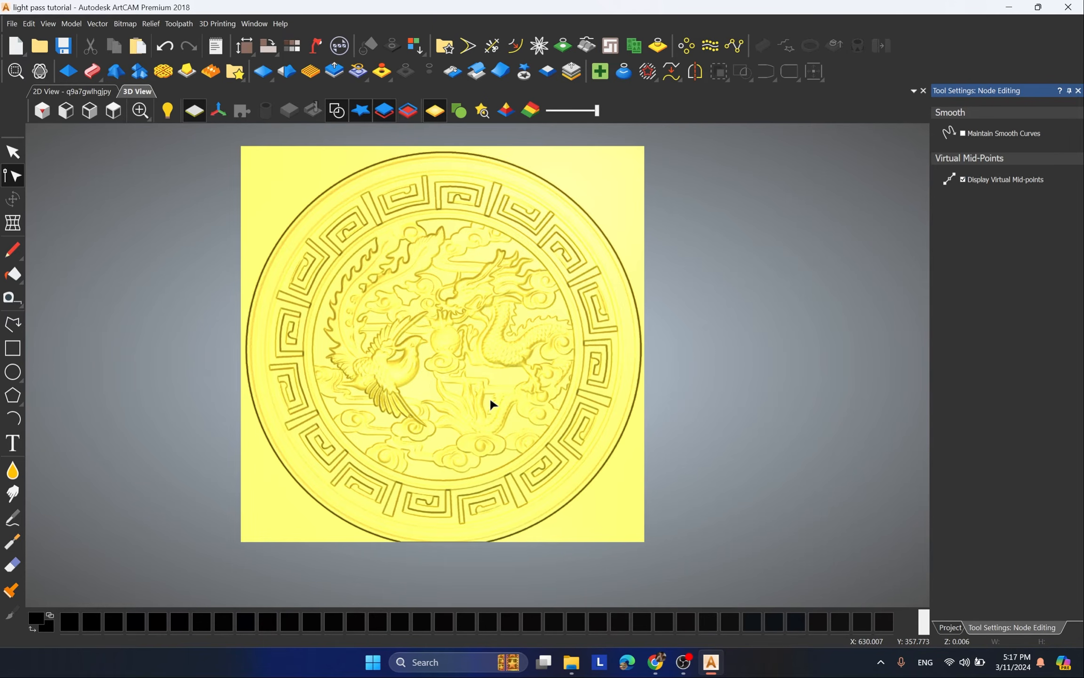
pyautogui.moveTo(490, 396); pyautogui.dragTo(586, 302)
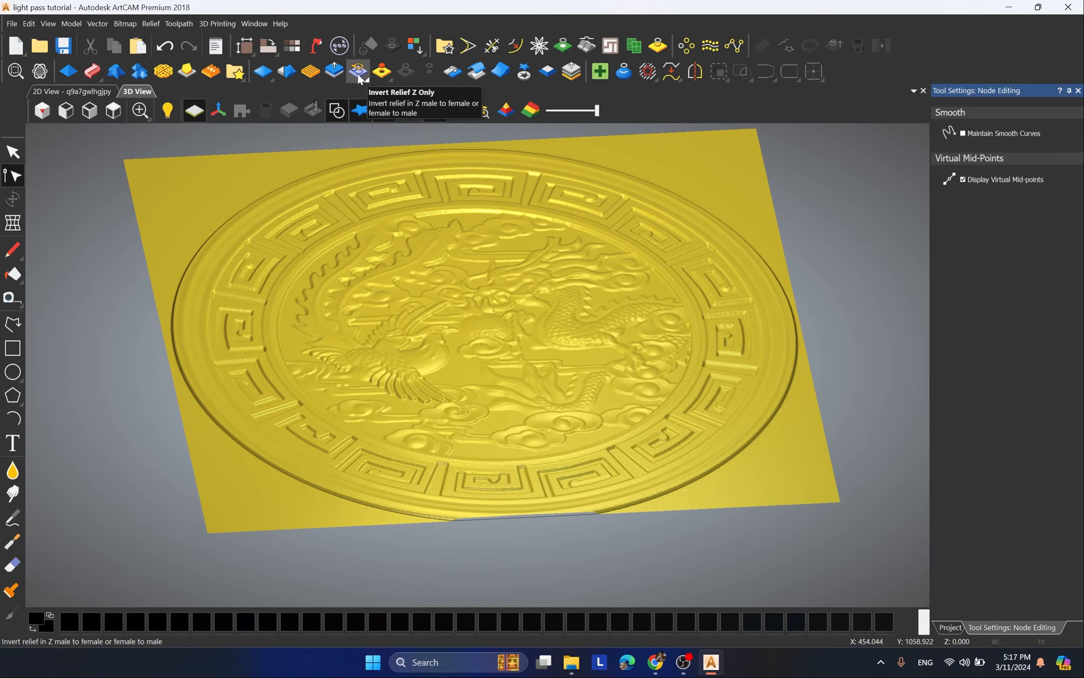
pyautogui.click(359, 71)
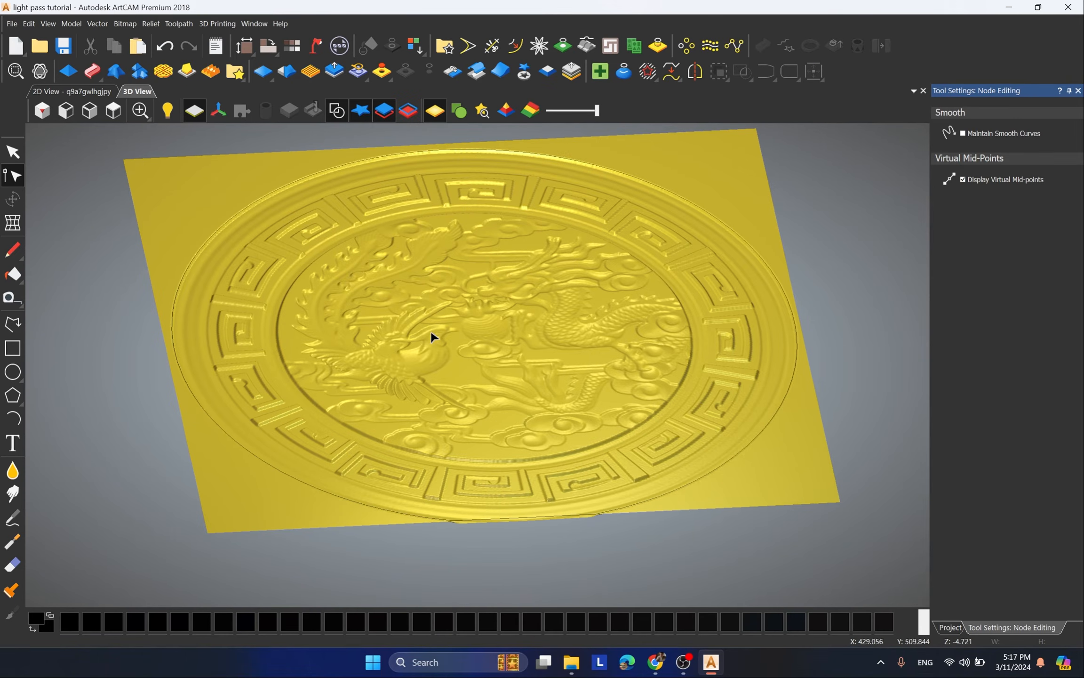
pyautogui.scroll(5, 426, 356)
pyautogui.scroll(-2, 464, 346)
pyautogui.moveTo(465, 416); pyautogui.dragTo(496, 288)
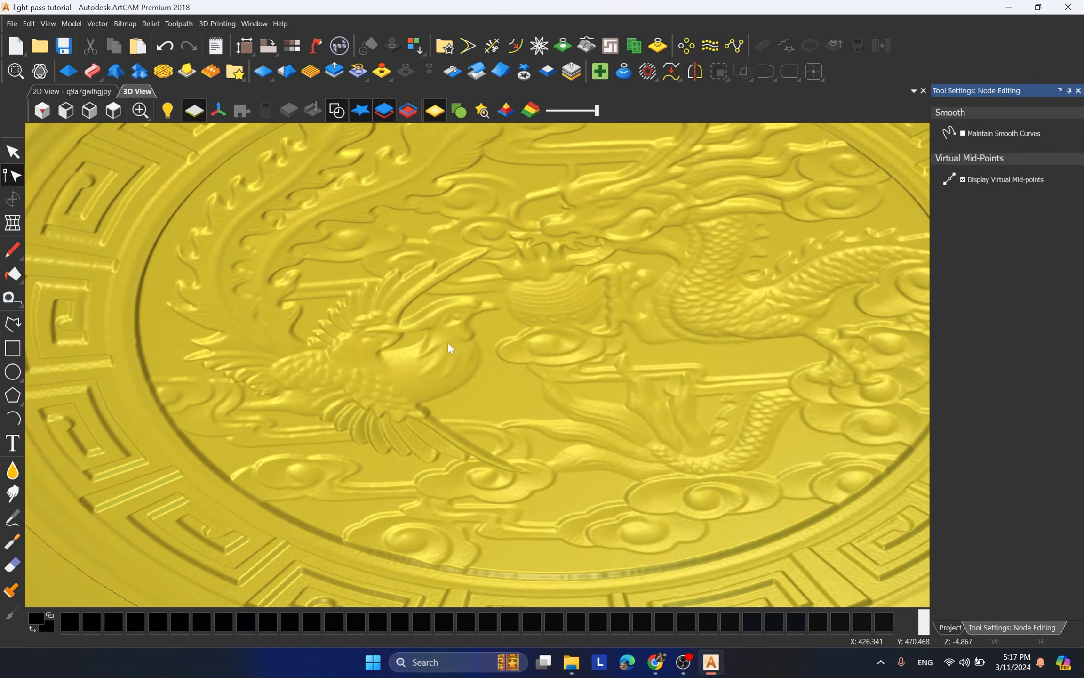
pyautogui.moveTo(448, 343); pyautogui.dragTo(465, 361)
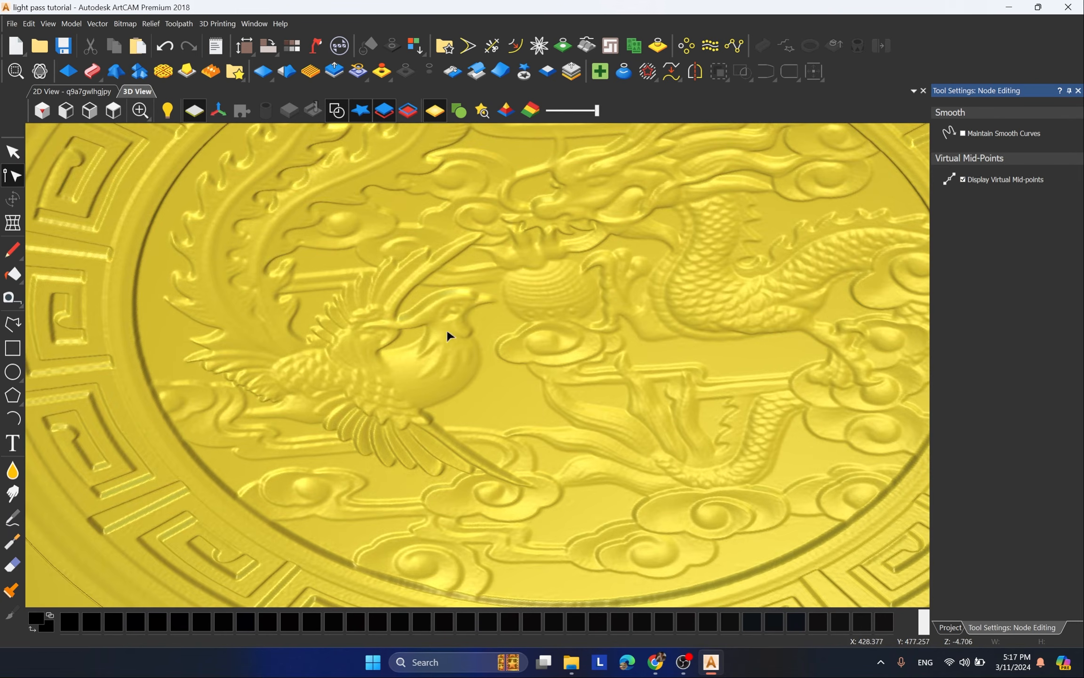
pyautogui.moveTo(480, 292)
pyautogui.mouseDown()
pyautogui.moveTo(455, 316)
pyautogui.moveTo(464, 296)
pyautogui.mouseUp()
pyautogui.scroll(-3, 472, 297)
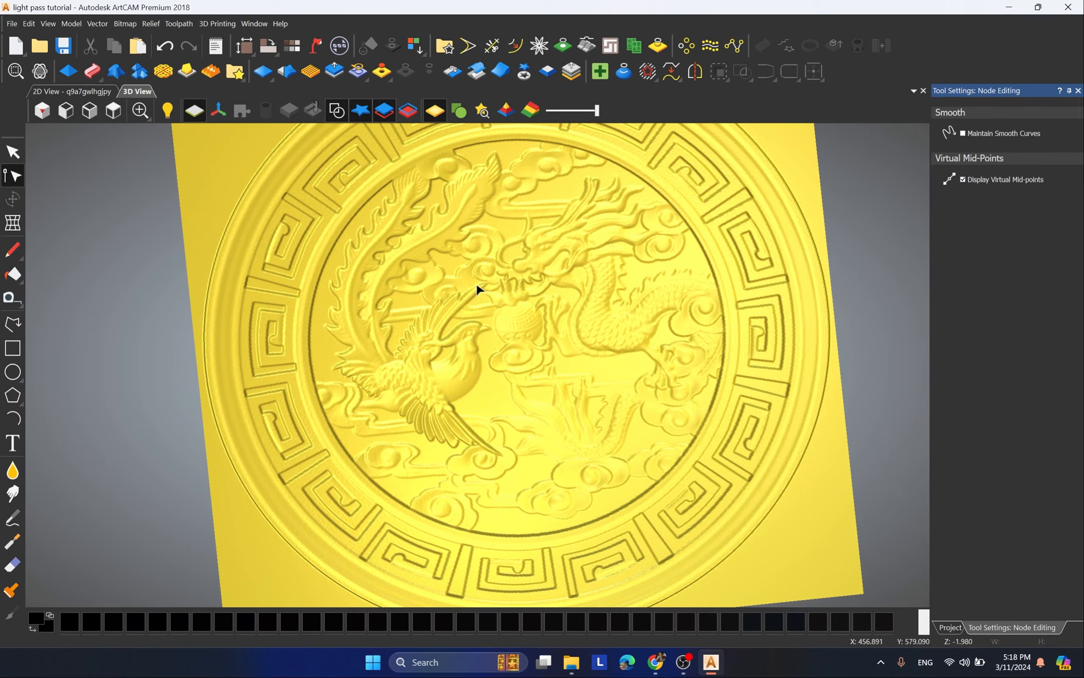
# Step: Close node editing and start a Machine Relief toolpath with Ball Nose 3 mm as the finishing tool
pyautogui.click(1079, 90)
pyautogui.scroll(-3, 380, 272)
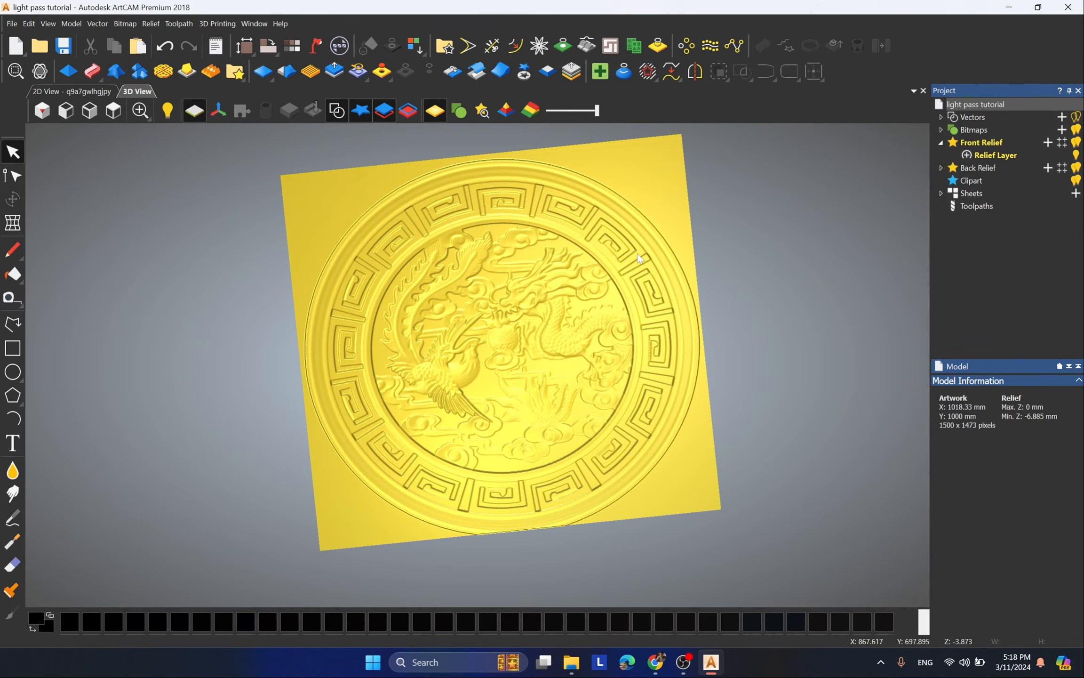
pyautogui.click(988, 203)
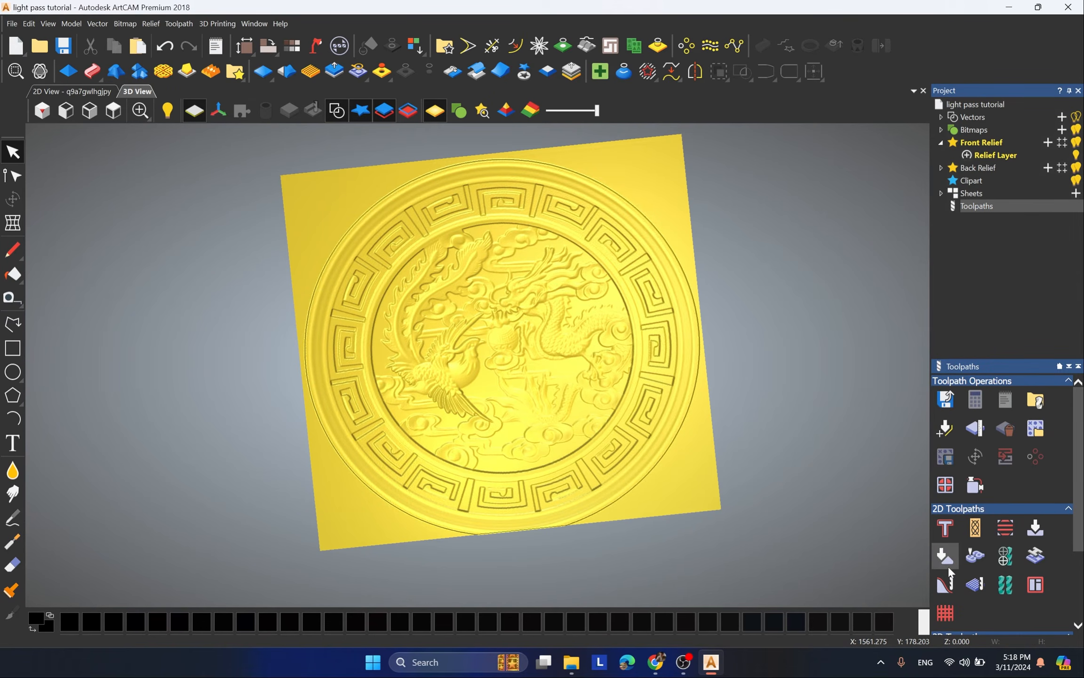
pyautogui.scroll(-3, 948, 565)
pyautogui.click(949, 547)
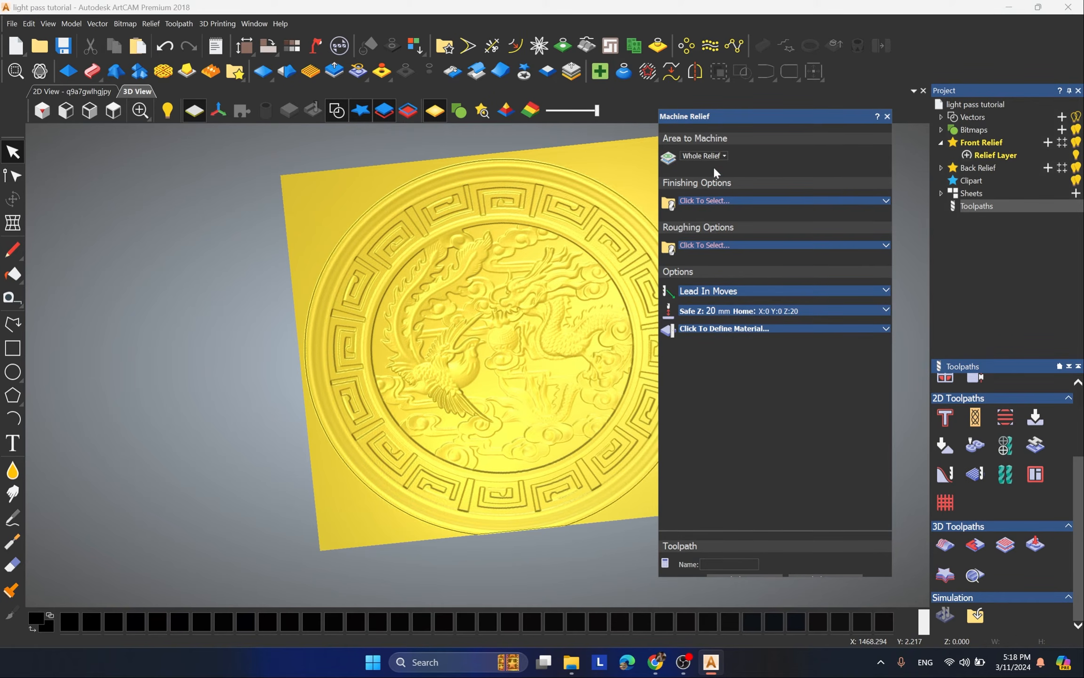
pyautogui.click(734, 200)
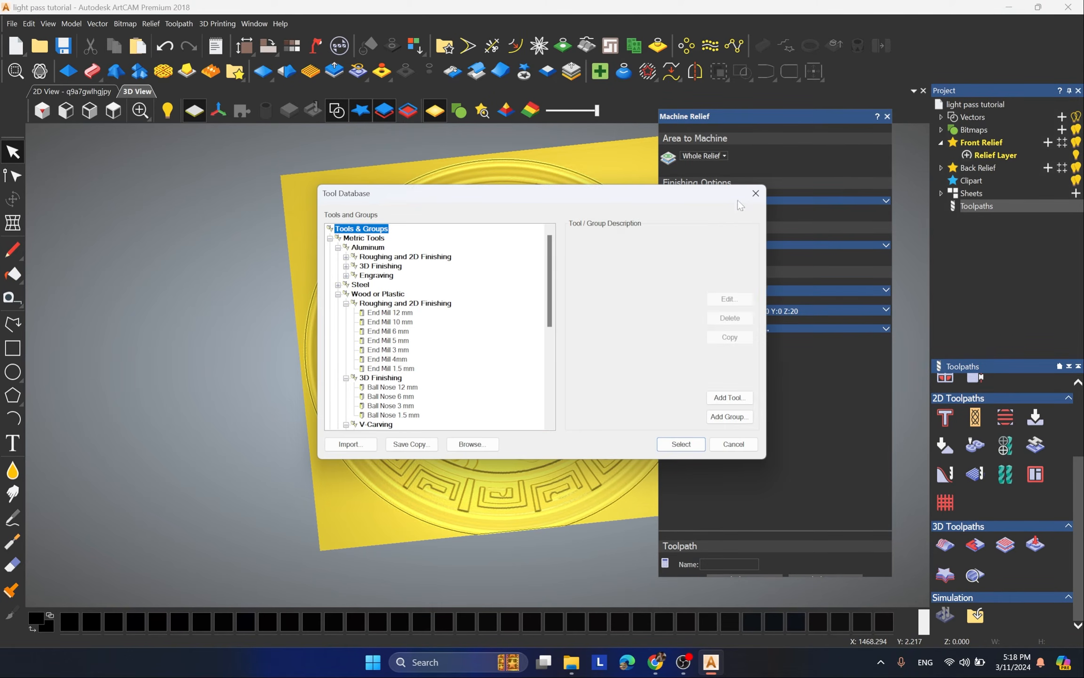
pyautogui.scroll(-3, 423, 305)
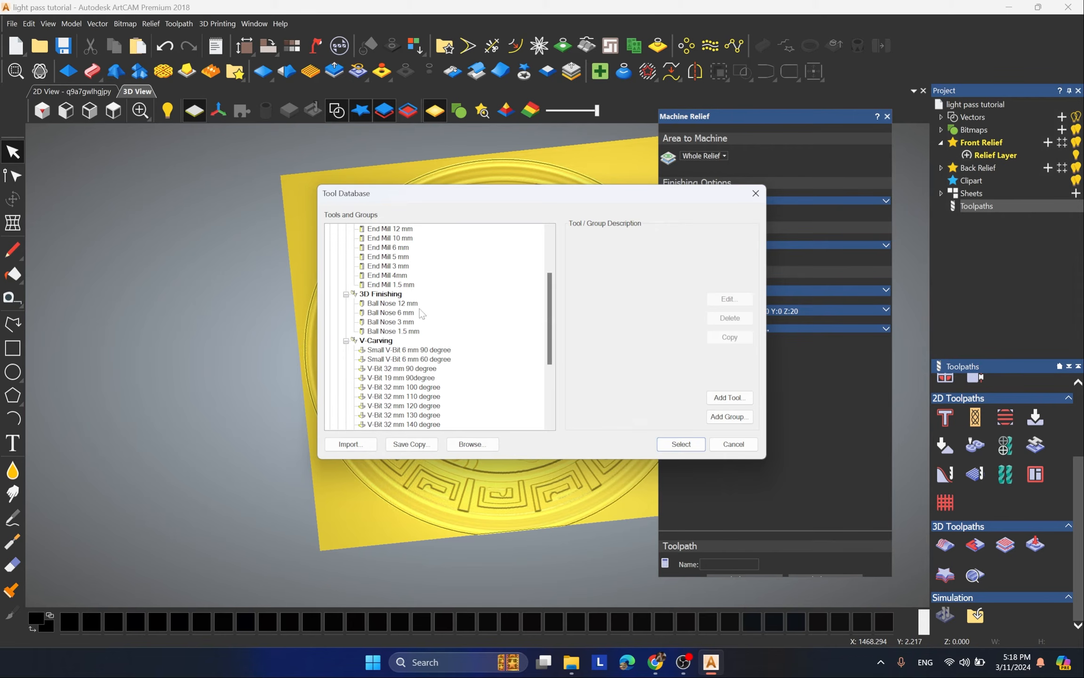
pyautogui.scroll(3, 418, 313)
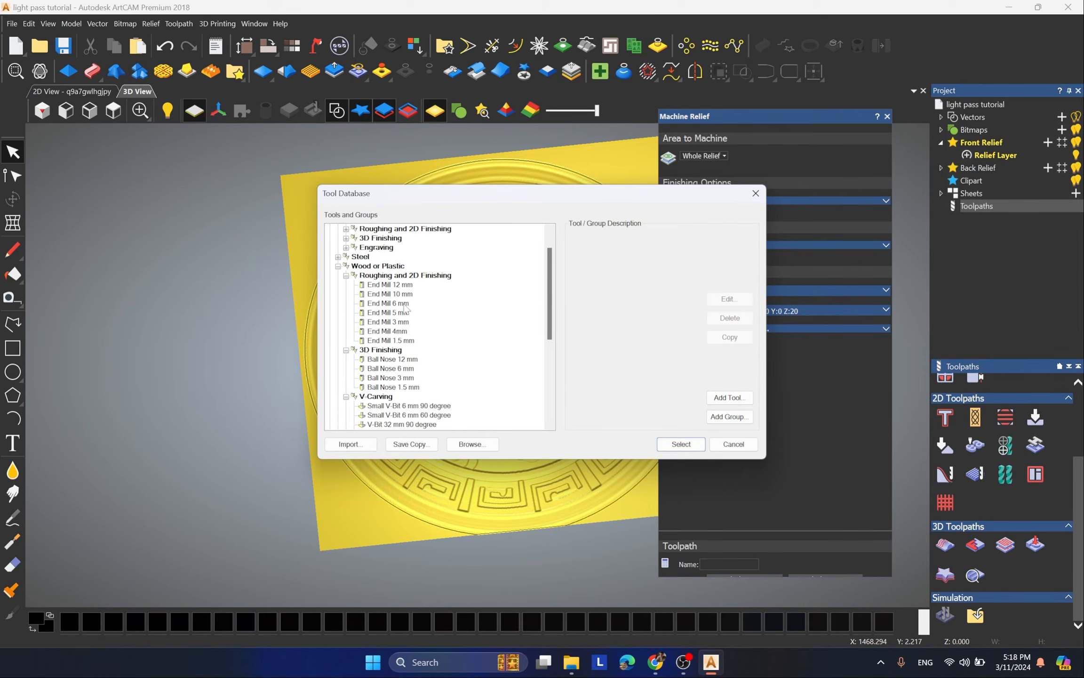
pyautogui.scroll(-3, 381, 346)
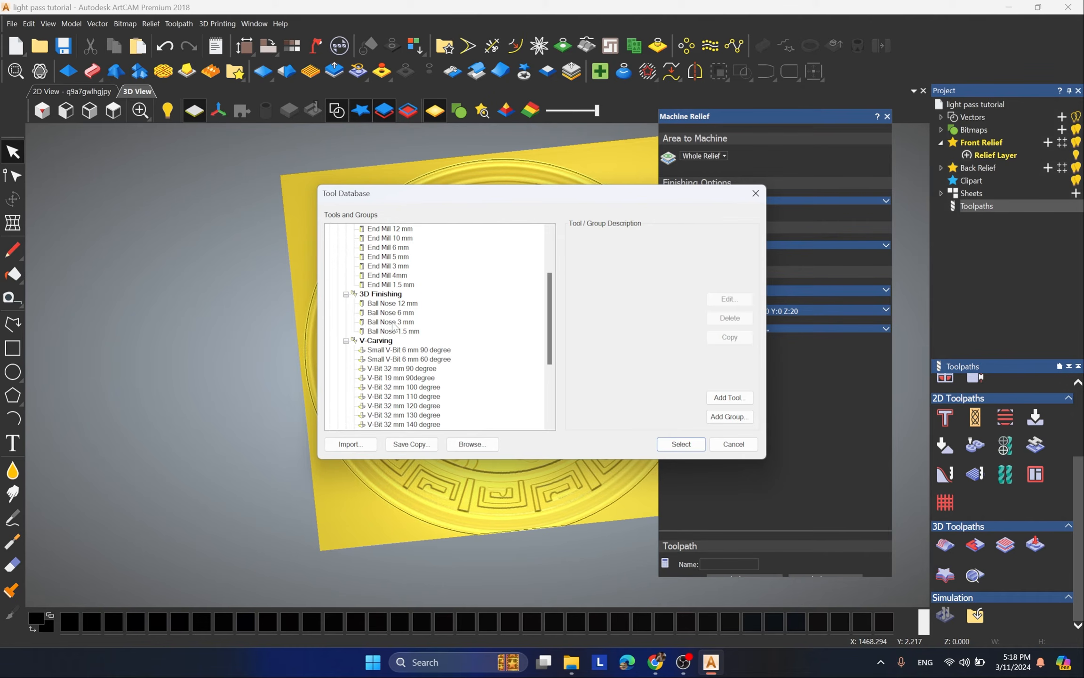
pyautogui.click(393, 322)
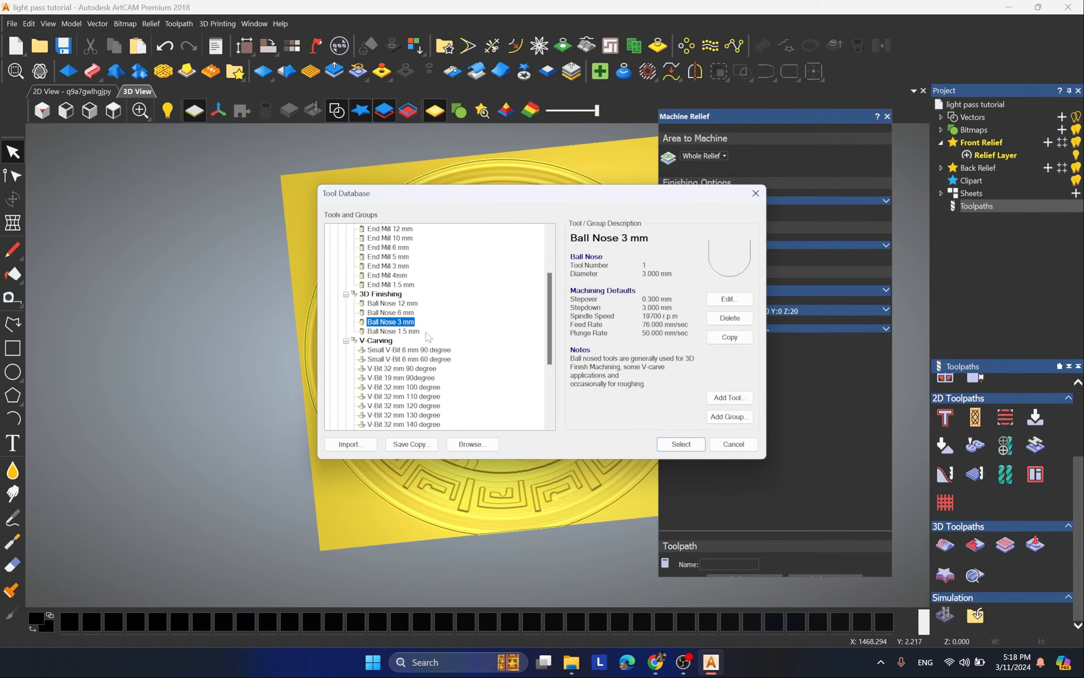
pyautogui.click(681, 443)
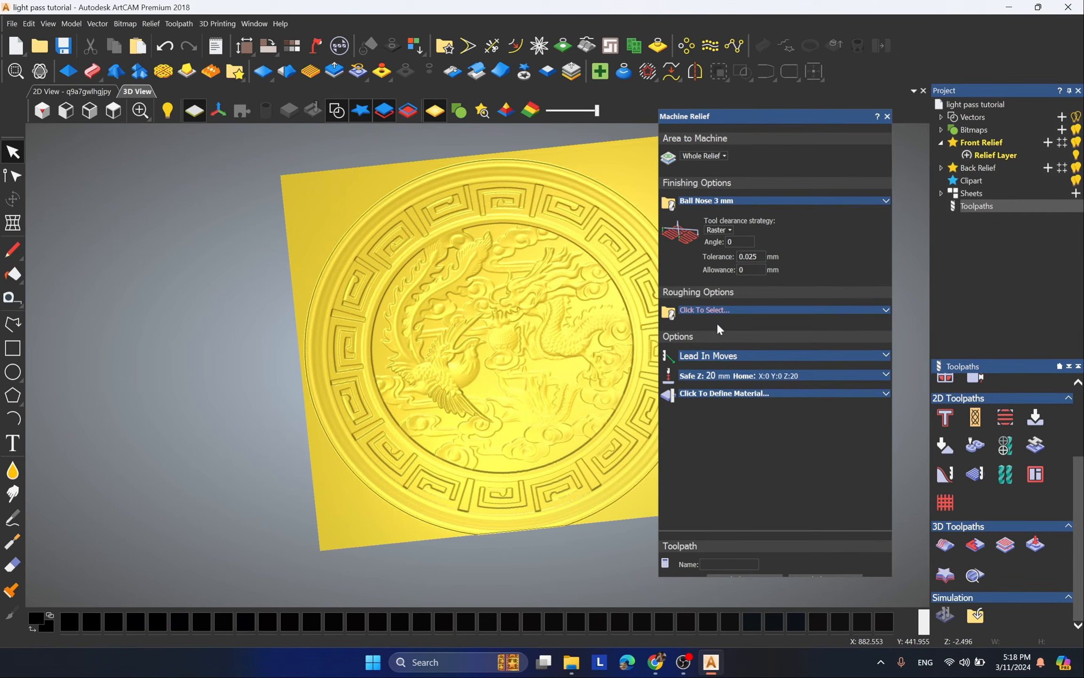
# Step: Set the finishing tool's feed rate and plunge rate to 150 mm/sec each
pyautogui.scroll(-2, 477, 365)
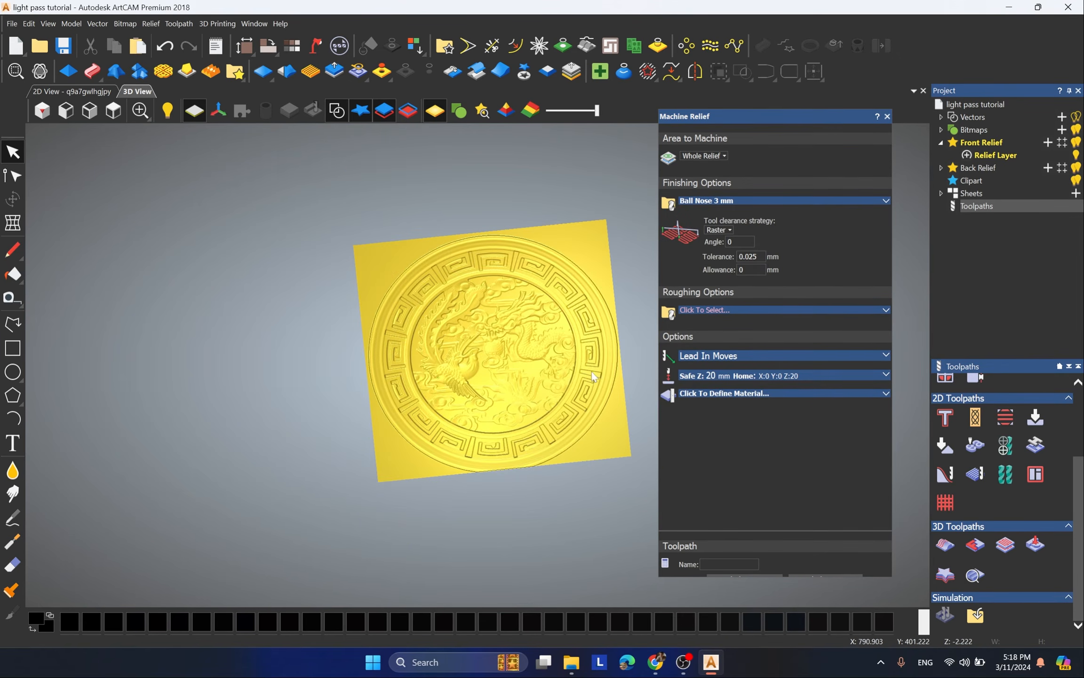
pyautogui.scroll(2, 606, 371)
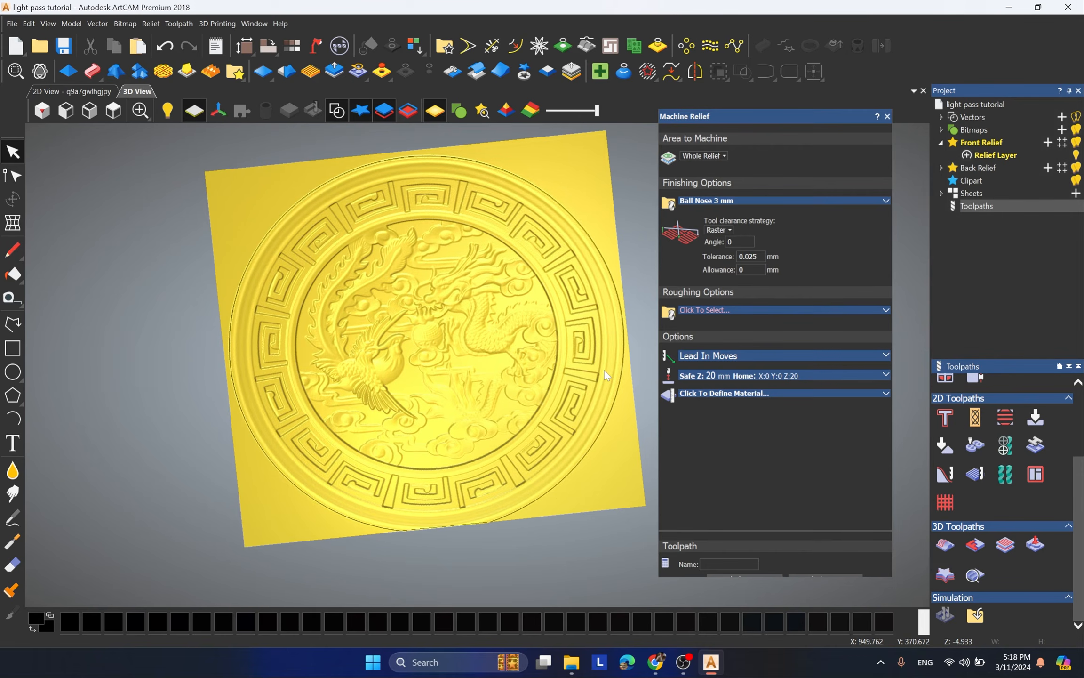
pyautogui.click(736, 201)
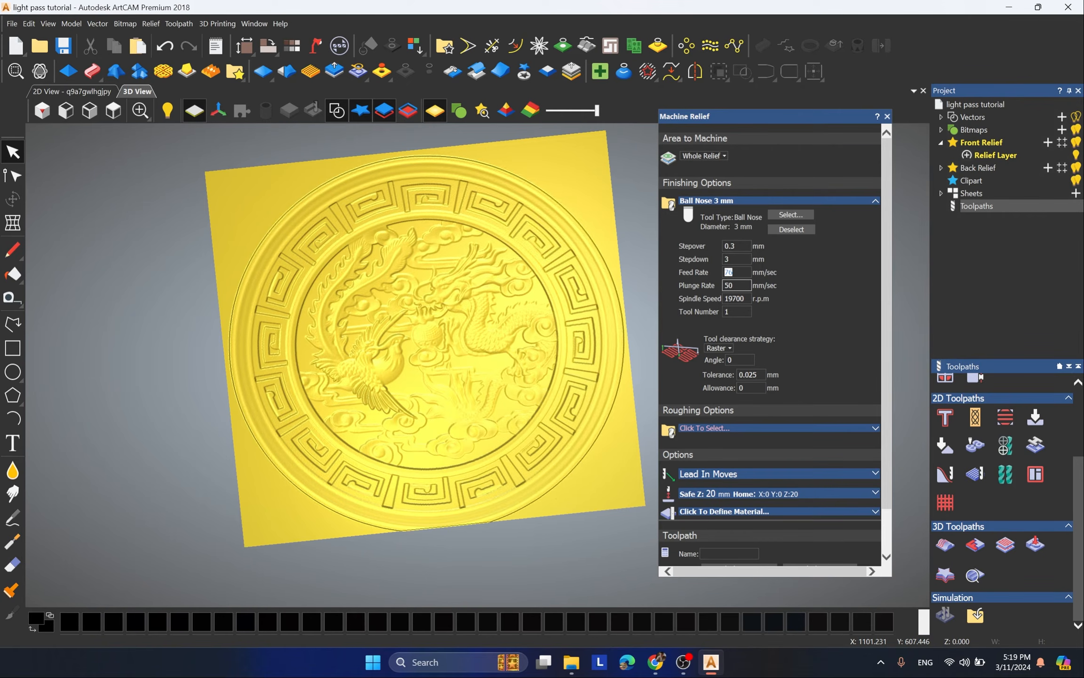
pyautogui.click(743, 273)
pyautogui.moveTo(741, 273); pyautogui.dragTo(681, 284)
pyautogui.write('150')
pyautogui.press('Tab')
pyautogui.write('150')
# Step: Set the finishing tool's spindle speed to 12000 r.p.m
pyautogui.click(737, 246)
pyautogui.scroll(3, 564, 370)
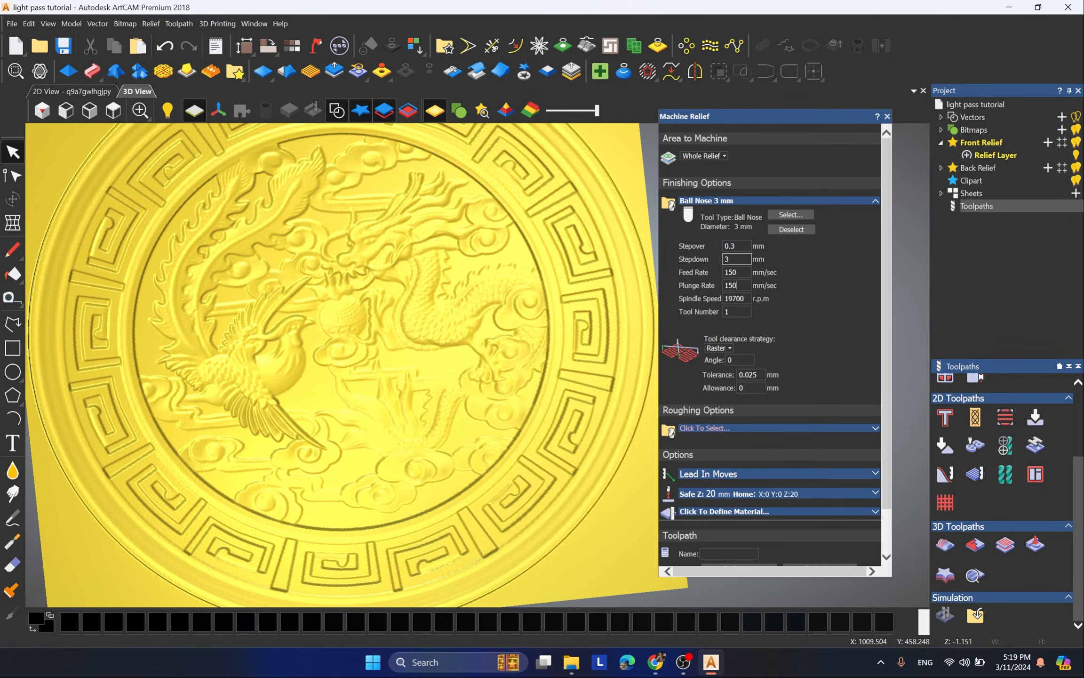
pyautogui.moveTo(736, 259); pyautogui.dragTo(646, 271)
pyautogui.moveTo(751, 300); pyautogui.dragTo(683, 316)
pyautogui.write('12000')
# Step: Define the material with a thickness of 6.885 mm, Z zero at its top surface and zero top and bottom offsets
pyautogui.scroll(-2, 839, 425)
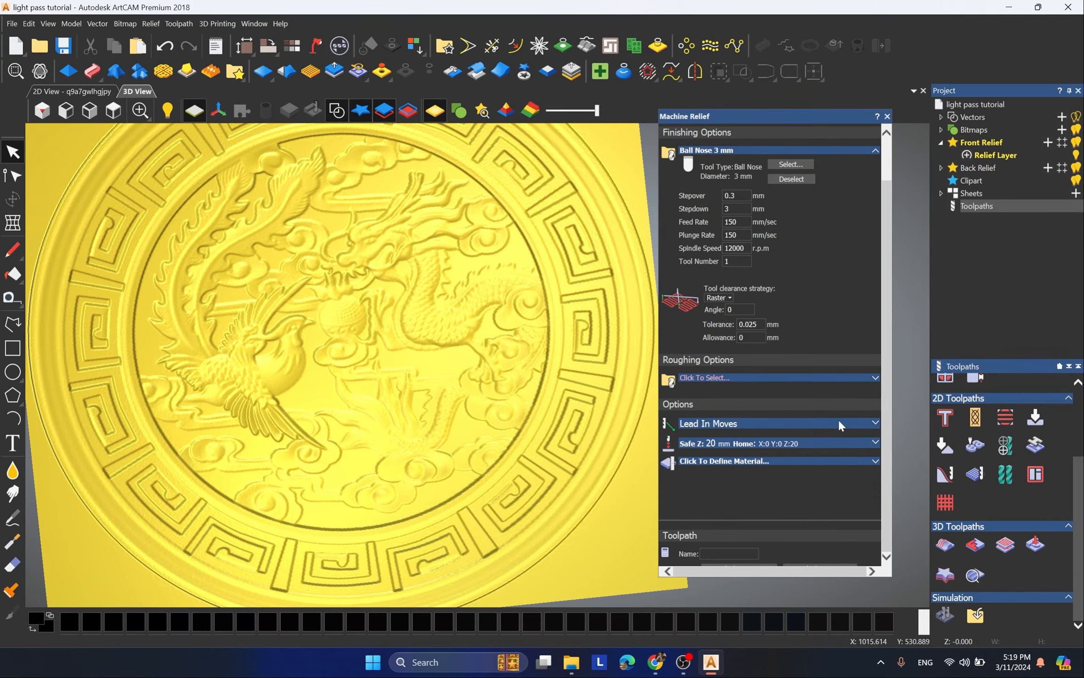
pyautogui.click(779, 459)
pyautogui.click(834, 444)
pyautogui.click(763, 461)
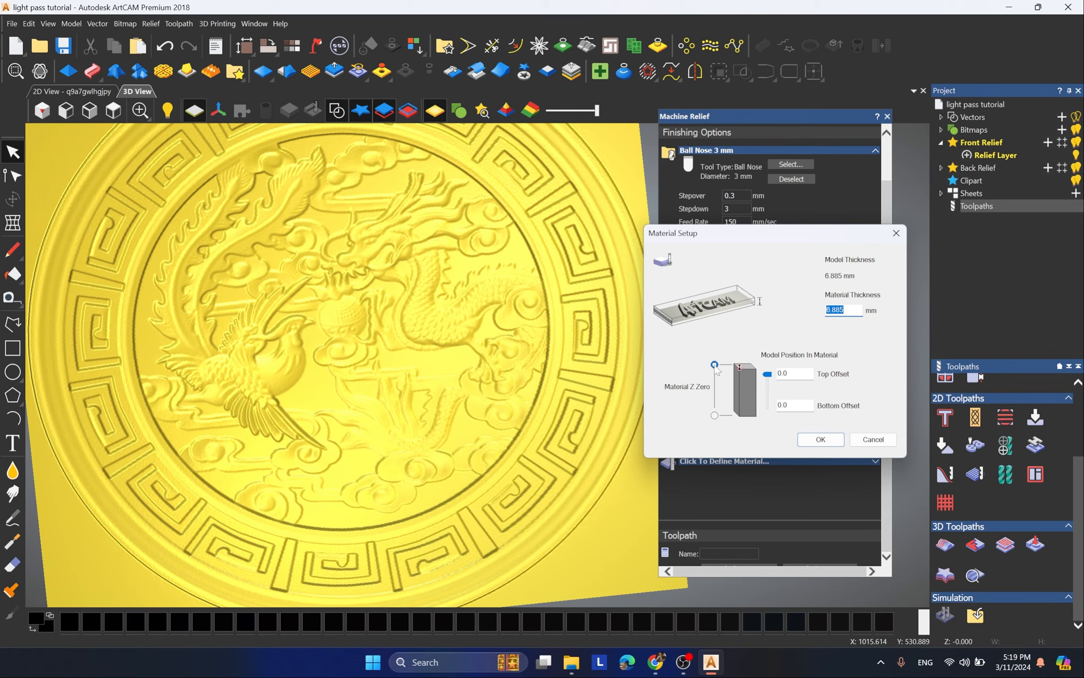
pyautogui.click(817, 440)
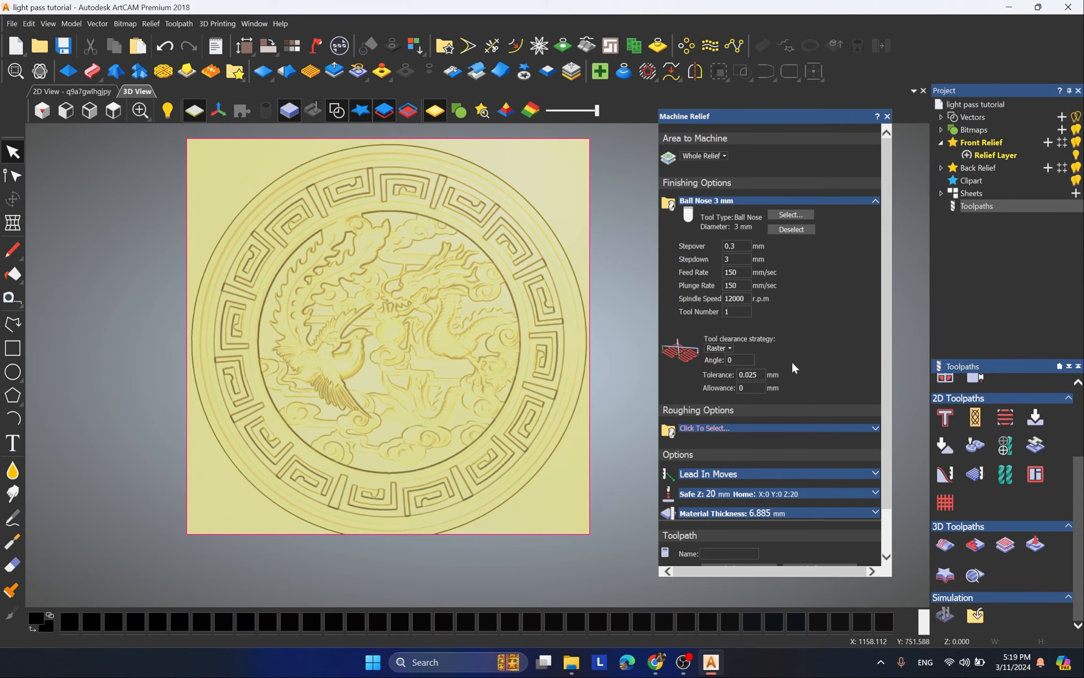
# Step: Select the outer circular boundary and limit the area to machine to Selected Vectors
pyautogui.click(524, 220)
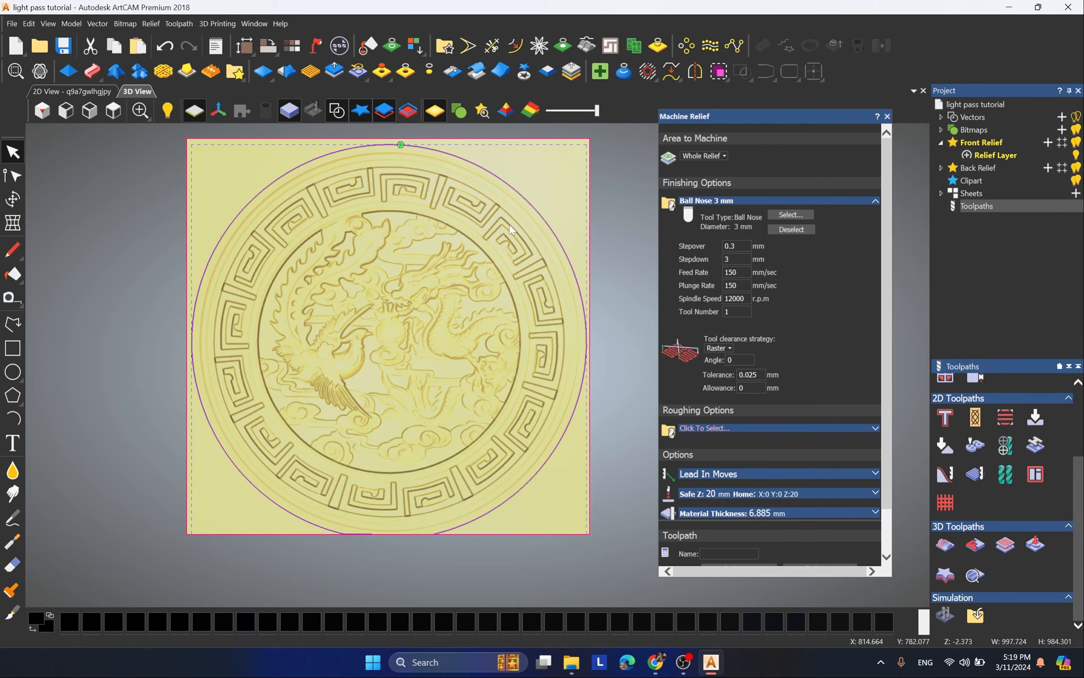
pyautogui.click(701, 156)
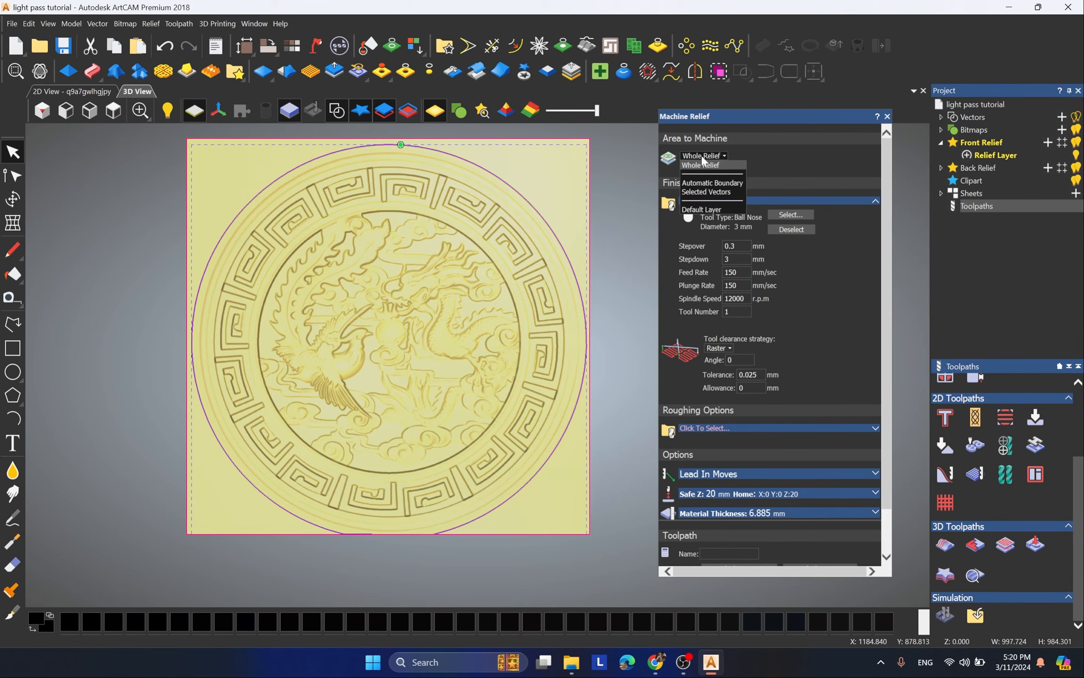
pyautogui.click(710, 191)
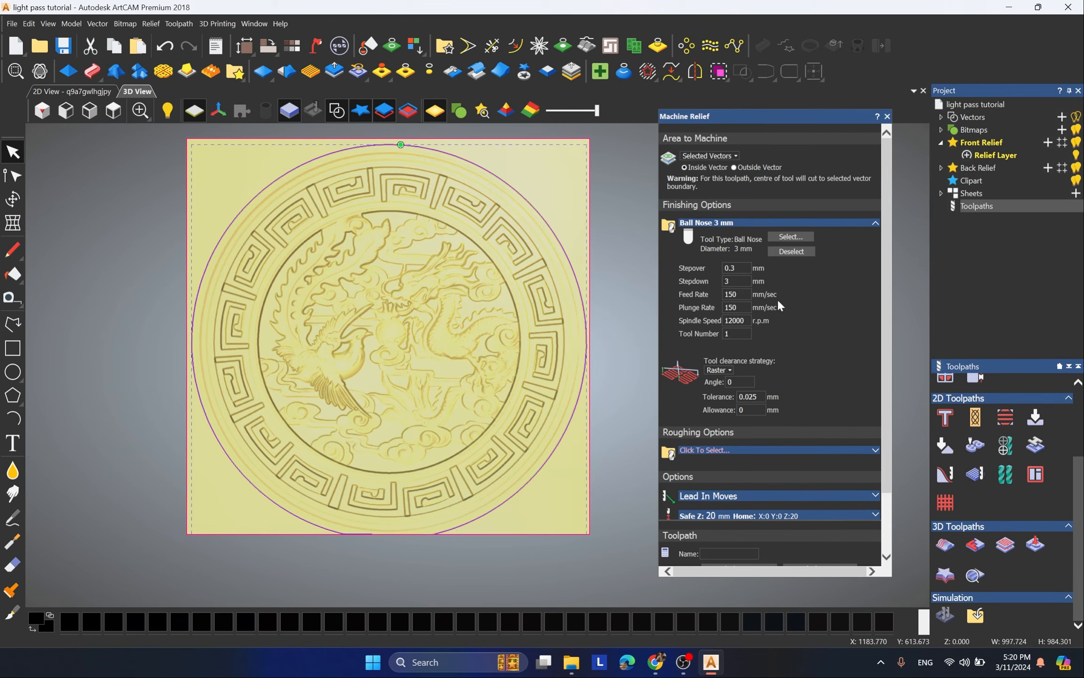
# Step: Review the toolpath settings, calculate the Machine Relief toolpath inside the circular boundary and inspect its coverage
pyautogui.scroll(-2, 801, 332)
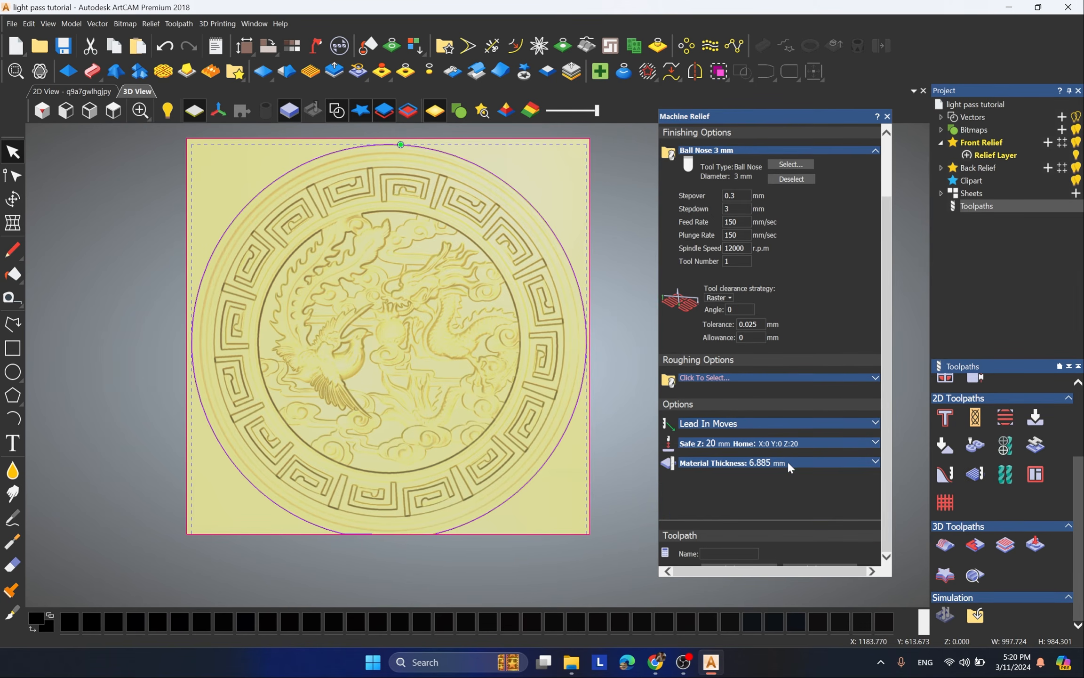
pyautogui.scroll(2, 588, 363)
pyautogui.scroll(2, 790, 338)
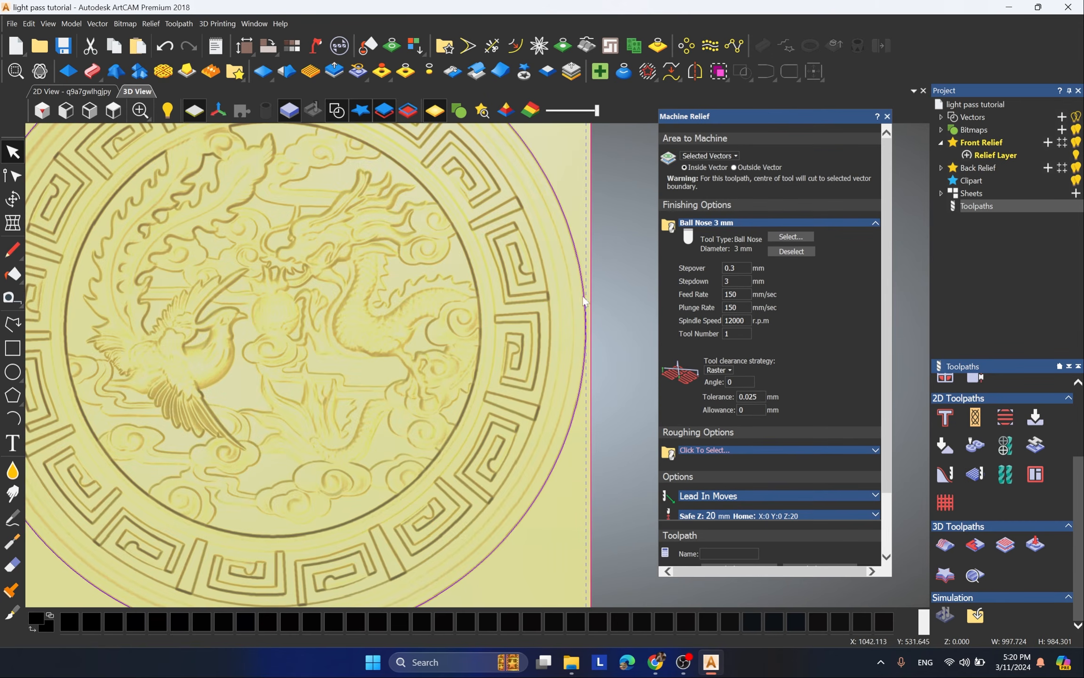
pyautogui.scroll(-1, 506, 257)
pyautogui.scroll(-1, 506, 258)
pyautogui.scroll(-2, 777, 450)
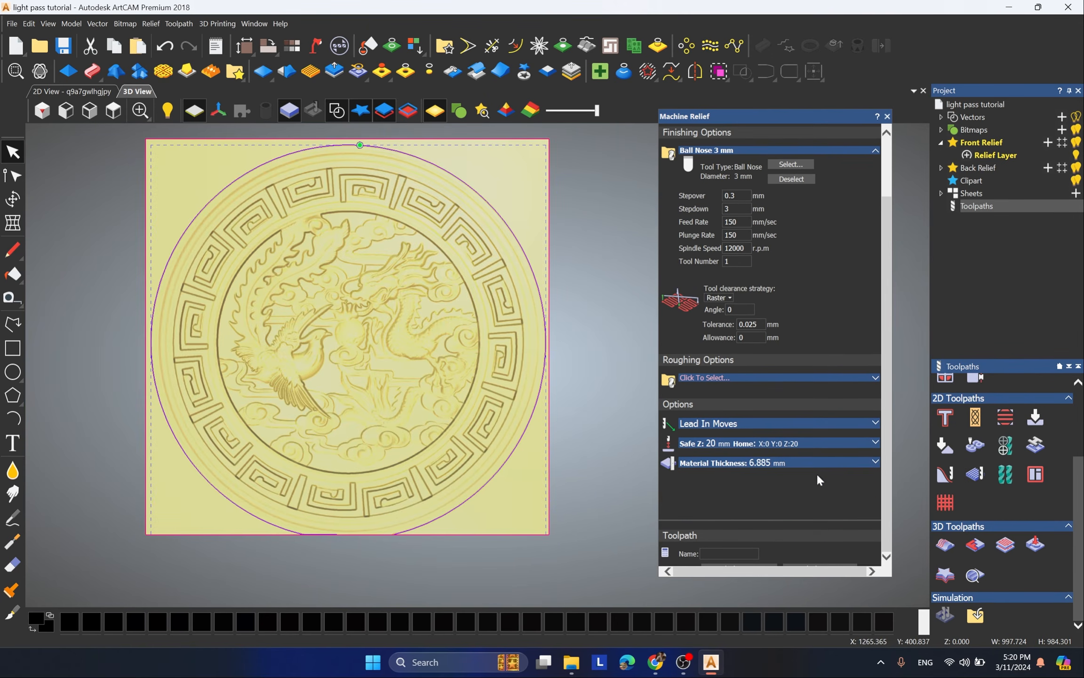
pyautogui.click(814, 566)
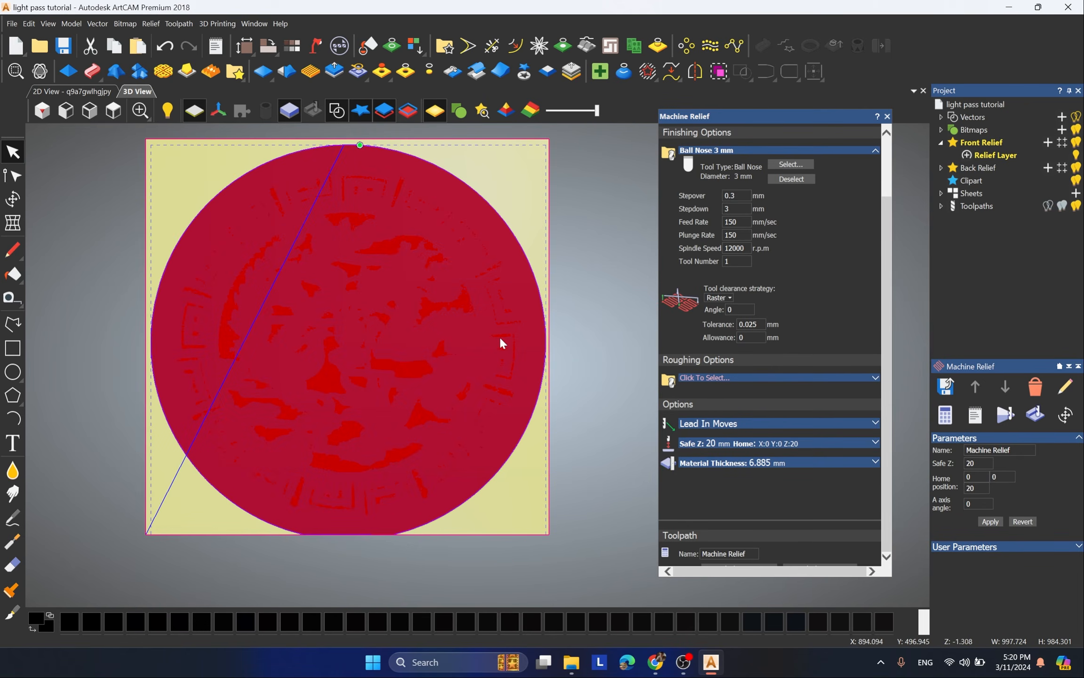
pyautogui.scroll(2, 366, 363)
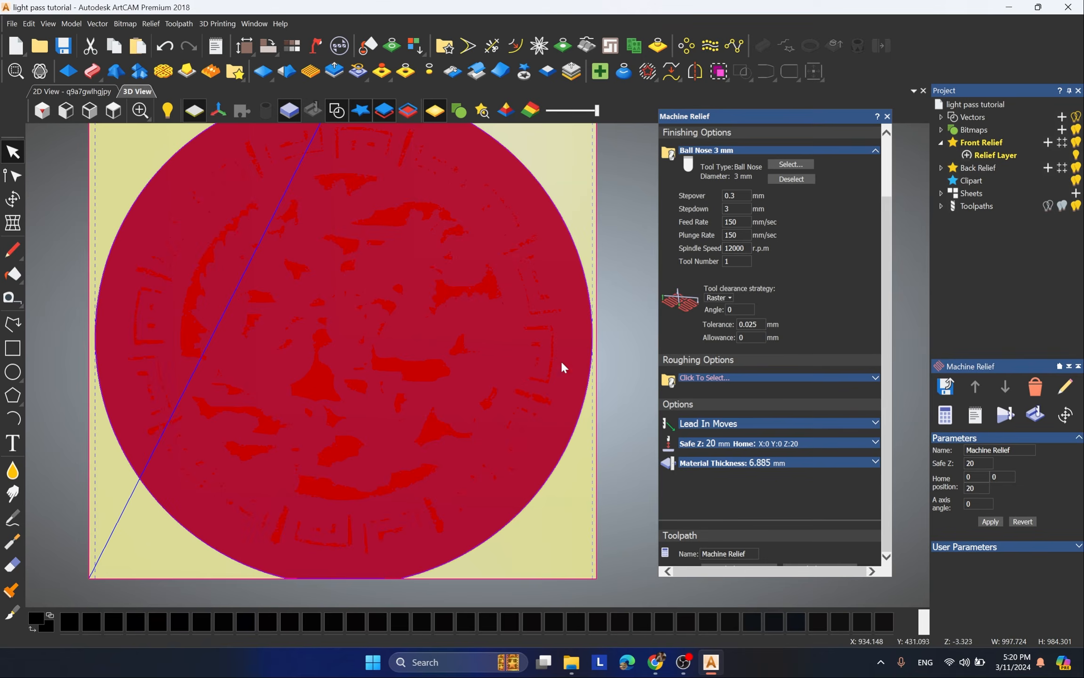
pyautogui.scroll(-2, 594, 343)
# Step: Simulate the Machine Relief toolpath on a whole-model block at Standard resolution and inspect the simulated carving
pyautogui.click(941, 206)
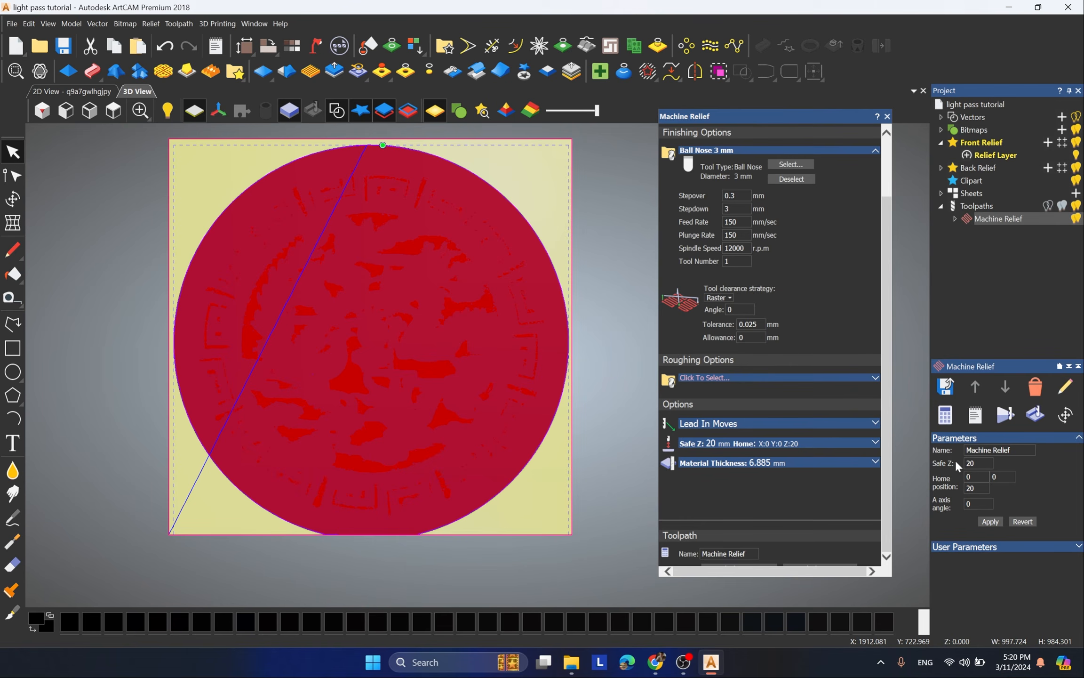
pyautogui.click(1005, 416)
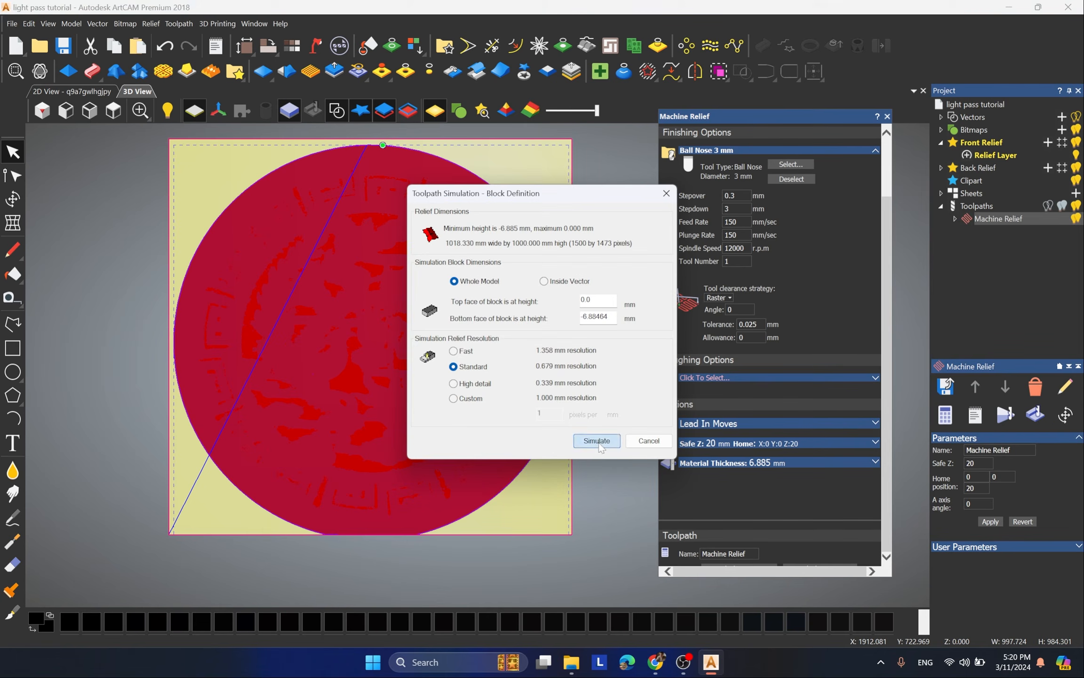
pyautogui.click(597, 441)
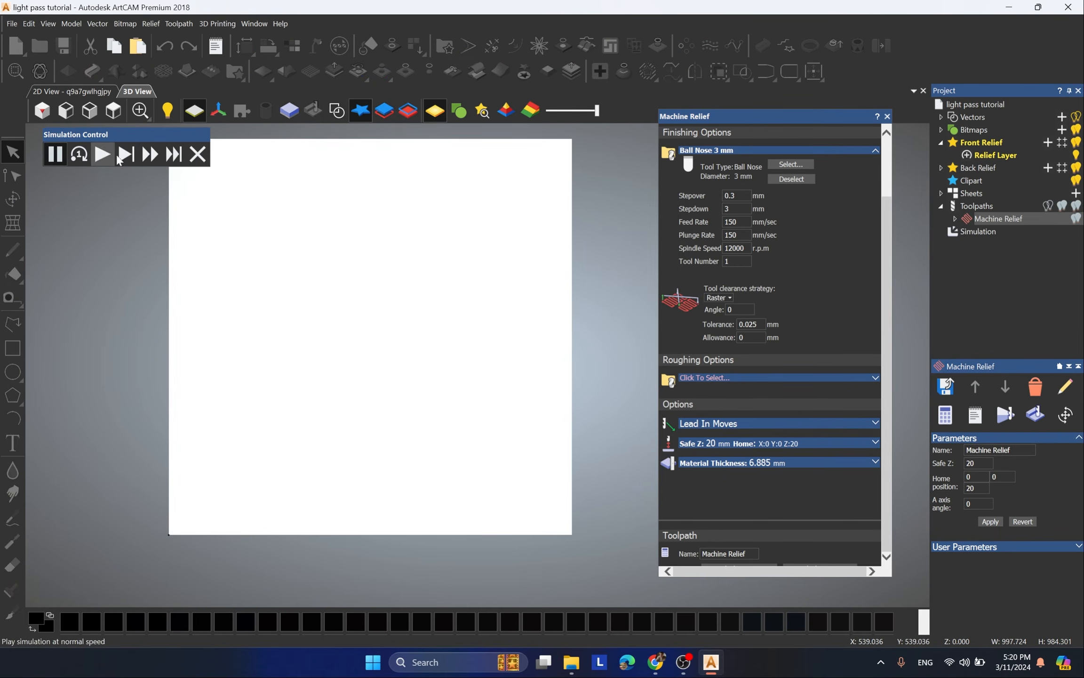
pyautogui.click(198, 154)
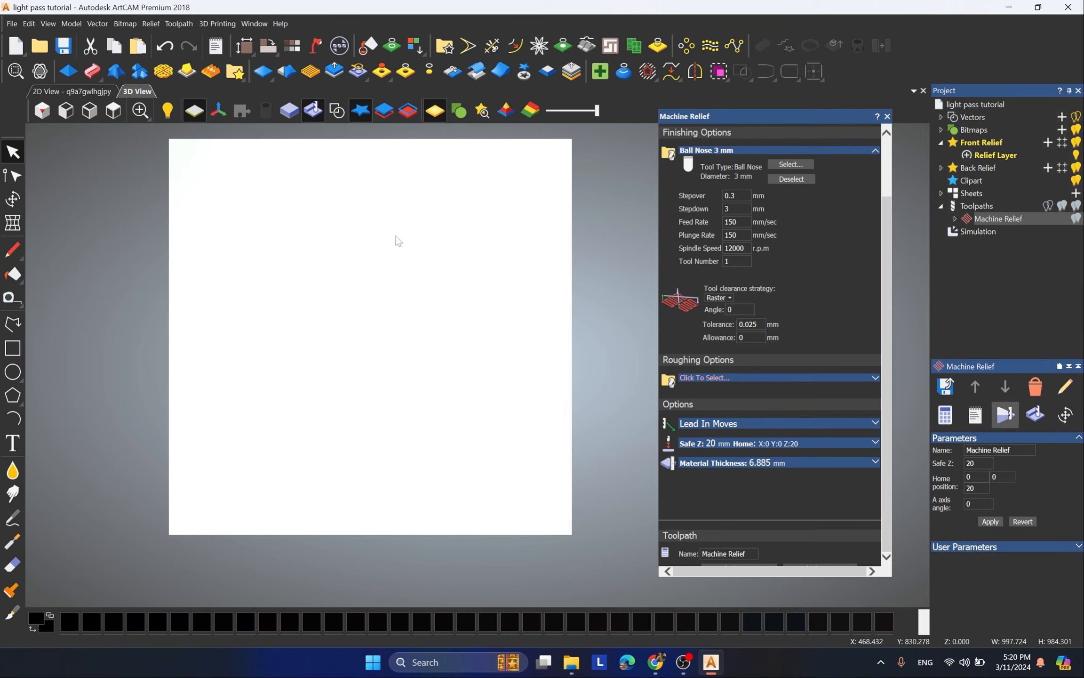
pyautogui.click(1037, 416)
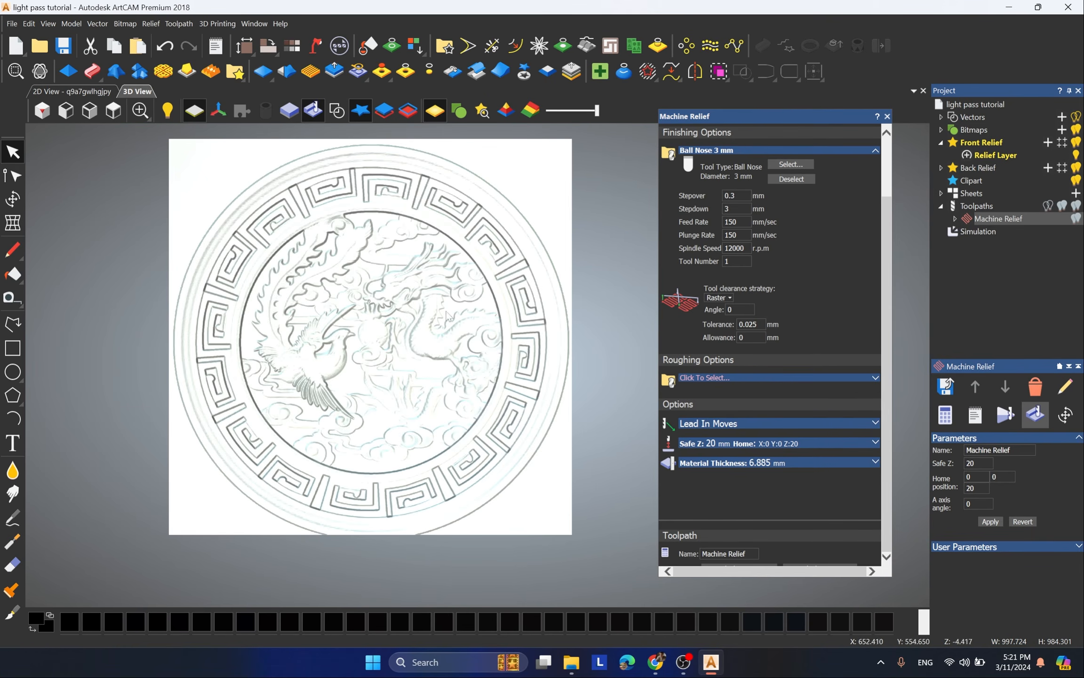
pyautogui.scroll(3, 289, 388)
pyautogui.scroll(-3, 484, 440)
pyautogui.moveTo(485, 441); pyautogui.dragTo(405, 400)
pyautogui.scroll(3, 480, 363)
pyautogui.scroll(-2, 382, 349)
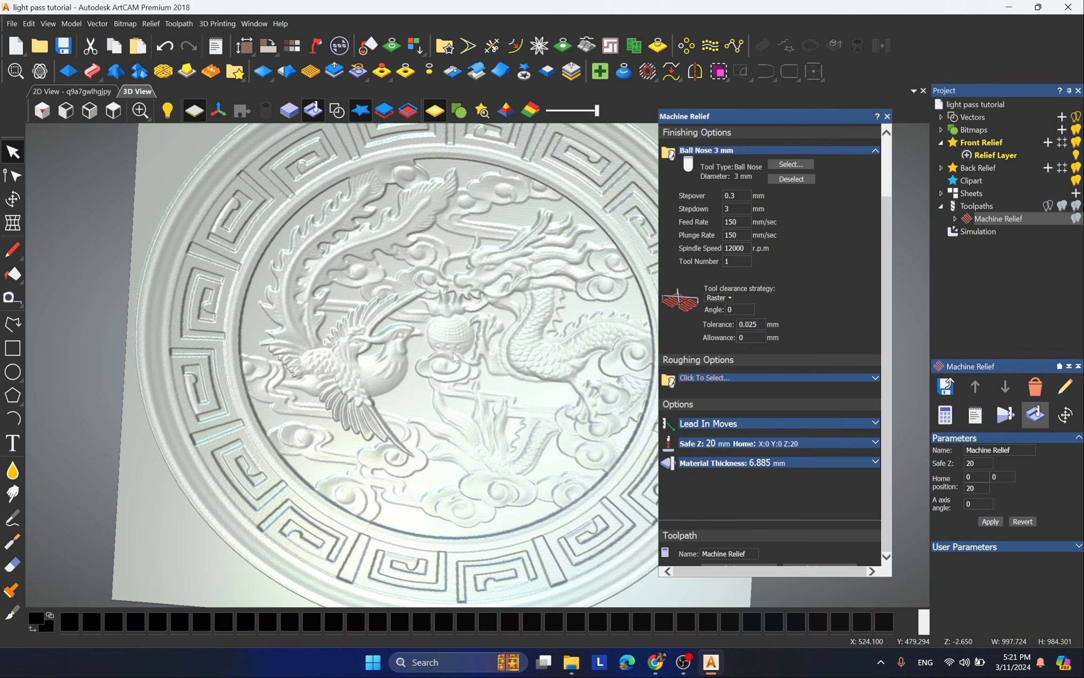
# Step: Save the Machine Relief toolpath to the Downloads folder as lp in G-Code (mm) (*.tap) format
pyautogui.scroll(-2, 383, 353)
pyautogui.scroll(5, 439, 255)
pyautogui.scroll(-6, 400, 325)
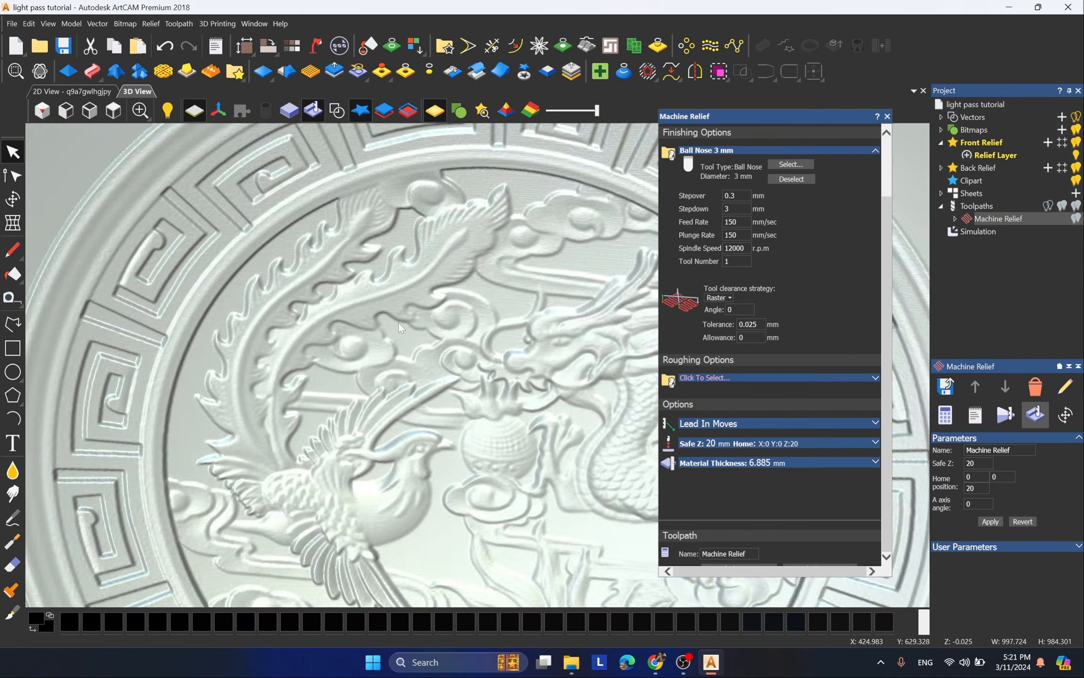
pyautogui.click(114, 110)
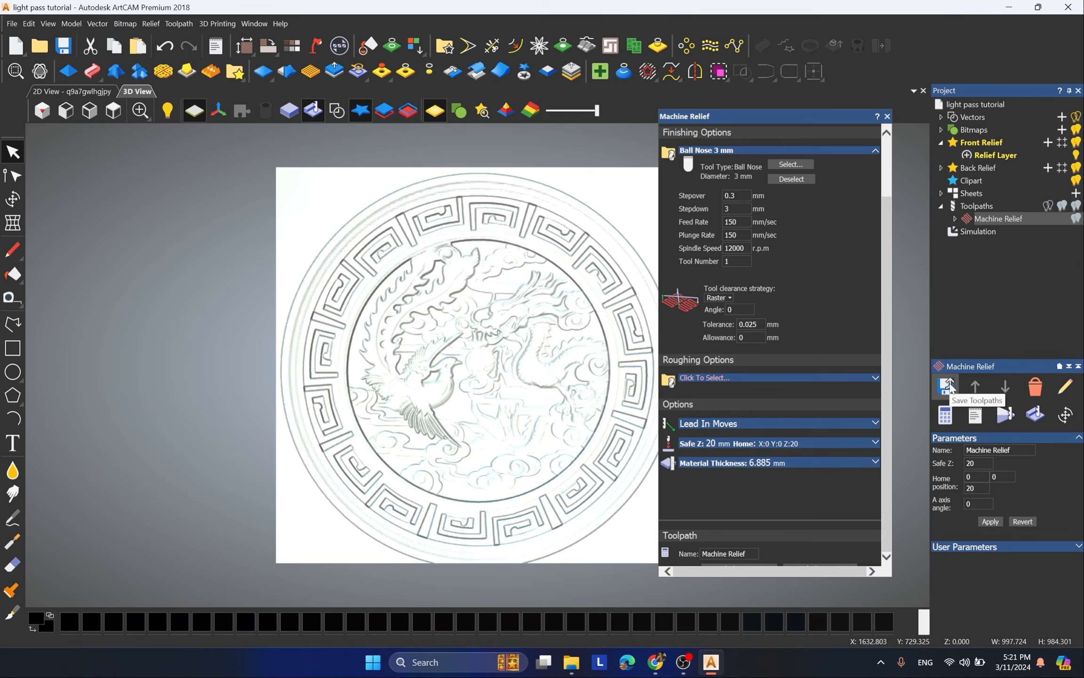
pyautogui.rightClick(980, 219)
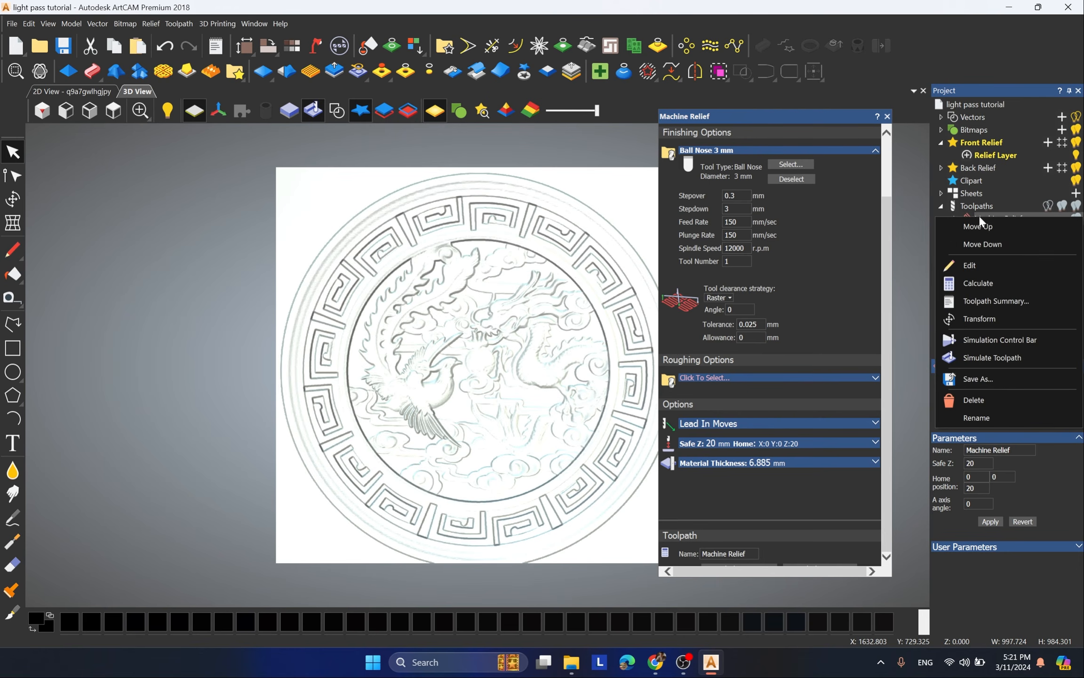
pyautogui.click(974, 384)
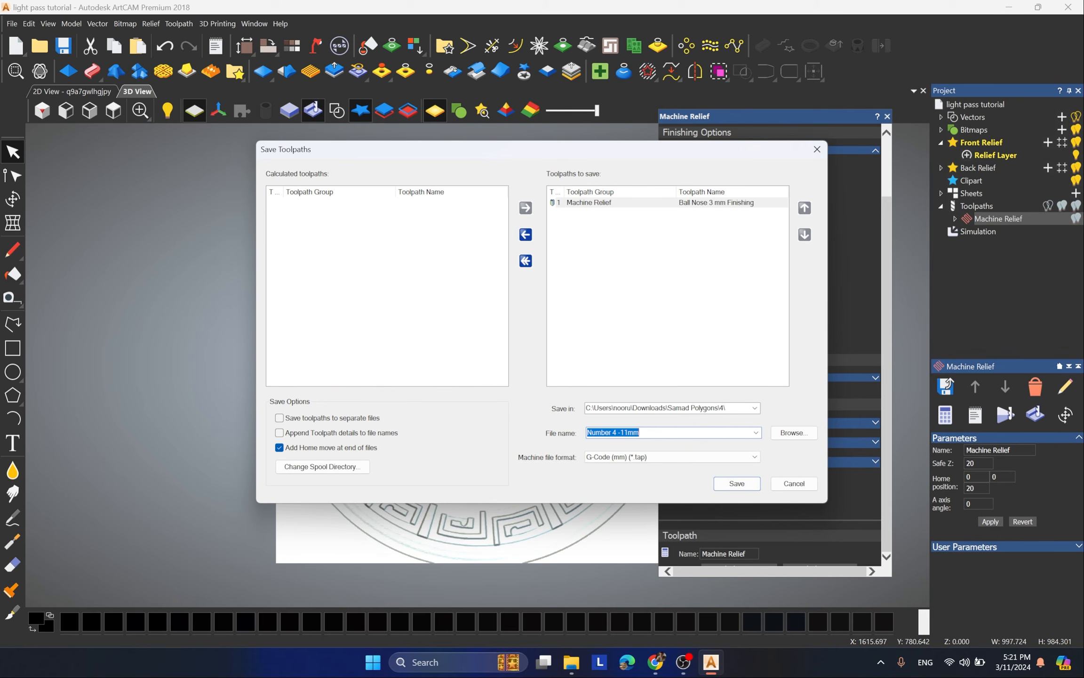
pyautogui.write('Lightpass-')
pyautogui.click(737, 484)
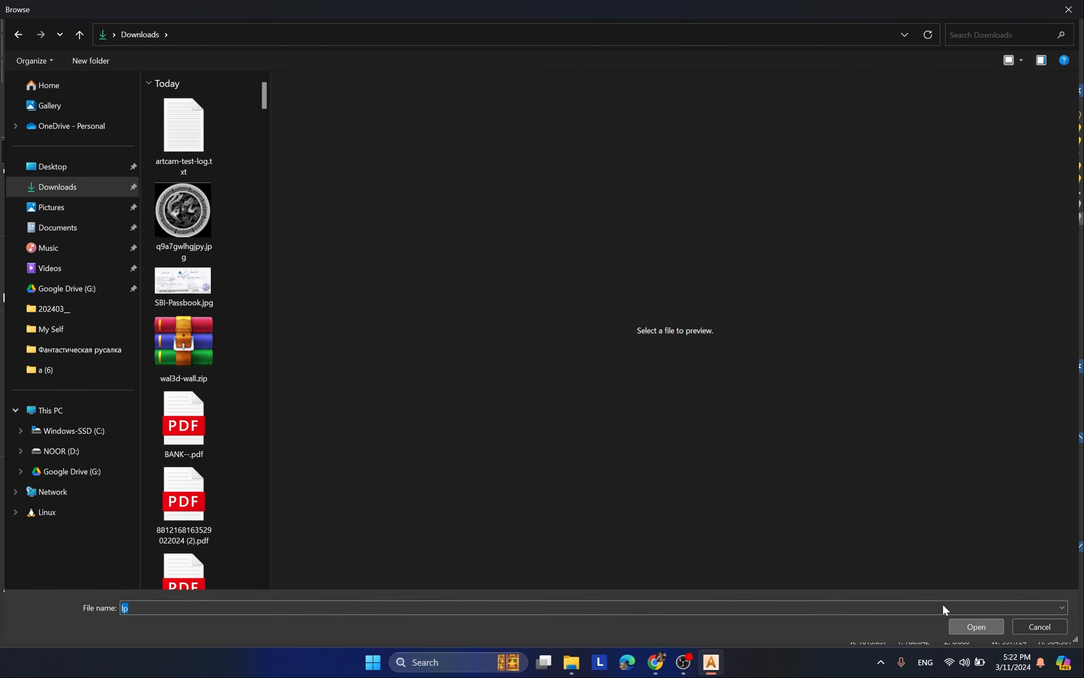
pyautogui.press('Return')
pyautogui.click(732, 485)
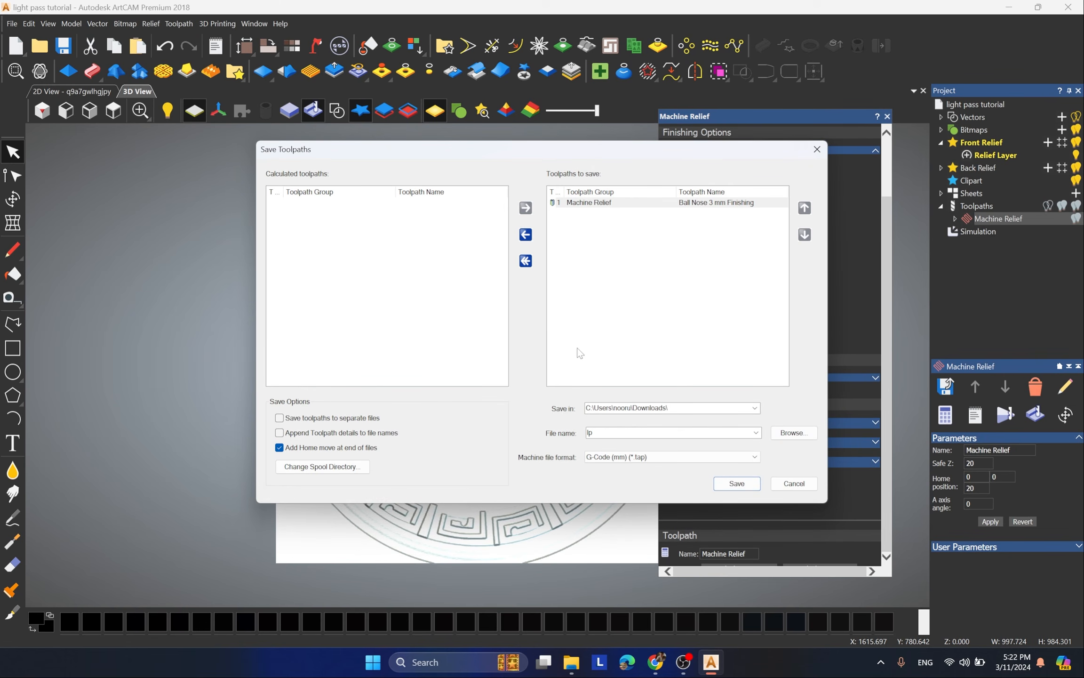
# Step: Check the Downloads folder for the saved lp.tap file, and close the toolpath saving and Machine Relief windows
pyautogui.click(794, 433)
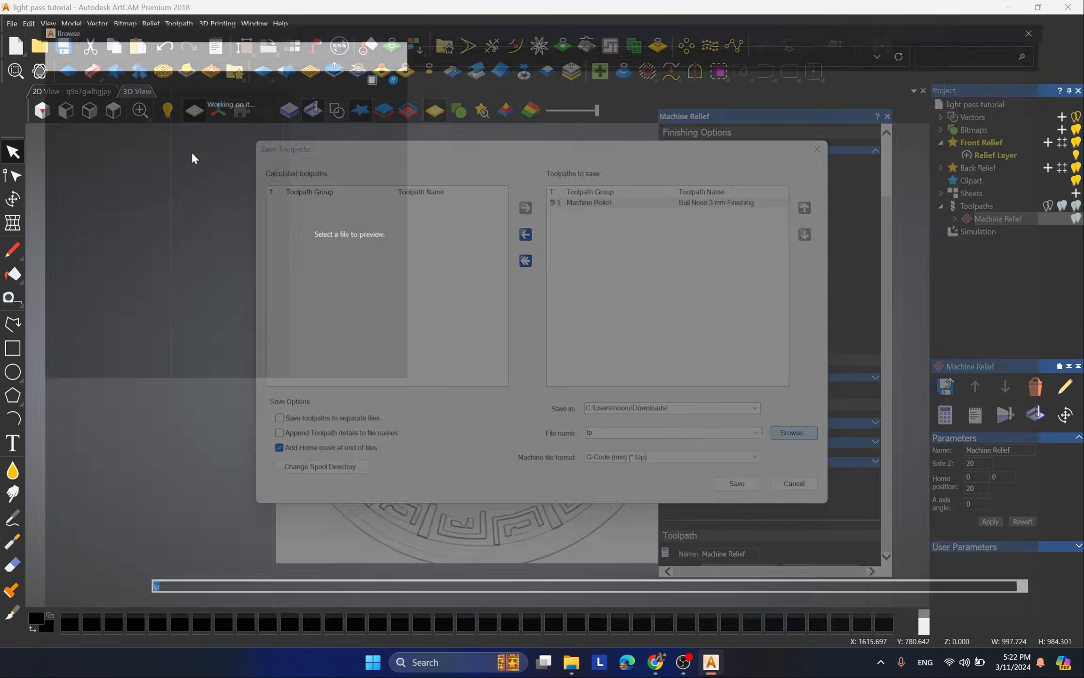
pyautogui.click(76, 191)
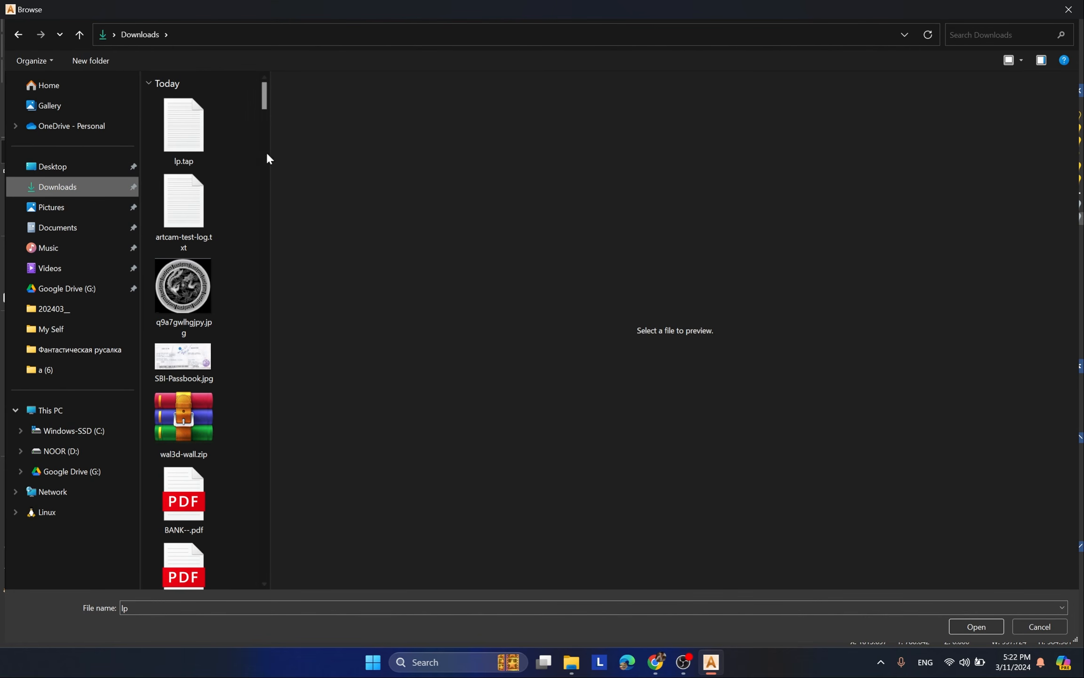
pyautogui.click(181, 132)
pyautogui.doubleClick(184, 126)
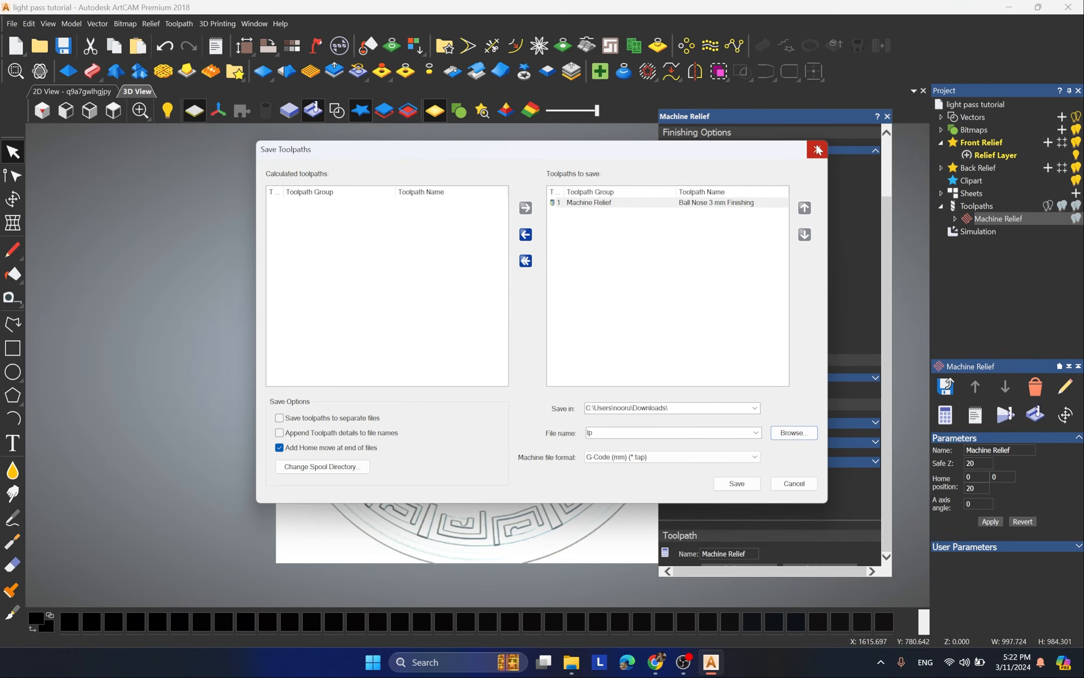
pyautogui.click(817, 150)
pyautogui.click(887, 117)
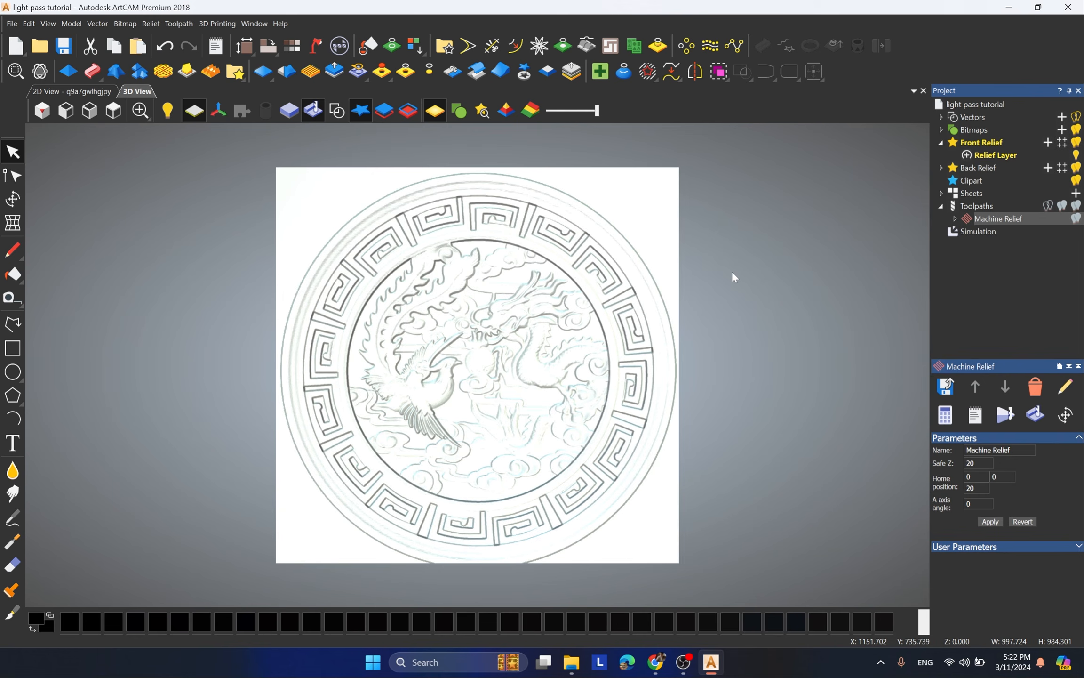